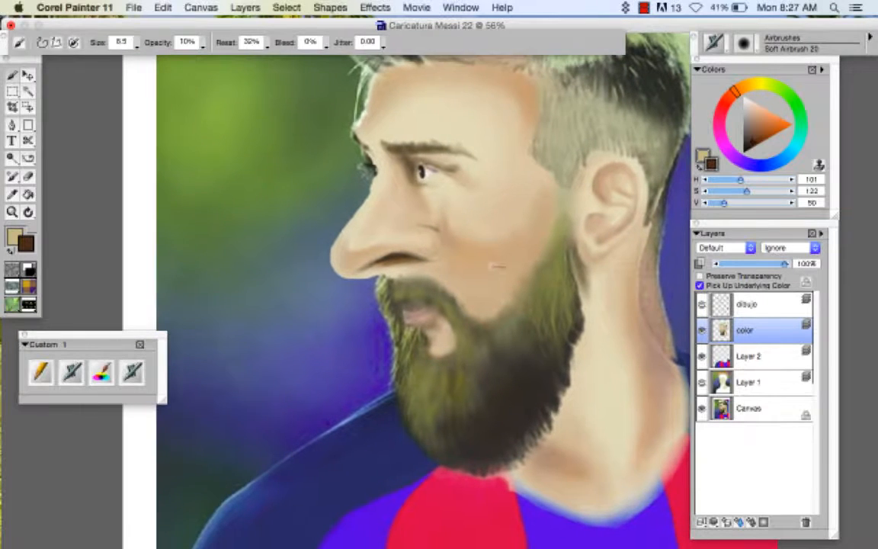
# - Examine the painted caricature up close, covering the nose, mouth, beard, eye, ear, forehead and hair
pyautogui.moveTo(317, 237); pyautogui.dragTo(443, 337)
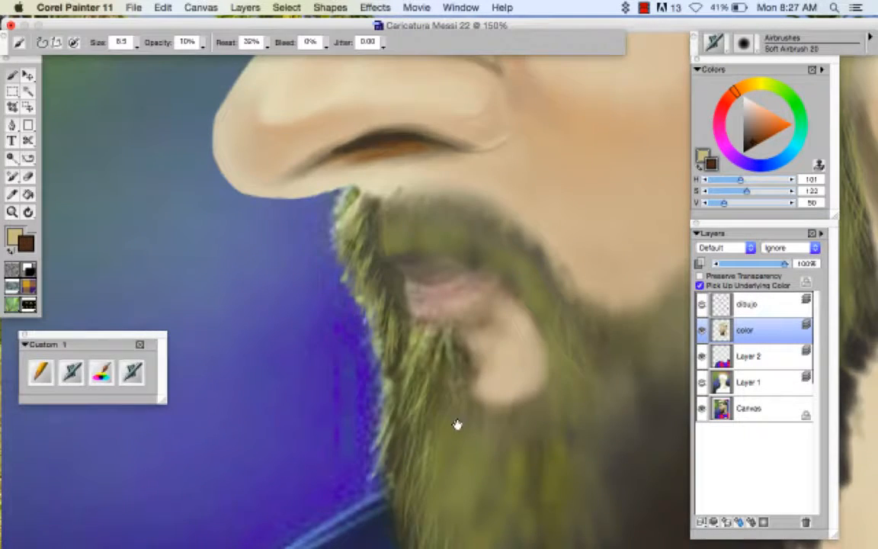
pyautogui.moveTo(457, 425)
pyautogui.mouseDown()
pyautogui.moveTo(412, 382)
pyautogui.moveTo(369, 314)
pyautogui.mouseUp()
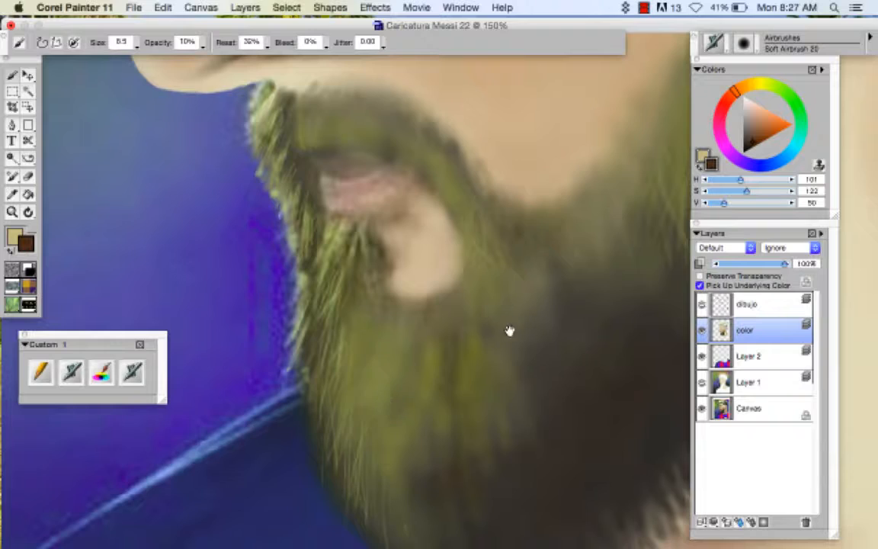
pyautogui.moveTo(510, 329); pyautogui.dragTo(361, 499)
pyautogui.moveTo(577, 307); pyautogui.dragTo(500, 460)
pyautogui.moveTo(459, 226); pyautogui.dragTo(516, 332)
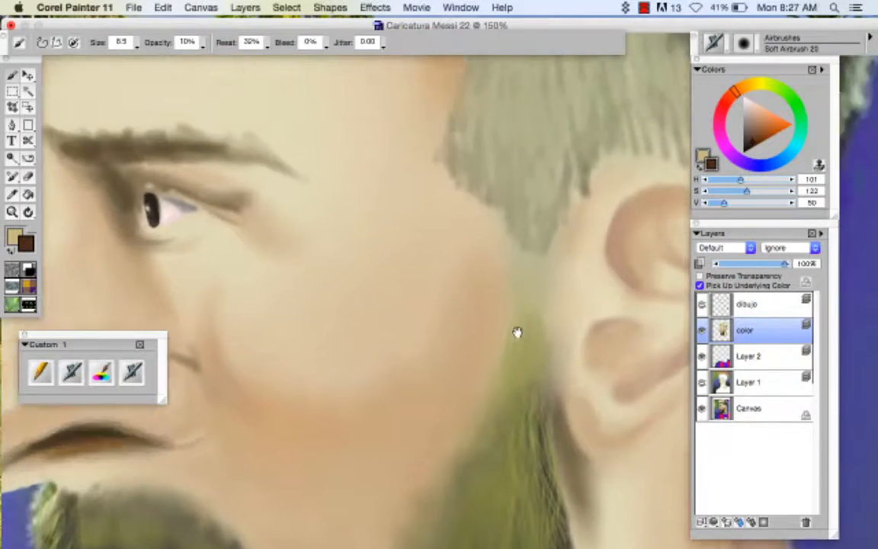
pyautogui.moveTo(496, 99)
pyautogui.mouseDown()
pyautogui.moveTo(501, 247)
pyautogui.moveTo(378, 445)
pyautogui.mouseUp()
pyautogui.moveTo(427, 153)
pyautogui.mouseDown()
pyautogui.moveTo(448, 284)
pyautogui.moveTo(579, 370)
pyautogui.moveTo(598, 363)
pyautogui.mouseUp()
pyautogui.moveTo(415, 296)
pyautogui.mouseDown()
pyautogui.moveTo(564, 290)
pyautogui.moveTo(449, 238)
pyautogui.mouseUp()
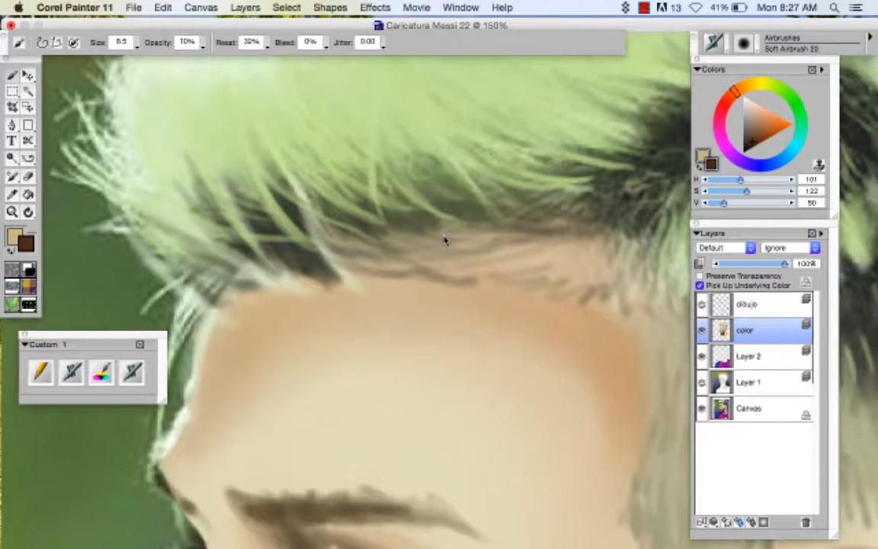
pyautogui.keyDown('alt'); pyautogui.click(493, 394); pyautogui.keyUp('alt')
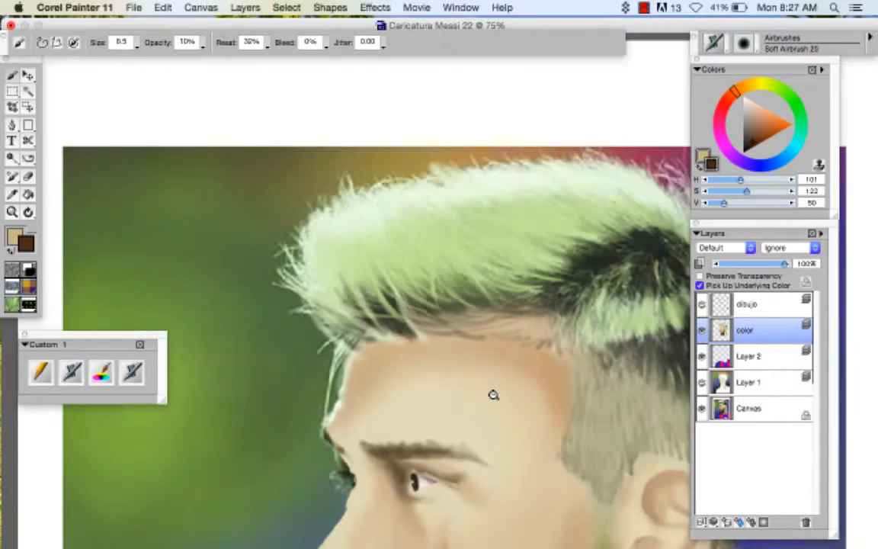
pyautogui.keyDown('alt'); pyautogui.click(525, 404); pyautogui.keyUp('alt')
pyautogui.moveTo(525, 404); pyautogui.dragTo(465, 219)
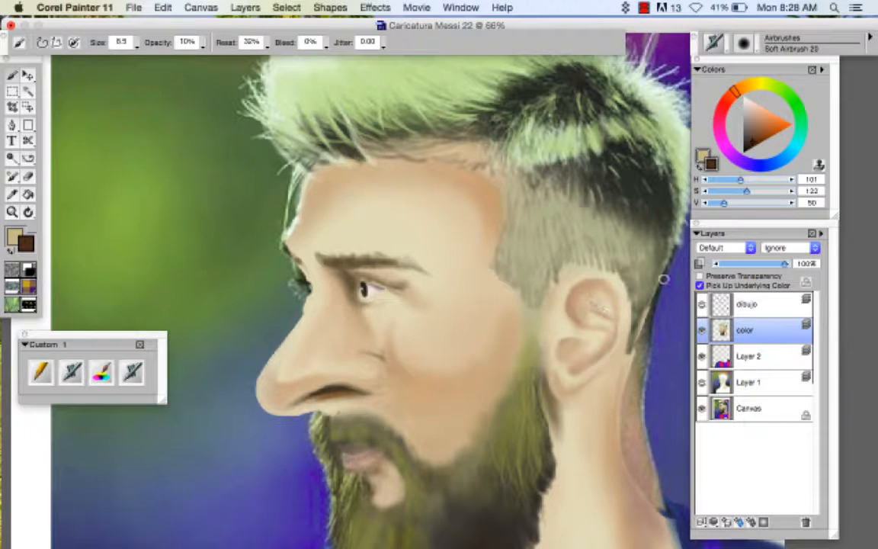
# - Show the dibujo line-art layer over the painted face for comparison and hide it again
pyautogui.hotkey('ctrl', 'z')
pyautogui.click(699, 284)
pyautogui.click(701, 303)
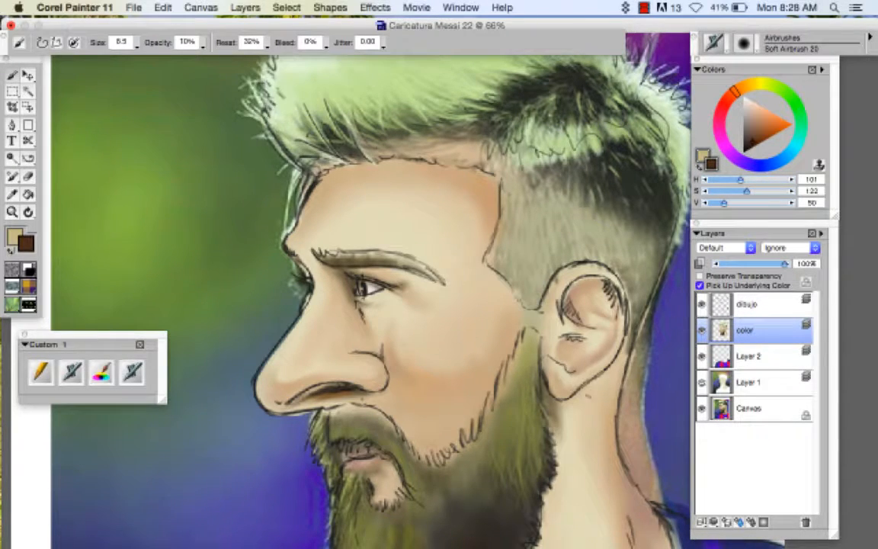
pyautogui.moveTo(547, 444); pyautogui.dragTo(494, 382)
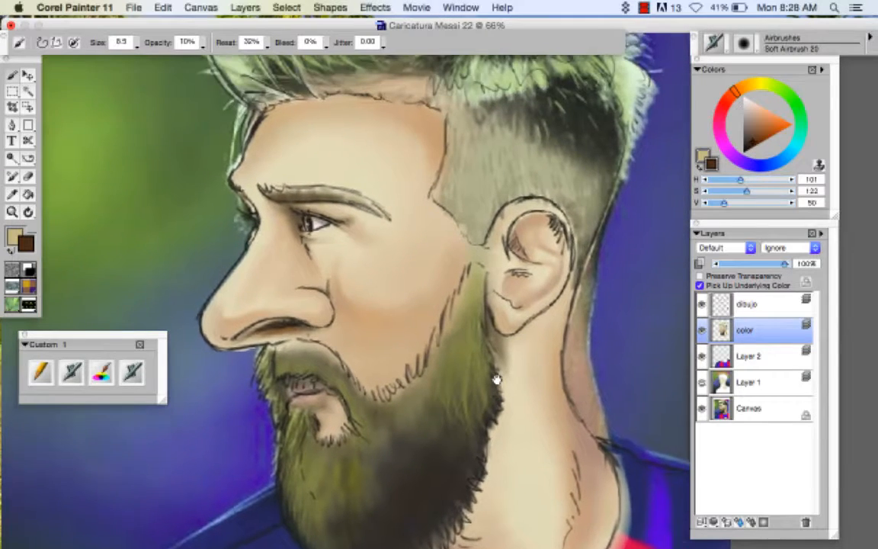
pyautogui.click(701, 304)
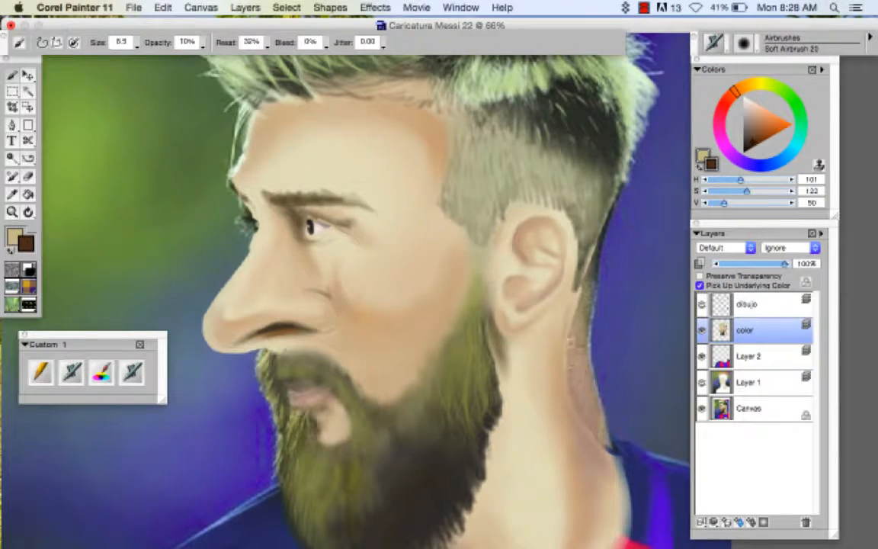
# - Compare the whole portrait with Layer 1 shown and hide that layer again
pyautogui.keyDown('alt'); pyautogui.click(528, 418); pyautogui.keyUp('alt')
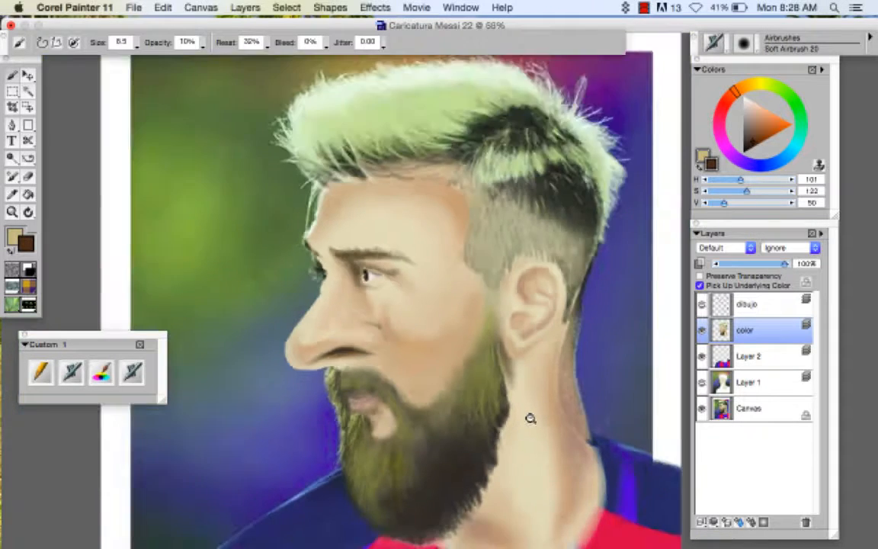
pyautogui.keyDown('alt'); pyautogui.click(529, 417); pyautogui.keyUp('alt')
pyautogui.moveTo(538, 398); pyautogui.dragTo(541, 343)
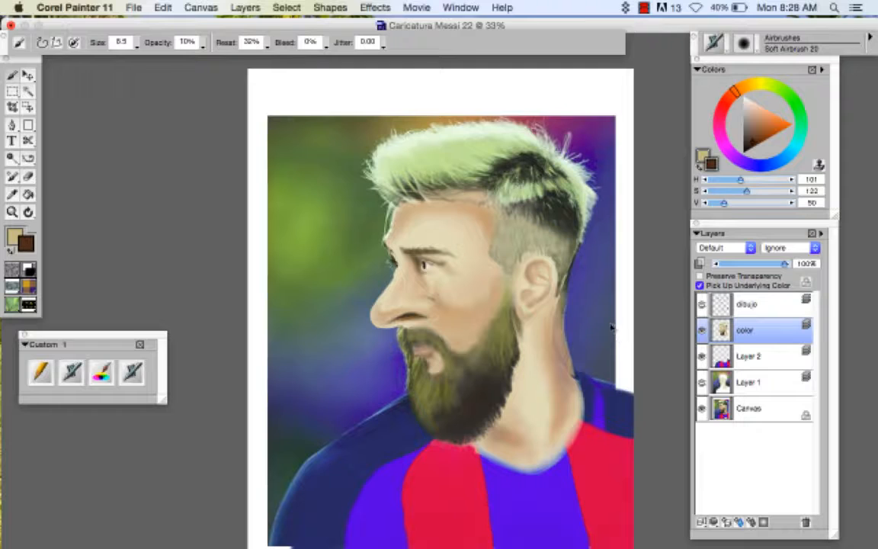
pyautogui.click(702, 383)
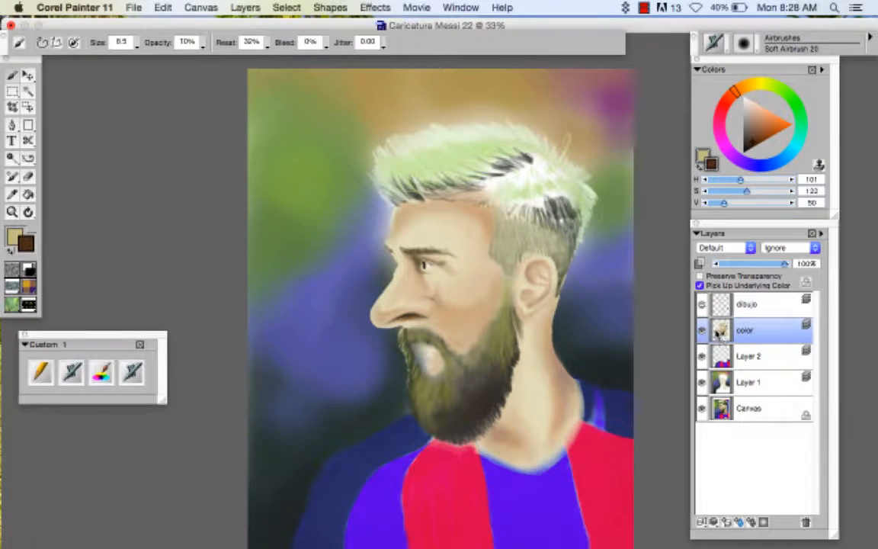
pyautogui.click(702, 383)
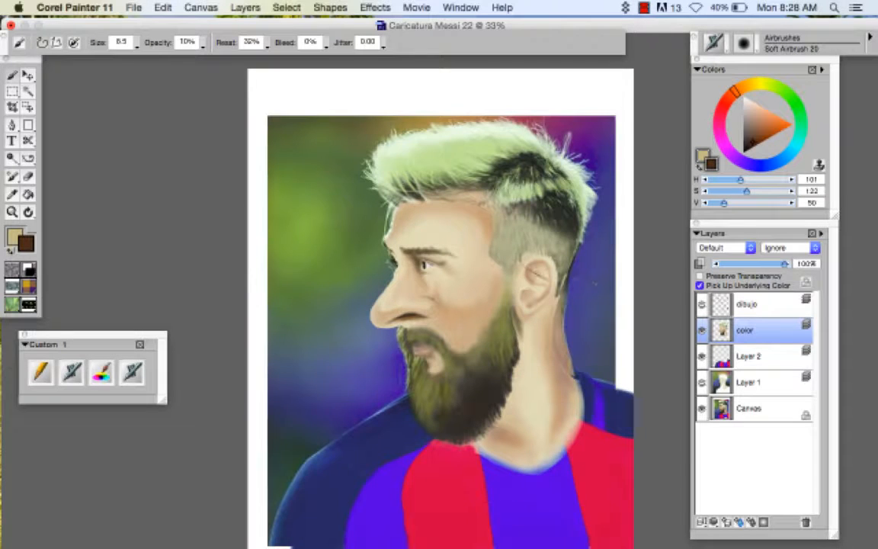
# - Choose a very dark brown and deepen the shading of the eyelid crease and inner eye socket on the color layer
pyautogui.moveTo(368, 232); pyautogui.dragTo(465, 298)
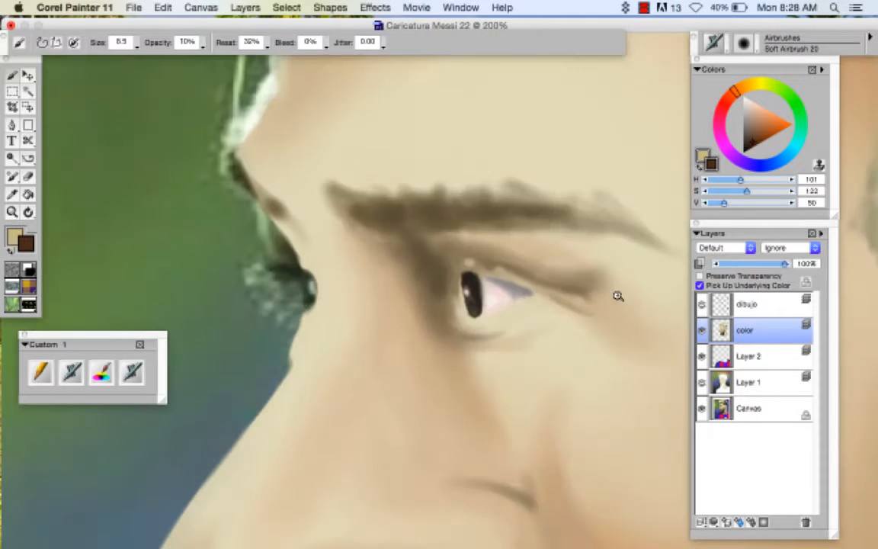
pyautogui.moveTo(544, 392); pyautogui.dragTo(490, 367)
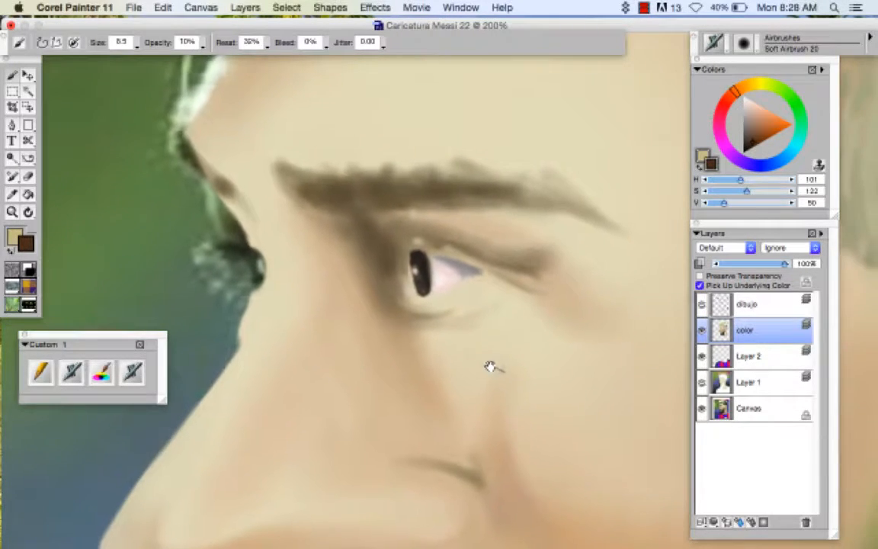
pyautogui.click(750, 149)
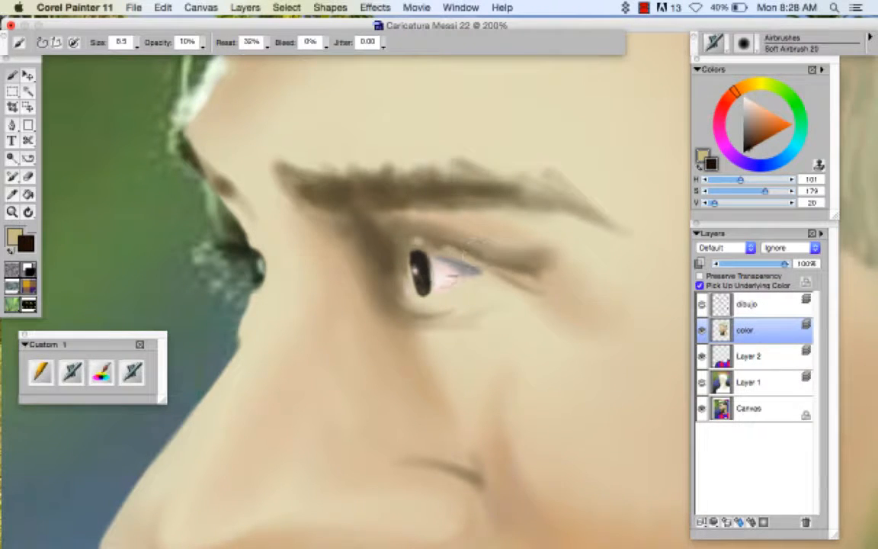
pyautogui.moveTo(385, 286)
pyautogui.mouseDown()
pyautogui.moveTo(394, 262)
pyautogui.moveTo(394, 288)
pyautogui.moveTo(390, 254)
pyautogui.moveTo(409, 327)
pyautogui.moveTo(390, 232)
pyautogui.moveTo(403, 206)
pyautogui.moveTo(393, 291)
pyautogui.moveTo(392, 240)
pyautogui.moveTo(385, 292)
pyautogui.moveTo(372, 242)
pyautogui.moveTo(386, 308)
pyautogui.moveTo(370, 284)
pyautogui.moveTo(399, 310)
pyautogui.moveTo(389, 295)
pyautogui.moveTo(391, 261)
pyautogui.moveTo(370, 250)
pyautogui.moveTo(390, 264)
pyautogui.moveTo(349, 218)
pyautogui.moveTo(384, 278)
pyautogui.moveTo(376, 202)
pyautogui.moveTo(455, 246)
pyautogui.moveTo(395, 221)
pyautogui.moveTo(399, 246)
pyautogui.moveTo(410, 235)
pyautogui.moveTo(391, 261)
pyautogui.moveTo(373, 204)
pyautogui.moveTo(394, 278)
pyautogui.moveTo(348, 204)
pyautogui.moveTo(365, 210)
pyautogui.moveTo(382, 268)
pyautogui.moveTo(374, 230)
pyautogui.mouseUp()
pyautogui.press('super+alt+space')
pyautogui.keyDown('alt'); pyautogui.keyDown('super'); pyautogui.click(468, 429); pyautogui.keyUp('super'); pyautogui.keyUp('alt')
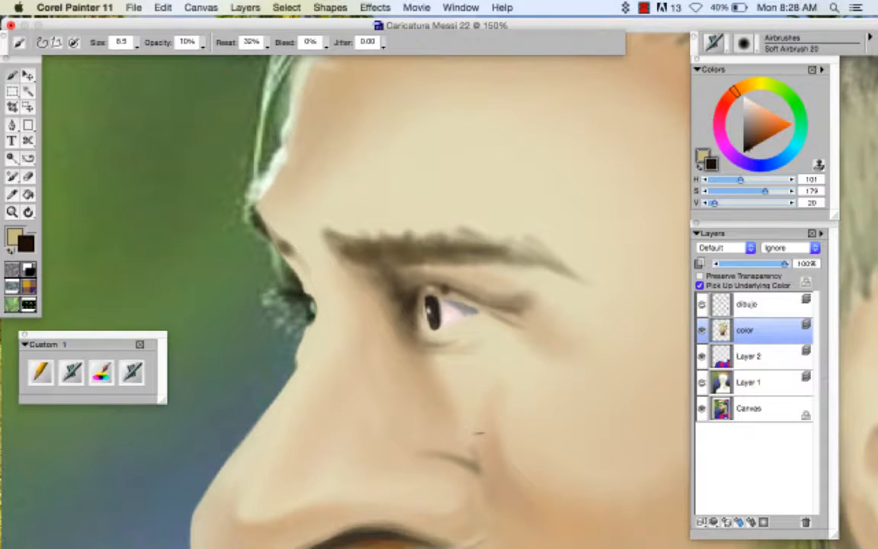
# - Sample the tan skin tone beside the nostril and softly blend the fold around the nose wing, with the airbrush size at 4.3
pyautogui.moveTo(472, 429); pyautogui.dragTo(468, 292)
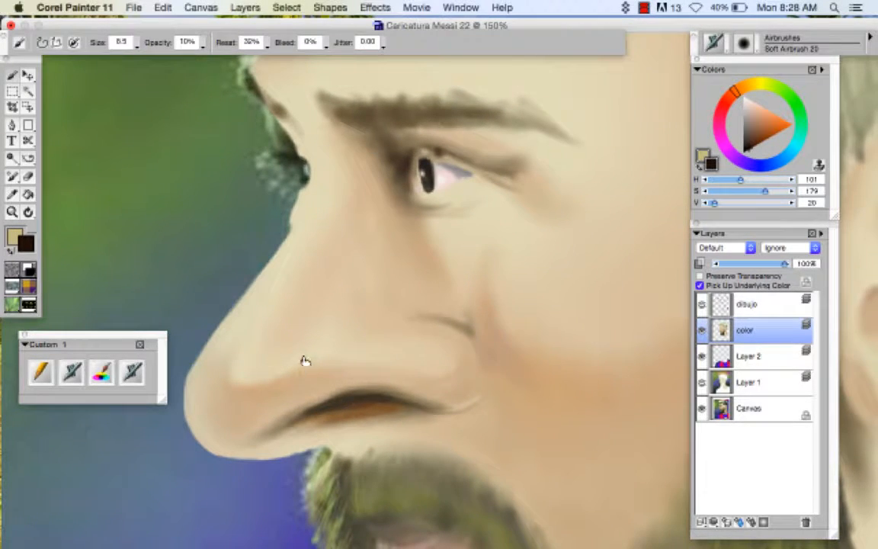
pyautogui.moveTo(244, 283); pyautogui.dragTo(380, 484)
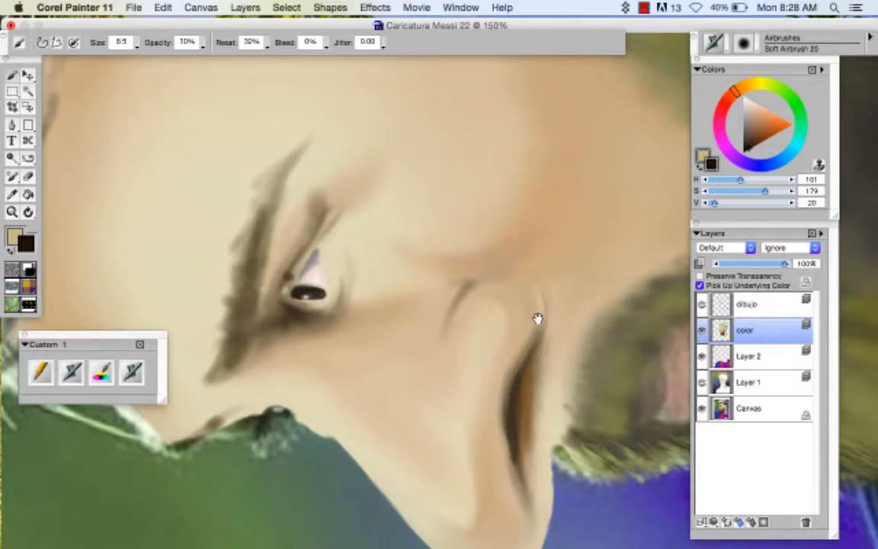
pyautogui.moveTo(535, 317); pyautogui.dragTo(454, 294)
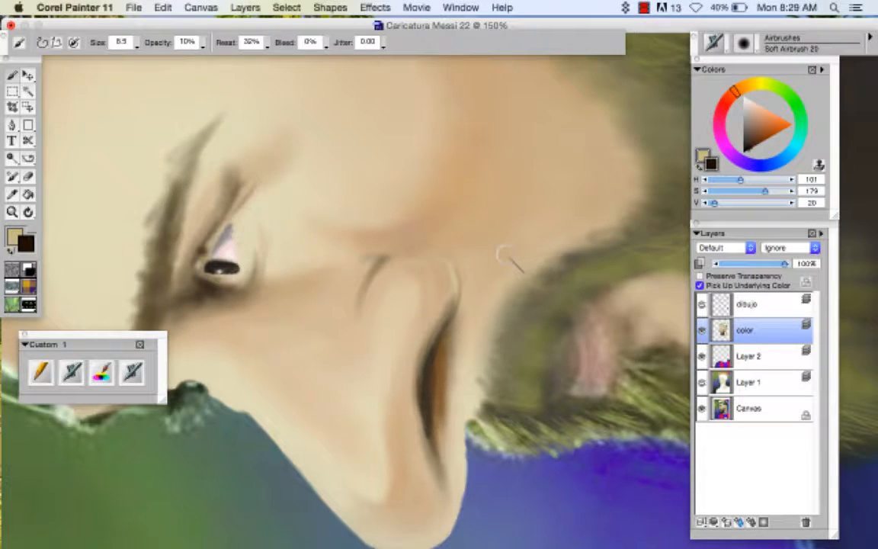
pyautogui.press('super+space')
pyautogui.moveTo(313, 203); pyautogui.dragTo(427, 298)
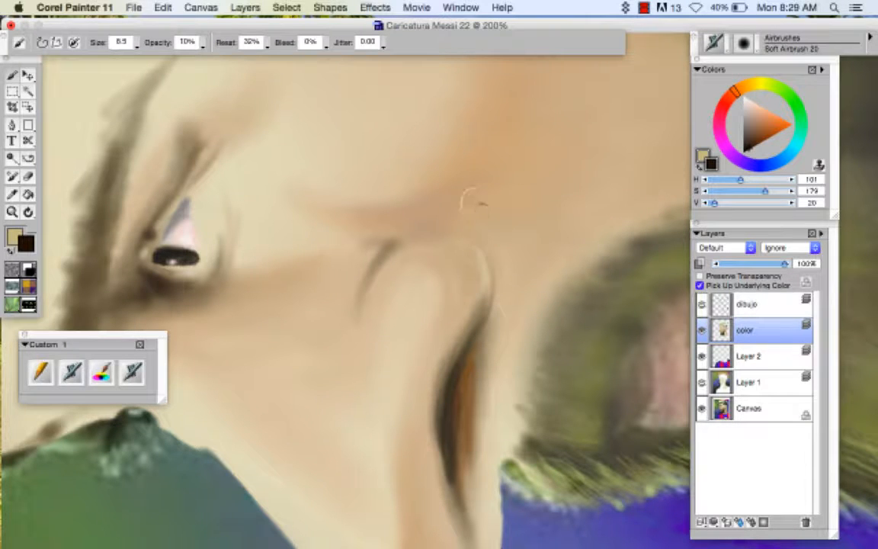
pyautogui.keyDown('alt'); pyautogui.click(497, 260); pyautogui.keyUp('alt')
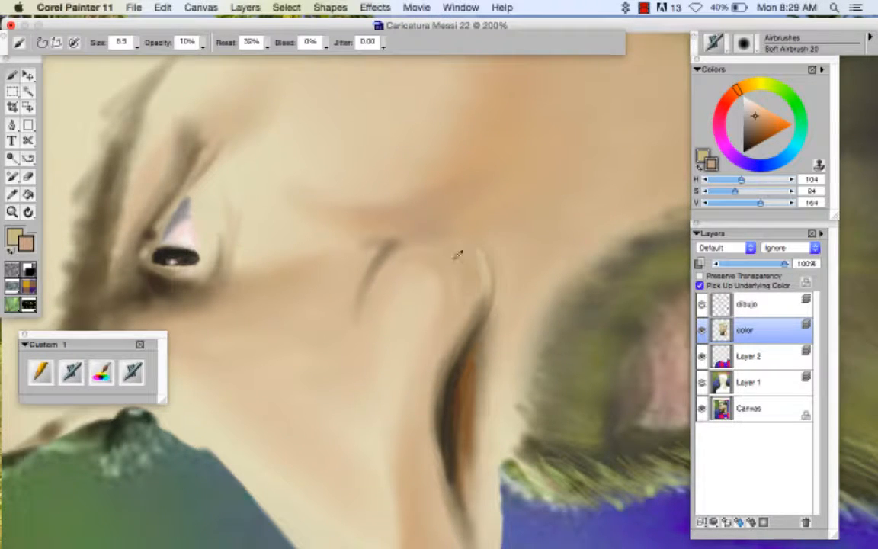
pyautogui.hotkey('alt', 'space')
pyautogui.moveTo(359, 333); pyautogui.dragTo(394, 435)
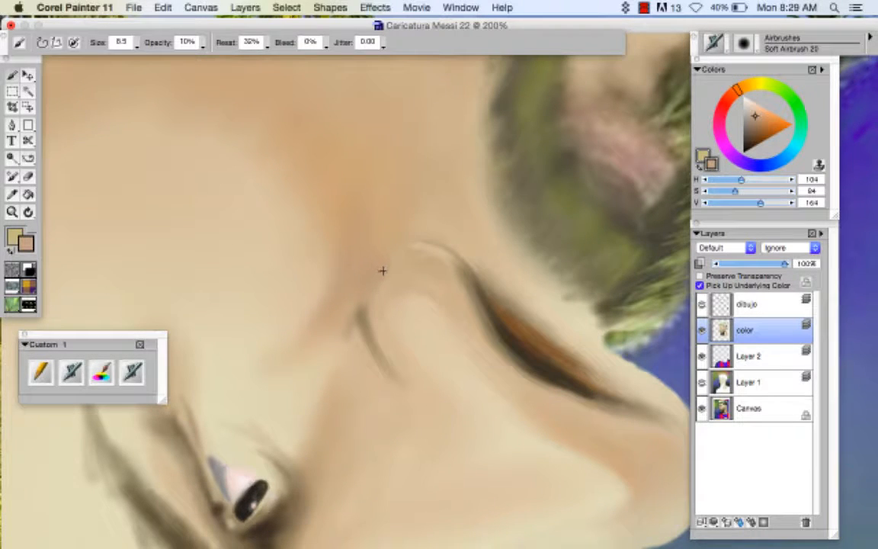
pyautogui.moveTo(383, 271); pyautogui.dragTo(381, 268)
# - With the Fine Detail Air 3 airbrush and a light olive green sampled from the moustache, paint fine hairs over the moustache beneath the nose
pyautogui.click(759, 49)
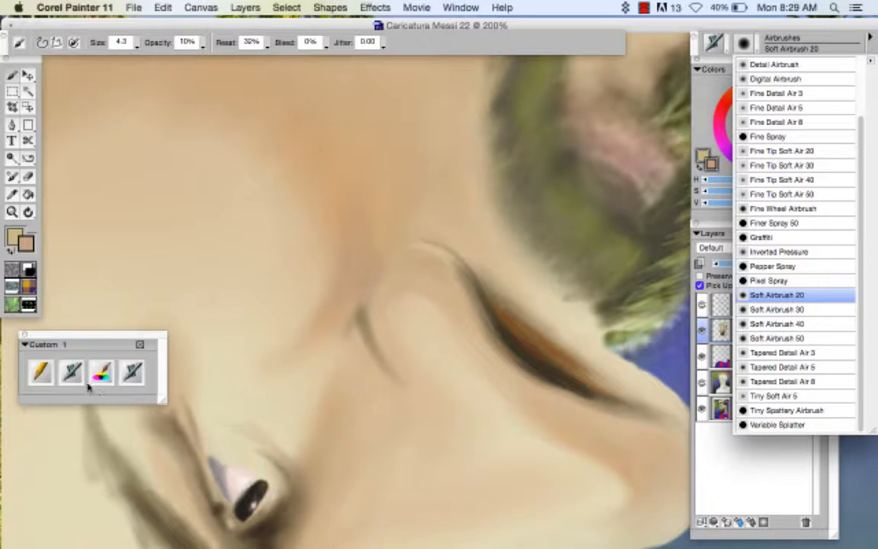
pyautogui.click(120, 345)
pyautogui.click(133, 371)
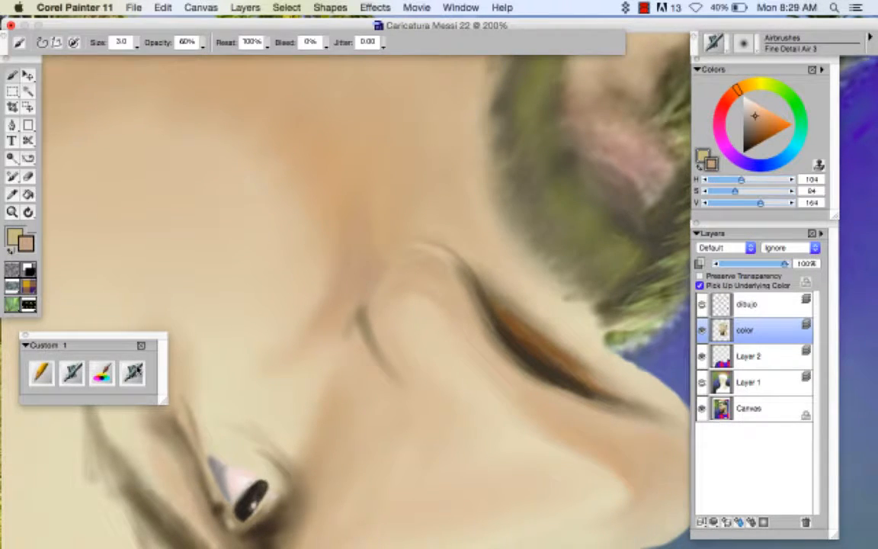
pyautogui.keyDown('alt'); pyautogui.click(644, 299); pyautogui.keyUp('alt')
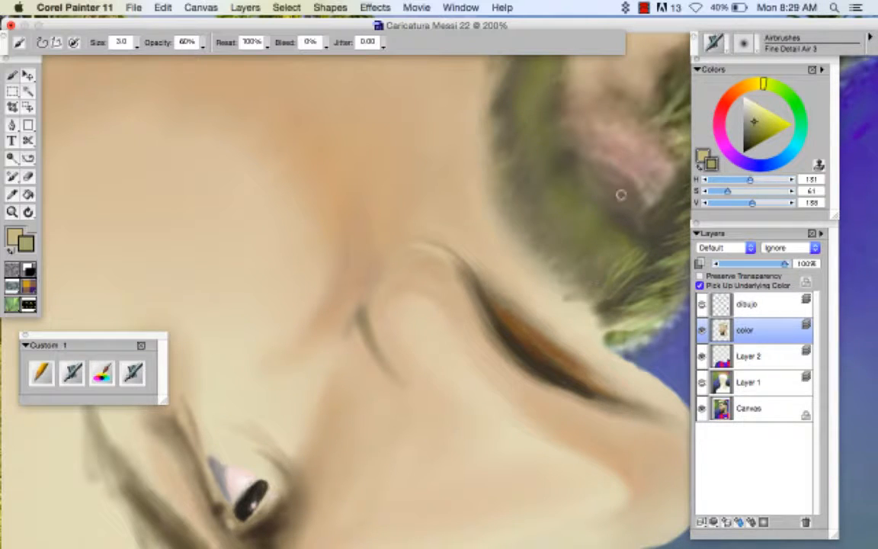
pyautogui.moveTo(585, 220)
pyautogui.mouseDown()
pyautogui.moveTo(589, 244)
pyautogui.moveTo(603, 168)
pyautogui.moveTo(584, 263)
pyautogui.moveTo(605, 217)
pyautogui.moveTo(596, 272)
pyautogui.mouseUp()
pyautogui.moveTo(610, 227); pyautogui.dragTo(596, 271)
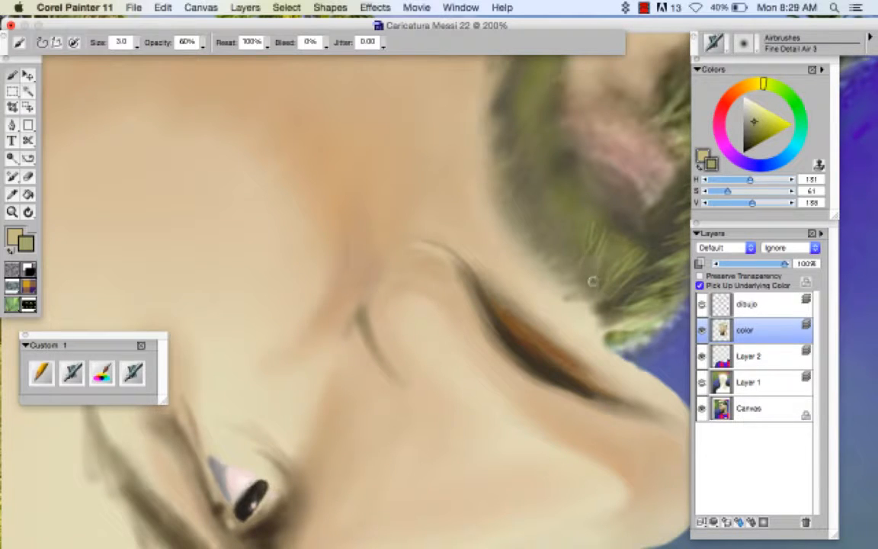
pyautogui.moveTo(613, 265); pyautogui.dragTo(596, 298)
pyautogui.moveTo(636, 238); pyautogui.dragTo(603, 282)
pyautogui.moveTo(577, 184)
pyautogui.mouseDown()
pyautogui.moveTo(573, 258)
pyautogui.moveTo(577, 186)
pyautogui.moveTo(549, 247)
pyautogui.mouseUp()
pyautogui.moveTo(584, 160); pyautogui.dragTo(563, 174)
# - Continue the fine olive green hairs across the moustache area directly above the upper lip
pyautogui.moveTo(617, 236)
pyautogui.mouseDown()
pyautogui.moveTo(592, 291)
pyautogui.moveTo(630, 315)
pyautogui.moveTo(488, 417)
pyautogui.mouseUp()
pyautogui.moveTo(397, 281)
pyautogui.mouseDown()
pyautogui.moveTo(387, 318)
pyautogui.moveTo(400, 269)
pyautogui.moveTo(383, 336)
pyautogui.moveTo(411, 272)
pyautogui.moveTo(398, 269)
pyautogui.moveTo(386, 342)
pyautogui.mouseUp()
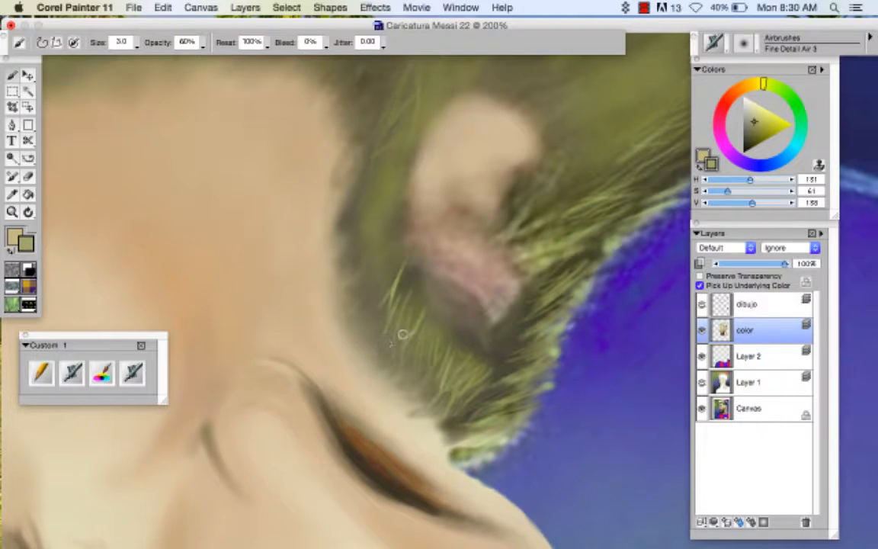
pyautogui.moveTo(403, 300); pyautogui.dragTo(389, 328)
pyautogui.moveTo(411, 277); pyautogui.dragTo(408, 349)
# - Paint fine olive green hairs along the moustache strand that curves down around the corner of the mouth
pyautogui.moveTo(432, 297)
pyautogui.mouseDown()
pyautogui.moveTo(462, 394)
pyautogui.moveTo(467, 387)
pyautogui.mouseUp()
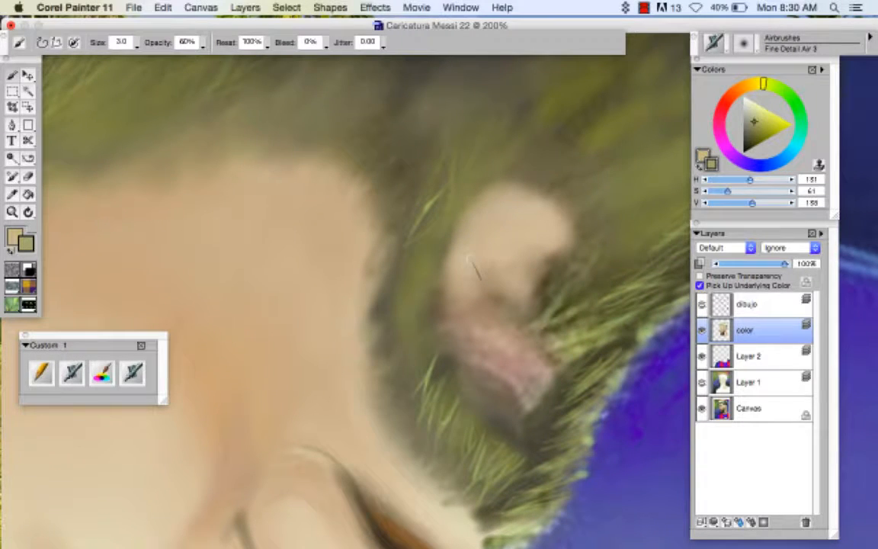
pyautogui.moveTo(479, 448)
pyautogui.mouseDown()
pyautogui.moveTo(426, 435)
pyautogui.moveTo(427, 323)
pyautogui.mouseUp()
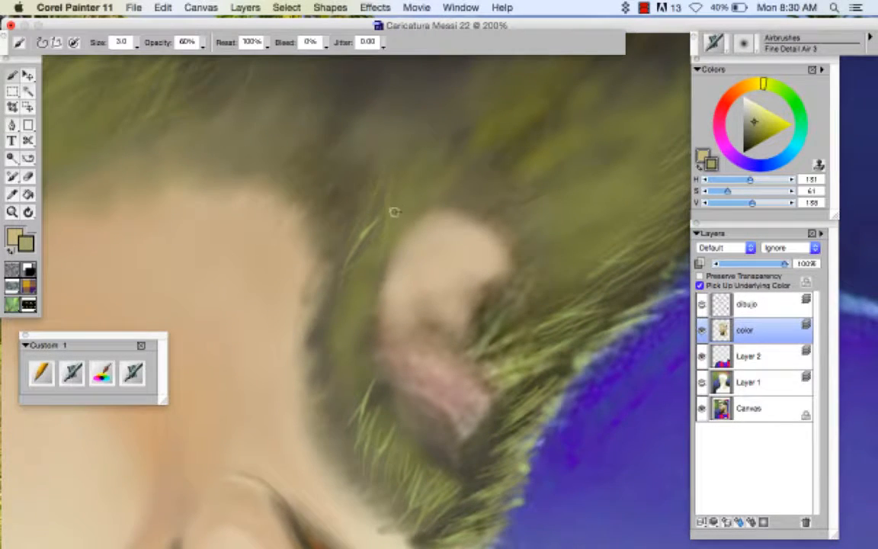
pyautogui.moveTo(385, 234)
pyautogui.mouseDown()
pyautogui.moveTo(385, 166)
pyautogui.moveTo(385, 234)
pyautogui.moveTo(388, 184)
pyautogui.moveTo(377, 234)
pyautogui.moveTo(417, 192)
pyautogui.mouseUp()
pyautogui.moveTo(358, 291); pyautogui.dragTo(371, 249)
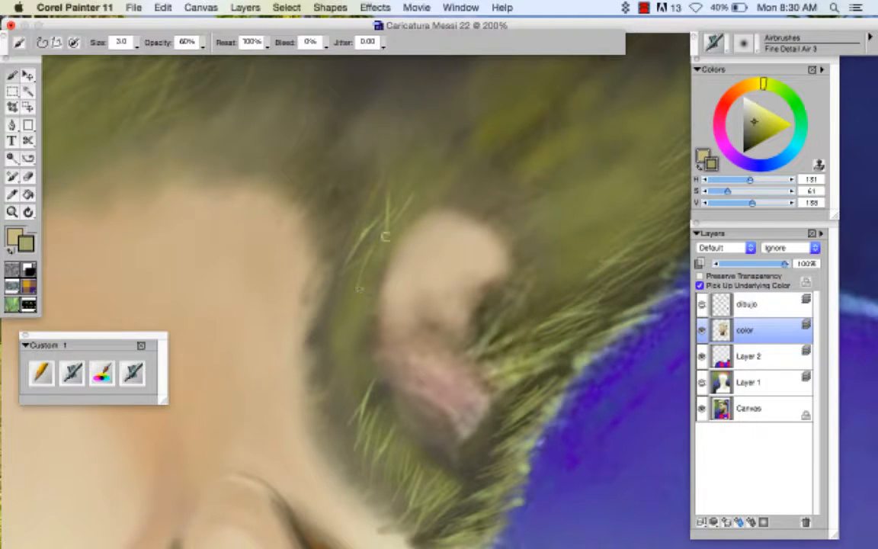
pyautogui.moveTo(351, 369)
pyautogui.mouseDown()
pyautogui.moveTo(358, 333)
pyautogui.moveTo(376, 308)
pyautogui.mouseUp()
pyautogui.moveTo(340, 391)
pyautogui.mouseDown()
pyautogui.moveTo(347, 431)
pyautogui.moveTo(346, 373)
pyautogui.mouseUp()
pyautogui.moveTo(346, 431); pyautogui.dragTo(348, 374)
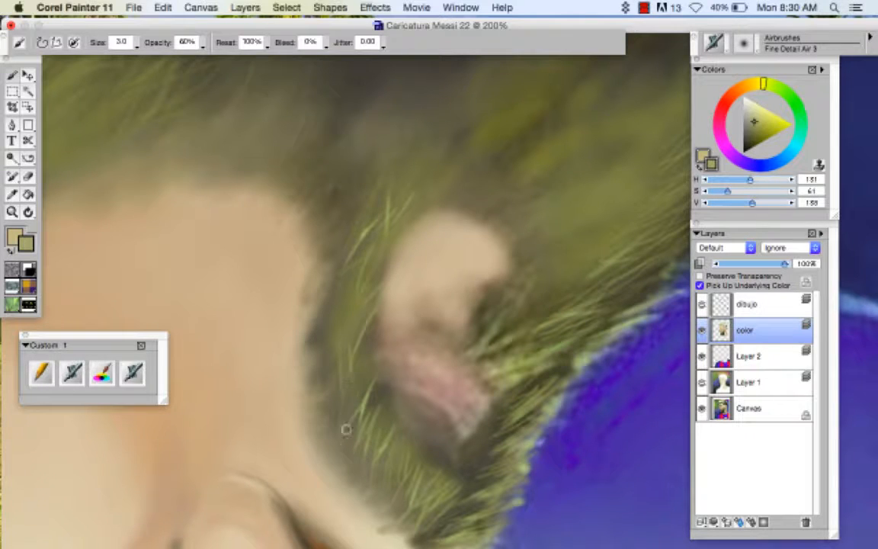
pyautogui.moveTo(359, 459); pyautogui.dragTo(379, 374)
pyautogui.moveTo(374, 479); pyautogui.dragTo(366, 431)
# - Paint fine olive green hairs along the sideburn part of the beard below the ear, with the airbrush size at 3.0
pyautogui.press('super+minus')
pyautogui.press('super+minus')
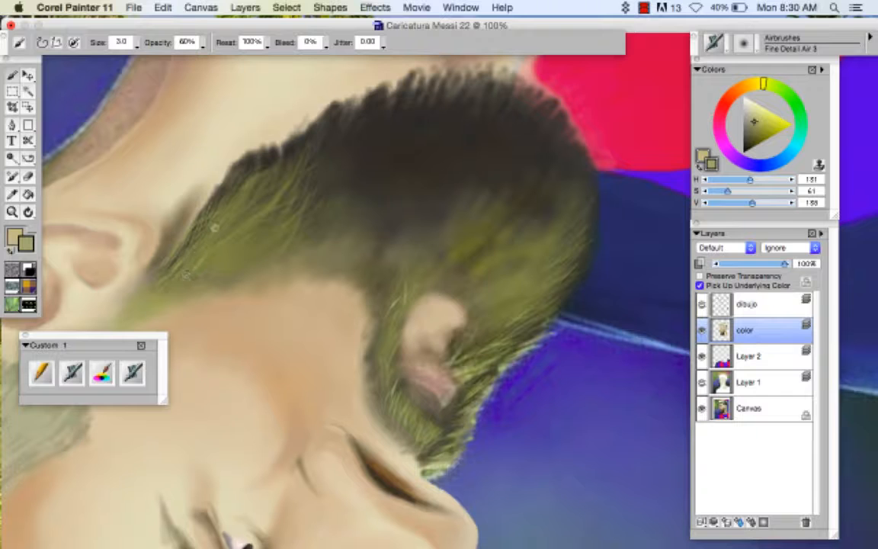
pyautogui.moveTo(230, 263); pyautogui.dragTo(307, 263)
pyautogui.moveTo(153, 200); pyautogui.dragTo(444, 363)
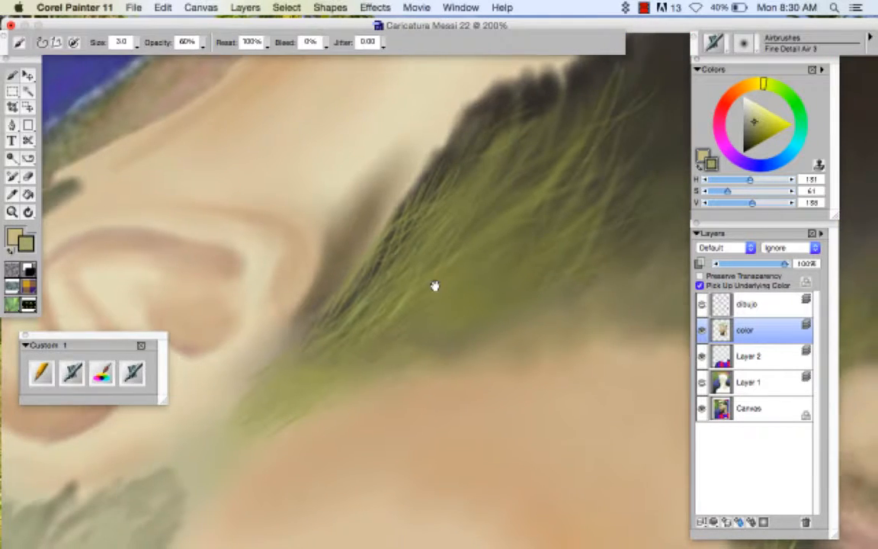
pyautogui.moveTo(435, 288); pyautogui.dragTo(438, 243)
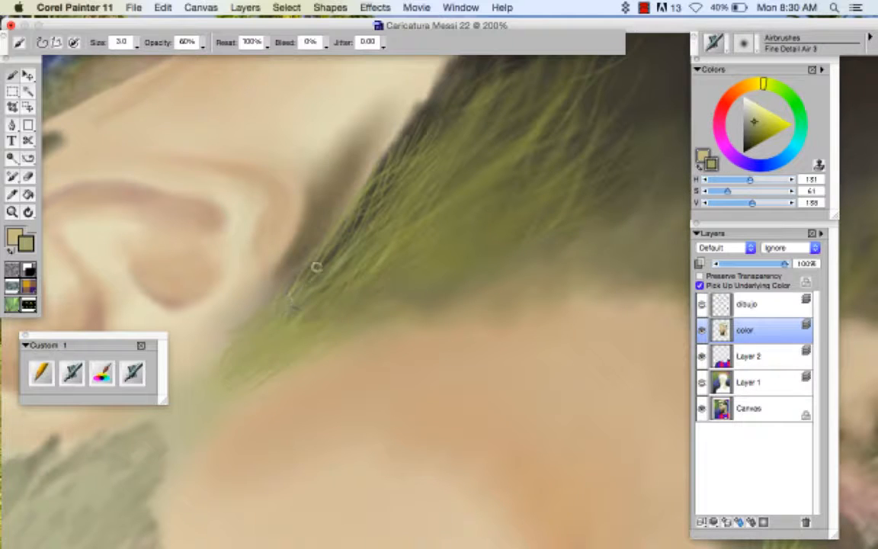
pyautogui.moveTo(313, 304)
pyautogui.mouseDown()
pyautogui.moveTo(359, 261)
pyautogui.moveTo(322, 301)
pyautogui.moveTo(330, 263)
pyautogui.moveTo(331, 305)
pyautogui.moveTo(371, 283)
pyautogui.moveTo(302, 313)
pyautogui.moveTo(370, 279)
pyautogui.moveTo(365, 296)
pyautogui.moveTo(412, 233)
pyautogui.mouseUp()
pyautogui.moveTo(368, 293); pyautogui.dragTo(386, 278)
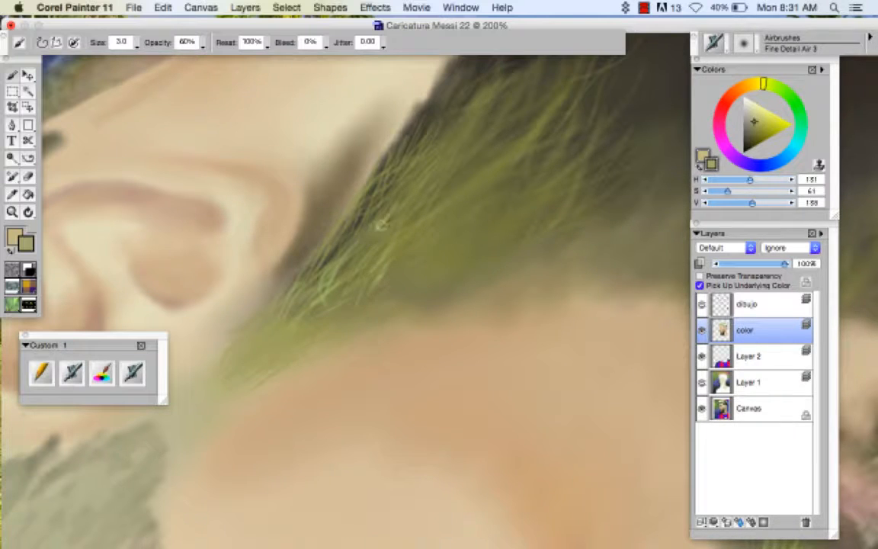
pyautogui.moveTo(360, 272)
pyautogui.mouseDown()
pyautogui.moveTo(381, 247)
pyautogui.moveTo(395, 188)
pyautogui.mouseUp()
pyautogui.moveTo(364, 267); pyautogui.dragTo(401, 176)
# - Turn the canvas back upright to show the whole face and save the painting
pyautogui.press('super+minus')
pyautogui.press('super+minus')
pyautogui.press('super+minus')
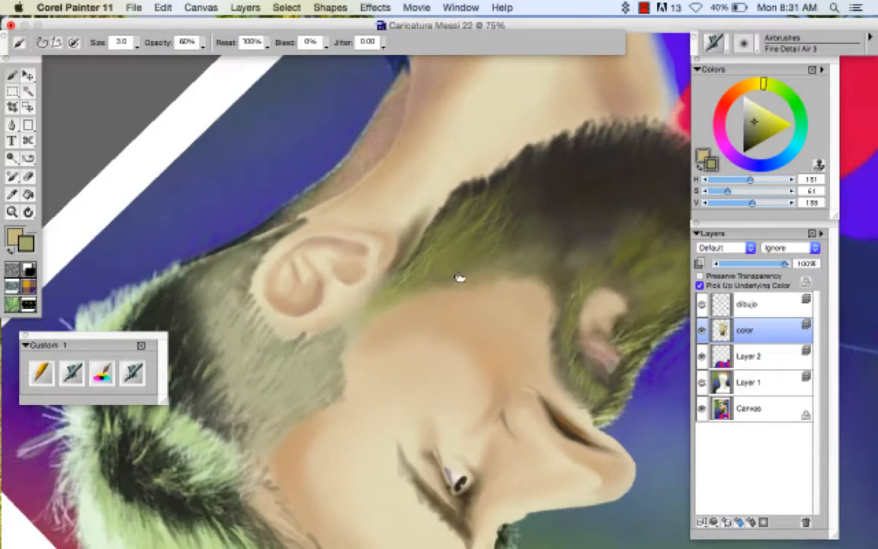
pyautogui.keyDown('alt'); pyautogui.click(557, 340); pyautogui.keyUp('alt')
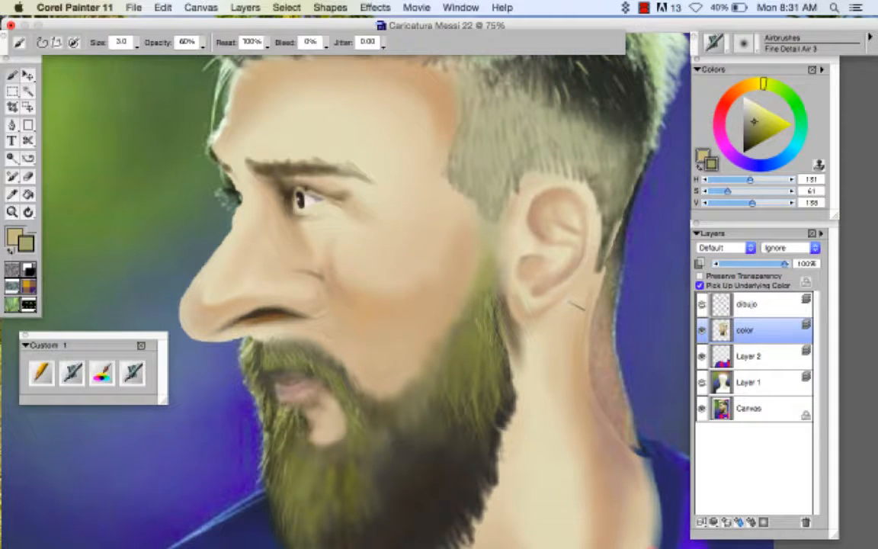
pyautogui.press('super+s')
# - Sample tan skin tones beside the nostril and refine the outer contour of the nose wing with the fine airbrush
pyautogui.moveTo(505, 333); pyautogui.dragTo(519, 251)
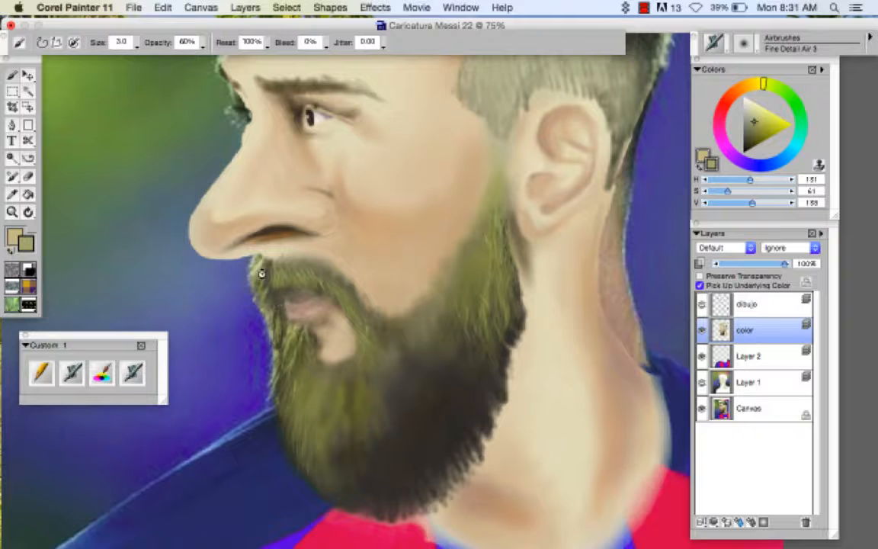
pyautogui.moveTo(227, 247); pyautogui.dragTo(298, 351)
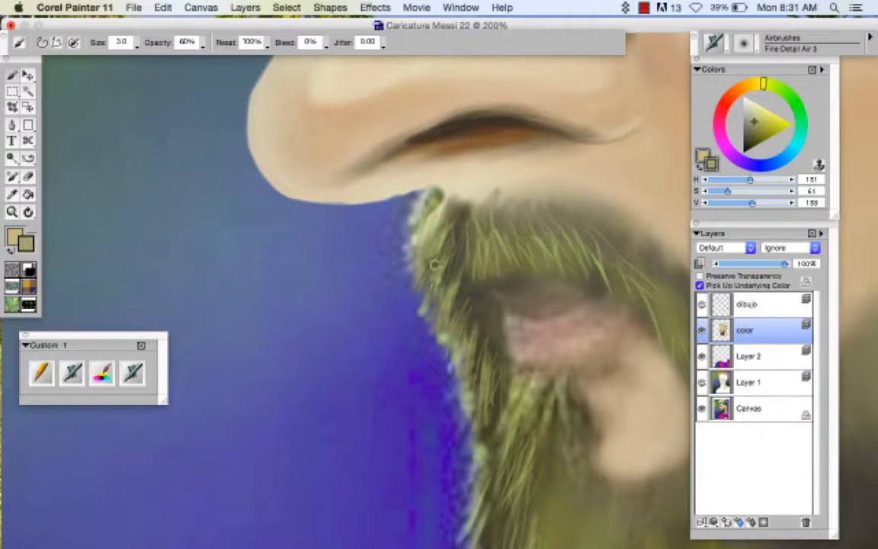
pyautogui.moveTo(534, 320); pyautogui.dragTo(413, 501)
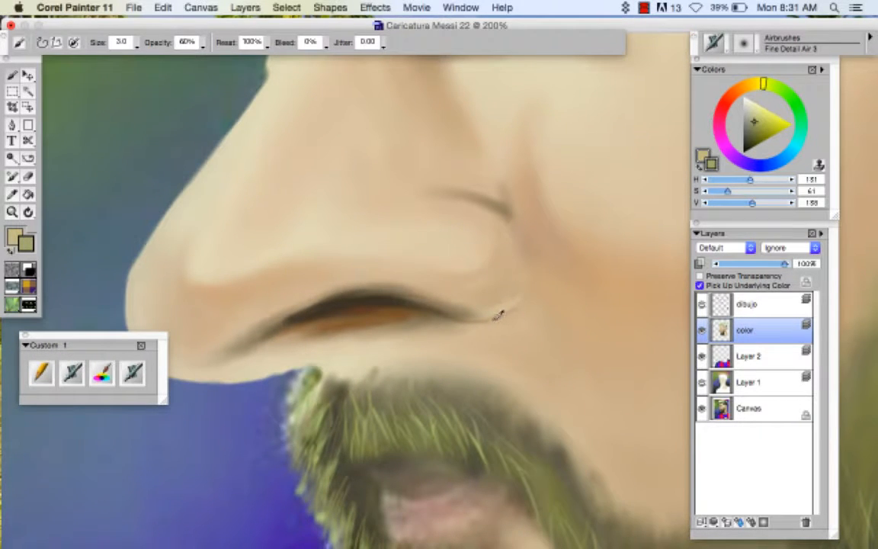
pyautogui.keyDown('alt'); pyautogui.click(498, 317); pyautogui.keyUp('alt')
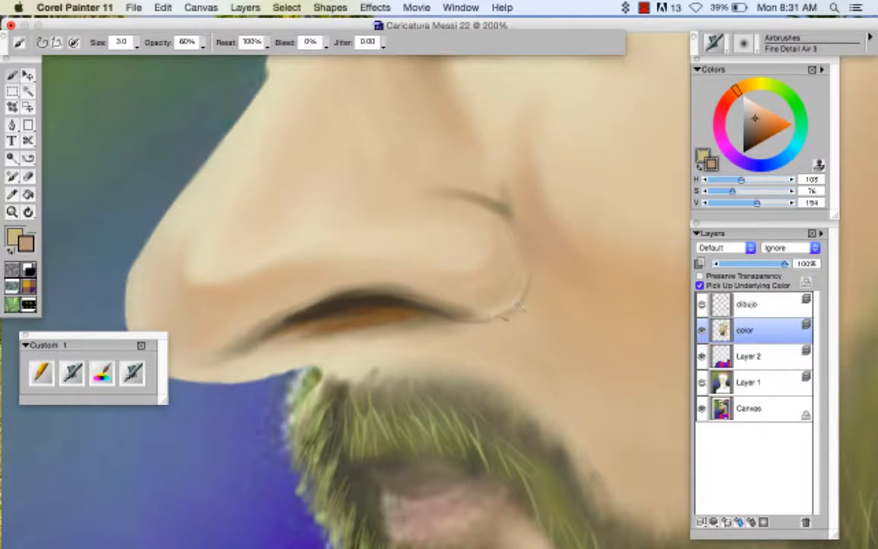
pyautogui.keyDown('alt'); pyautogui.click(544, 260); pyautogui.keyUp('alt')
pyautogui.moveTo(526, 288)
pyautogui.mouseDown()
pyautogui.moveTo(454, 319)
pyautogui.moveTo(448, 302)
pyautogui.moveTo(473, 294)
pyautogui.moveTo(512, 310)
pyautogui.moveTo(460, 313)
pyautogui.moveTo(509, 316)
pyautogui.moveTo(428, 316)
pyautogui.moveTo(512, 311)
pyautogui.moveTo(445, 319)
pyautogui.moveTo(523, 282)
pyautogui.mouseUp()
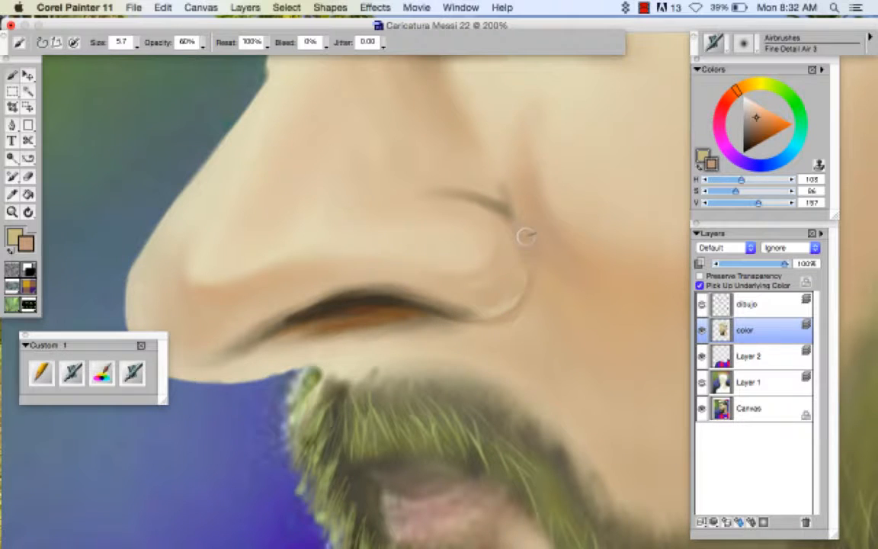
# - With Soft Airbrush 20 at size 11.5, soften the nose wing's edge into the cheek using sampled skin tones
pyautogui.click(72, 372)
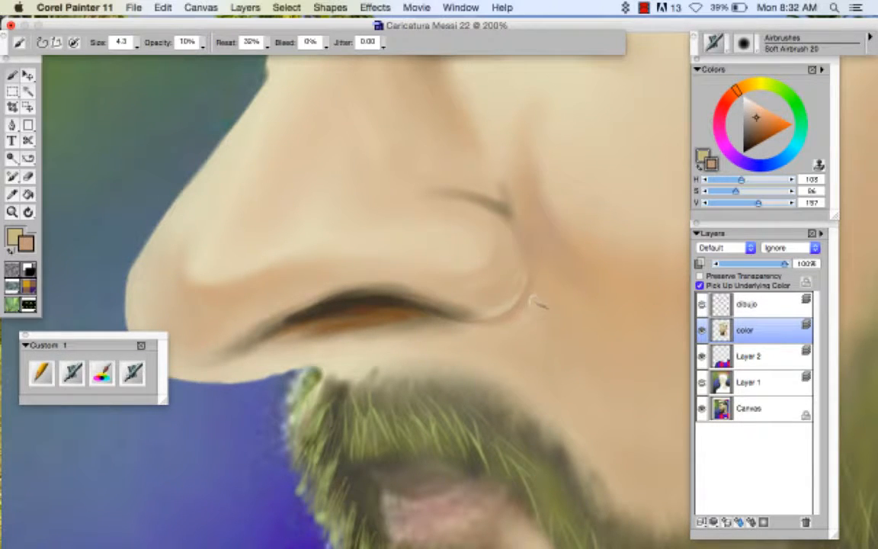
pyautogui.moveTo(540, 323)
pyautogui.mouseDown()
pyautogui.moveTo(538, 298)
pyautogui.moveTo(514, 309)
pyautogui.moveTo(522, 309)
pyautogui.moveTo(507, 304)
pyautogui.moveTo(537, 266)
pyautogui.moveTo(502, 314)
pyautogui.moveTo(544, 271)
pyautogui.moveTo(552, 273)
pyautogui.moveTo(486, 317)
pyautogui.moveTo(558, 260)
pyautogui.mouseUp()
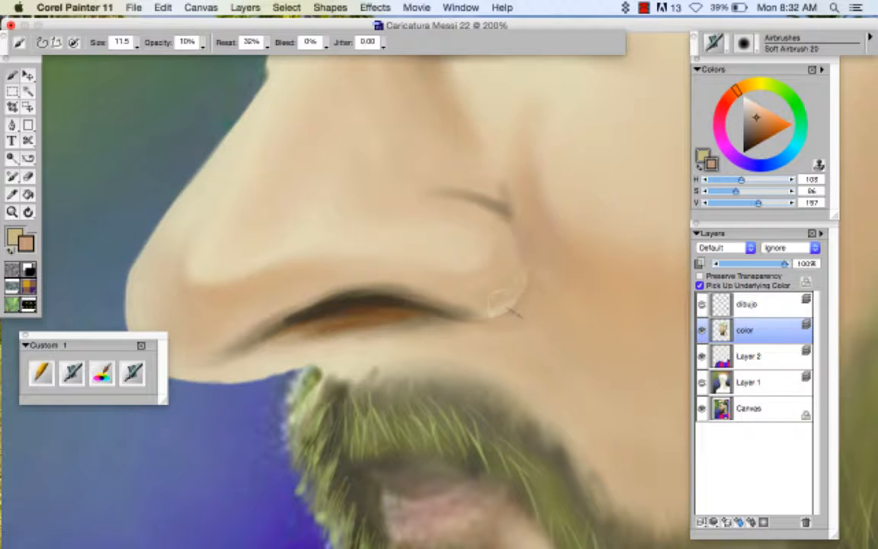
pyautogui.keyDown('alt'); pyautogui.click(510, 300); pyautogui.keyUp('alt')
pyautogui.keyDown('alt'); pyautogui.click(510, 303); pyautogui.keyUp('alt')
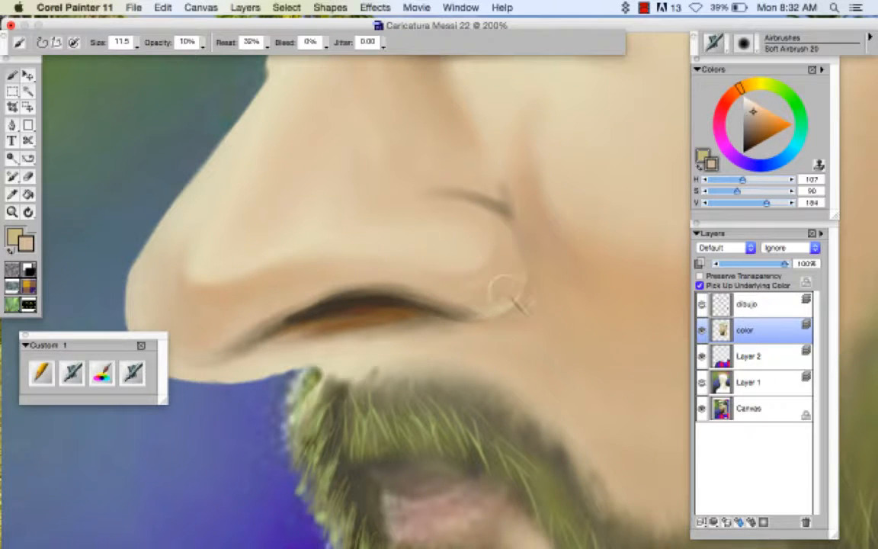
pyautogui.moveTo(506, 310); pyautogui.dragTo(509, 307)
pyautogui.moveTo(455, 314)
pyautogui.mouseDown()
pyautogui.moveTo(483, 328)
pyautogui.moveTo(536, 291)
pyautogui.mouseUp()
# - Rotate the canvas and fill the nostril opening with sampled orange-brown, shading its inner side darker brown at airbrush size 9.3
pyautogui.moveTo(314, 338); pyautogui.dragTo(435, 456)
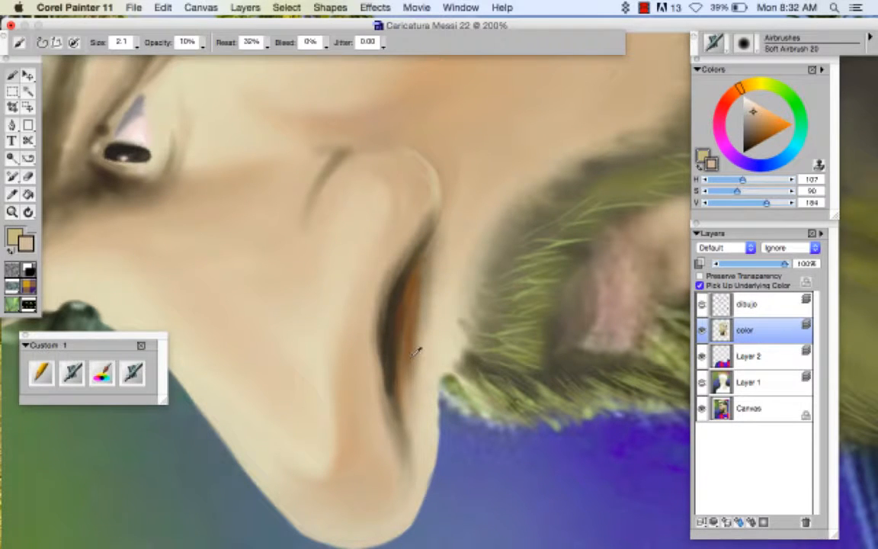
pyautogui.keyDown('alt'); pyautogui.click(410, 312); pyautogui.keyUp('alt')
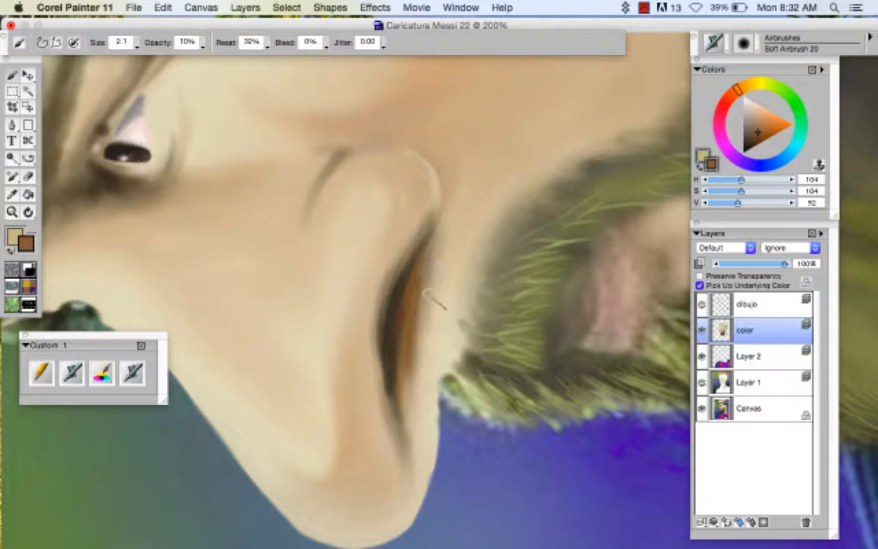
pyautogui.keyDown('alt'); pyautogui.click(425, 255); pyautogui.keyUp('alt')
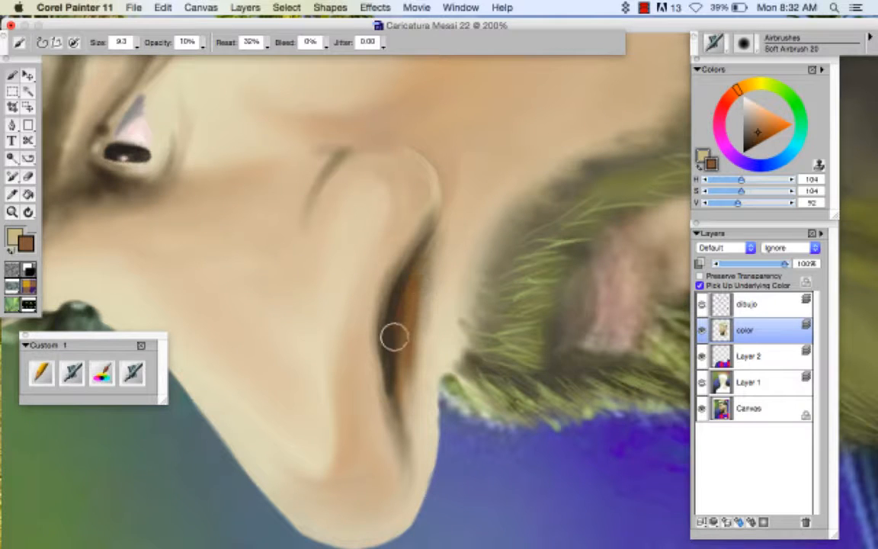
pyautogui.moveTo(402, 355)
pyautogui.mouseDown()
pyautogui.moveTo(404, 302)
pyautogui.moveTo(402, 419)
pyautogui.moveTo(408, 329)
pyautogui.moveTo(414, 417)
pyautogui.moveTo(417, 308)
pyautogui.moveTo(409, 420)
pyautogui.moveTo(421, 315)
pyautogui.moveTo(411, 325)
pyautogui.moveTo(411, 312)
pyautogui.moveTo(427, 249)
pyautogui.moveTo(404, 296)
pyautogui.moveTo(420, 304)
pyautogui.moveTo(416, 366)
pyautogui.moveTo(422, 307)
pyautogui.moveTo(407, 404)
pyautogui.moveTo(422, 263)
pyautogui.moveTo(398, 375)
pyautogui.moveTo(406, 402)
pyautogui.moveTo(402, 334)
pyautogui.moveTo(394, 374)
pyautogui.mouseUp()
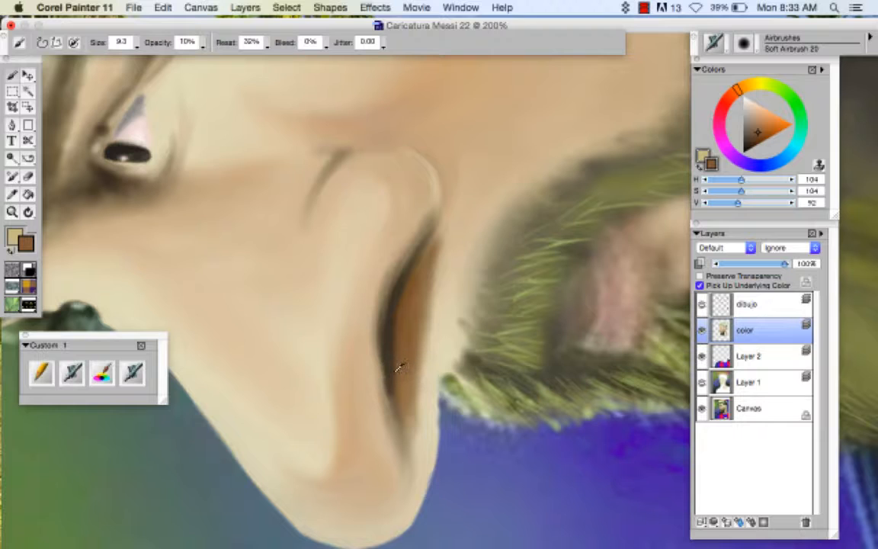
pyautogui.keyDown('alt'); pyautogui.click(398, 366); pyautogui.keyUp('alt')
pyautogui.moveTo(391, 364)
pyautogui.mouseDown()
pyautogui.moveTo(395, 300)
pyautogui.moveTo(386, 359)
pyautogui.moveTo(397, 355)
pyautogui.moveTo(401, 334)
pyautogui.moveTo(395, 390)
pyautogui.moveTo(406, 287)
pyautogui.moveTo(397, 384)
pyautogui.moveTo(415, 296)
pyautogui.moveTo(401, 402)
pyautogui.moveTo(395, 331)
pyautogui.moveTo(403, 426)
pyautogui.moveTo(391, 360)
pyautogui.moveTo(405, 445)
pyautogui.moveTo(403, 306)
pyautogui.moveTo(399, 390)
pyautogui.moveTo(419, 259)
pyautogui.moveTo(399, 297)
pyautogui.moveTo(432, 237)
pyautogui.moveTo(404, 419)
pyautogui.moveTo(404, 302)
pyautogui.moveTo(398, 400)
pyautogui.moveTo(390, 377)
pyautogui.moveTo(402, 424)
pyautogui.moveTo(397, 336)
pyautogui.moveTo(407, 472)
pyautogui.moveTo(403, 371)
pyautogui.moveTo(402, 463)
pyautogui.moveTo(421, 258)
pyautogui.moveTo(403, 429)
pyautogui.moveTo(418, 275)
pyautogui.mouseUp()
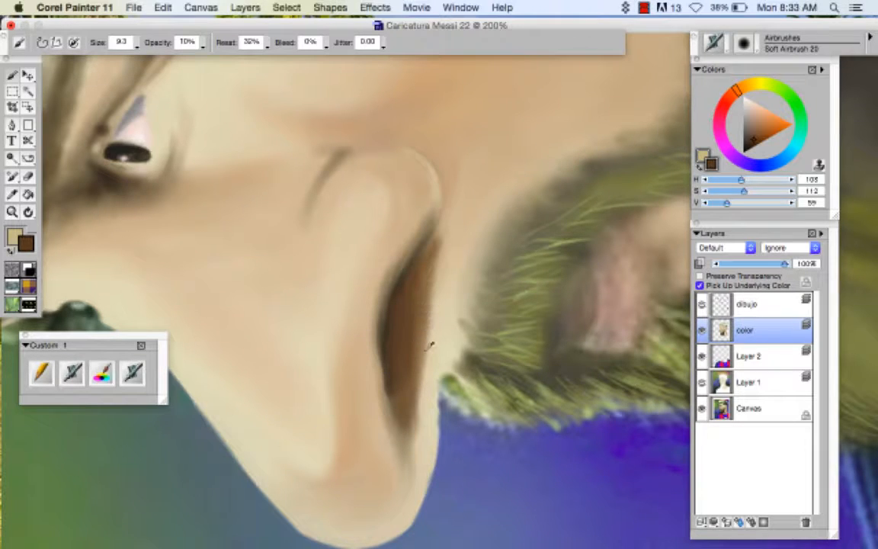
# - Sample the light skin tone beside the nostril and clean up the nostril's lower edge and front tip
pyautogui.keyDown('alt'); pyautogui.click(423, 333); pyautogui.keyUp('alt')
pyautogui.moveTo(421, 334)
pyautogui.mouseDown()
pyautogui.moveTo(419, 409)
pyautogui.moveTo(426, 273)
pyautogui.moveTo(417, 432)
pyautogui.moveTo(432, 297)
pyautogui.mouseUp()
pyautogui.moveTo(421, 390)
pyautogui.mouseDown()
pyautogui.moveTo(422, 318)
pyautogui.moveTo(407, 426)
pyautogui.moveTo(429, 291)
pyautogui.moveTo(409, 443)
pyautogui.mouseUp()
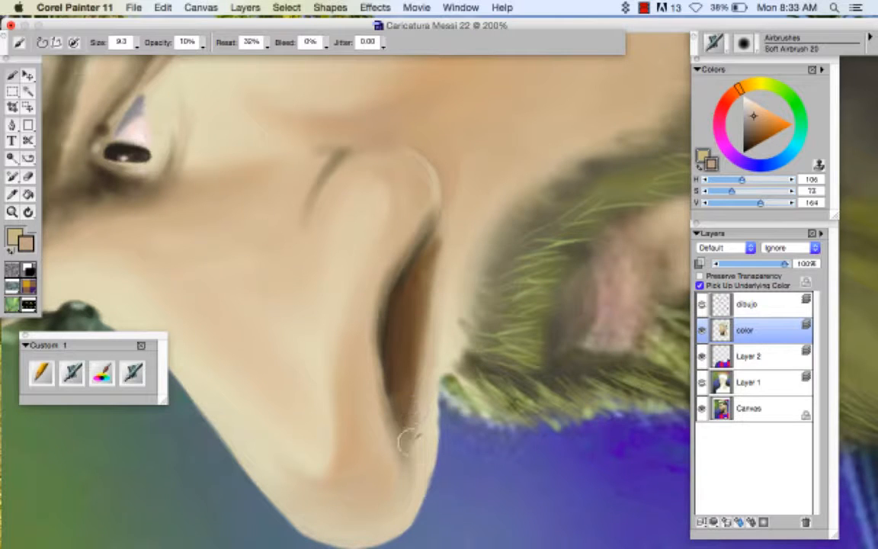
# - Restore the upright view of the full head and save the reworked nose
pyautogui.keyDown('alt'); pyautogui.keyDown('super'); pyautogui.click(455, 435); pyautogui.keyUp('super'); pyautogui.keyUp('alt')
pyautogui.keyDown('alt'); pyautogui.keyDown('super'); pyautogui.click(457, 435); pyautogui.keyUp('super'); pyautogui.keyUp('alt')
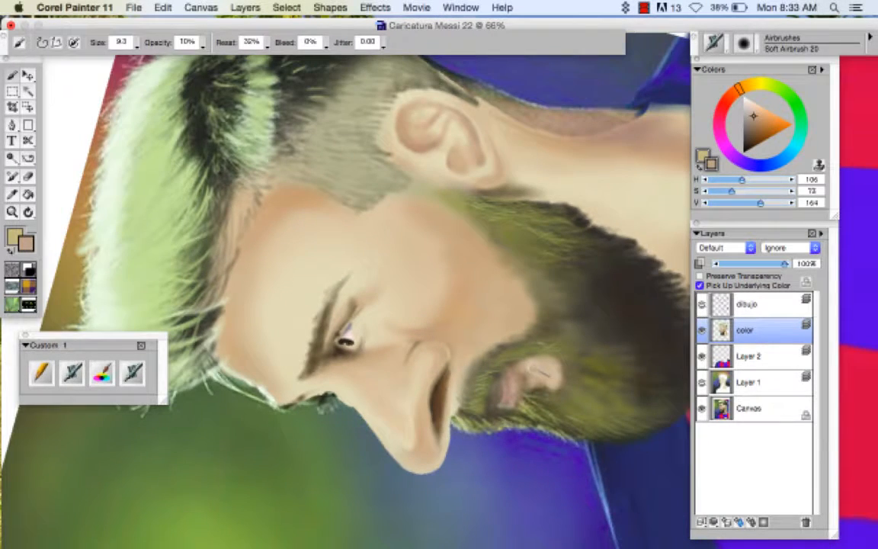
pyautogui.moveTo(588, 428); pyautogui.dragTo(532, 423)
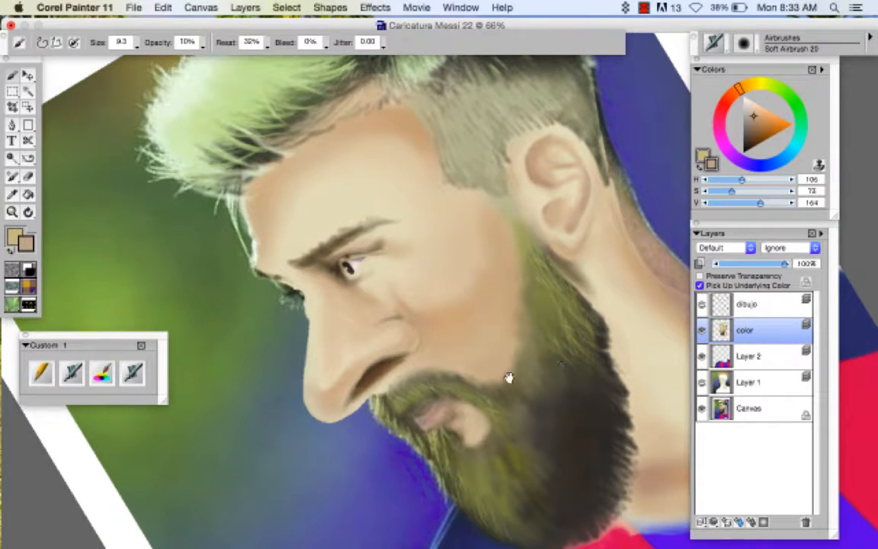
pyautogui.click(558, 375)
pyautogui.moveTo(554, 407)
pyautogui.mouseDown()
pyautogui.moveTo(505, 398)
pyautogui.moveTo(494, 416)
pyautogui.mouseUp()
pyautogui.press('super+s')
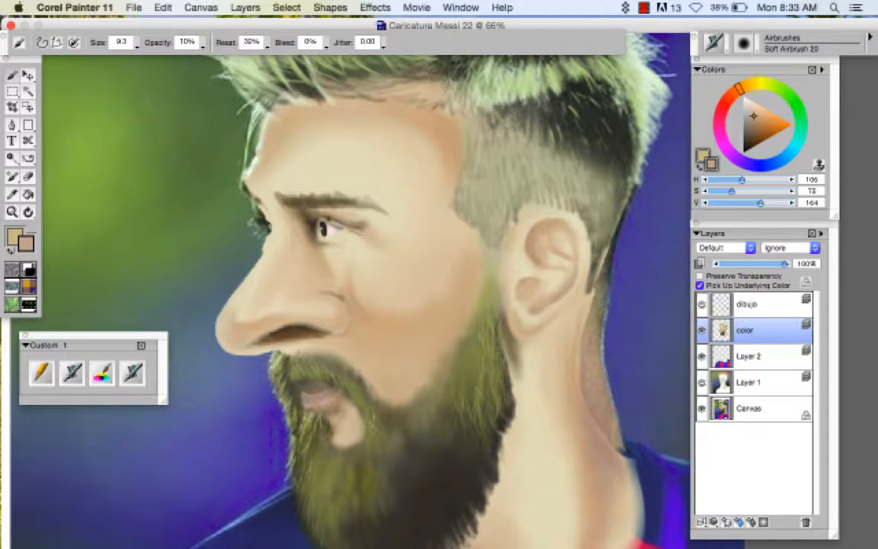
# - Compare the painted ear with the line sketch by toggling the visibility of the dibujo layer, leaving it hidden
pyautogui.moveTo(474, 184)
pyautogui.mouseDown()
pyautogui.moveTo(574, 313)
pyautogui.moveTo(407, 227)
pyautogui.moveTo(449, 304)
pyautogui.mouseUp()
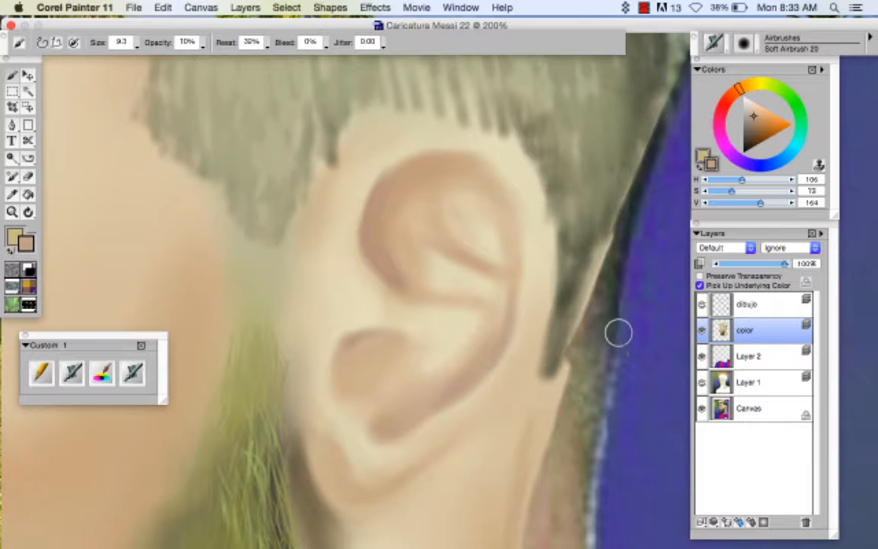
pyautogui.click(701, 304)
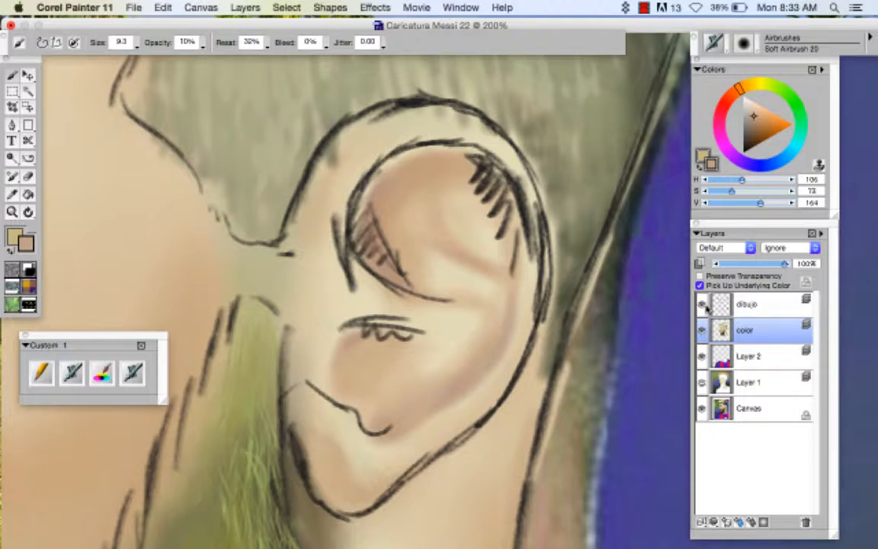
pyautogui.click(701, 304)
pyautogui.click(701, 304)
pyautogui.click(701, 304)
pyautogui.click(702, 305)
pyautogui.click(701, 305)
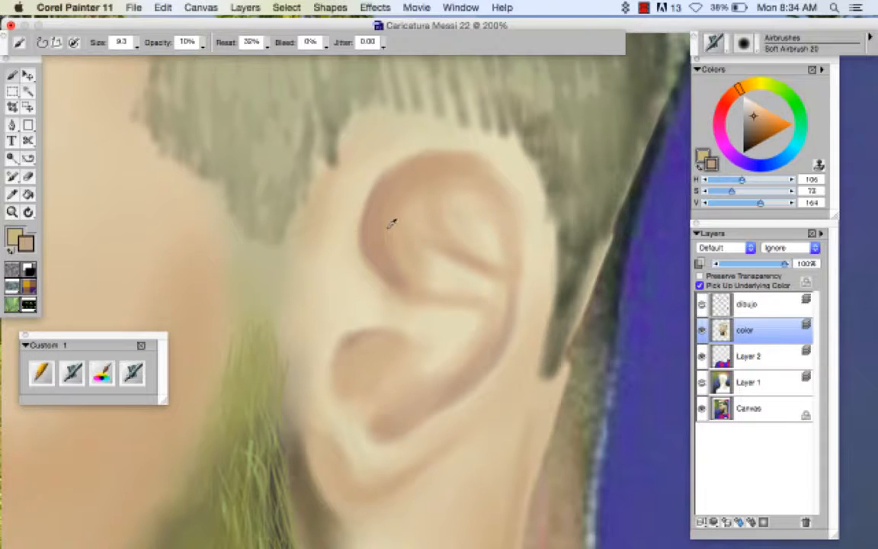
# - Compare the painted ear with the reference photo beneath by toggling the color layer's visibility, leaving it shown
pyautogui.keyDown('alt'); pyautogui.click(381, 223); pyautogui.keyUp('alt')
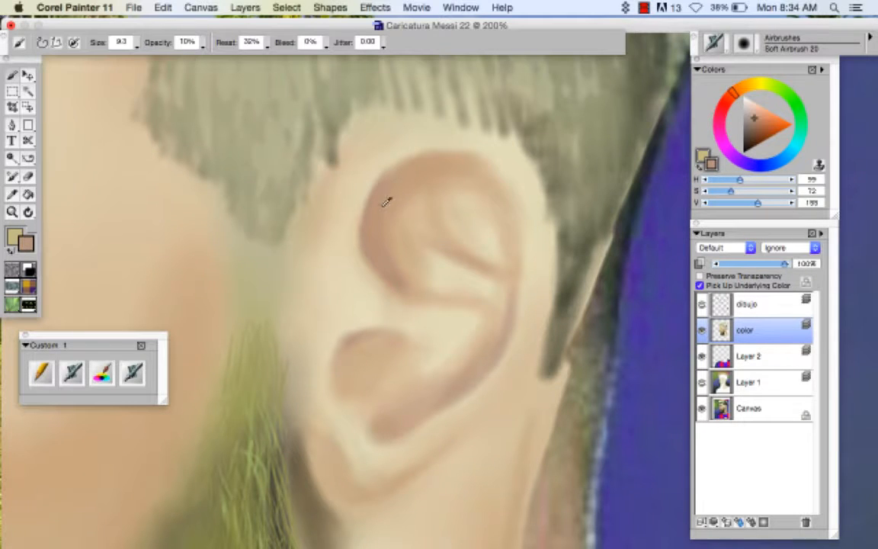
pyautogui.click(701, 330)
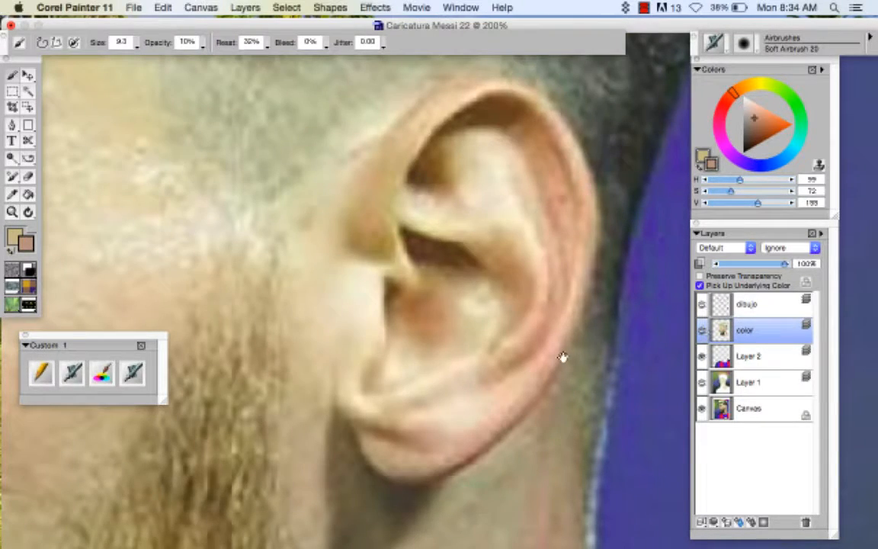
pyautogui.moveTo(562, 357)
pyautogui.mouseDown()
pyautogui.moveTo(492, 429)
pyautogui.moveTo(485, 425)
pyautogui.mouseUp()
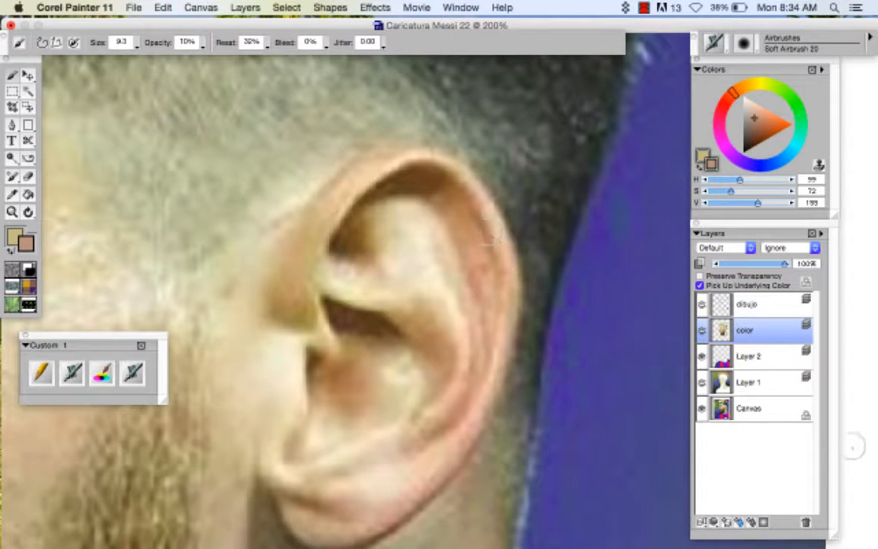
pyautogui.click(701, 331)
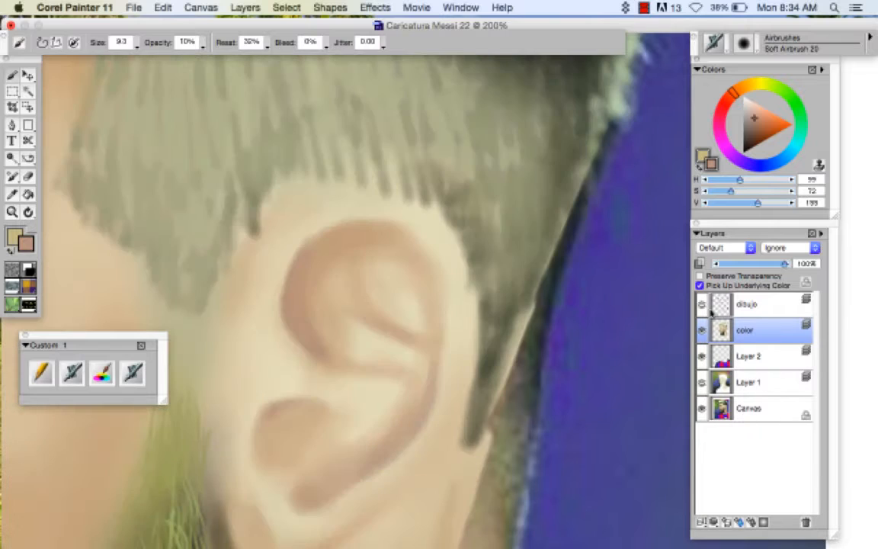
pyautogui.click(701, 330)
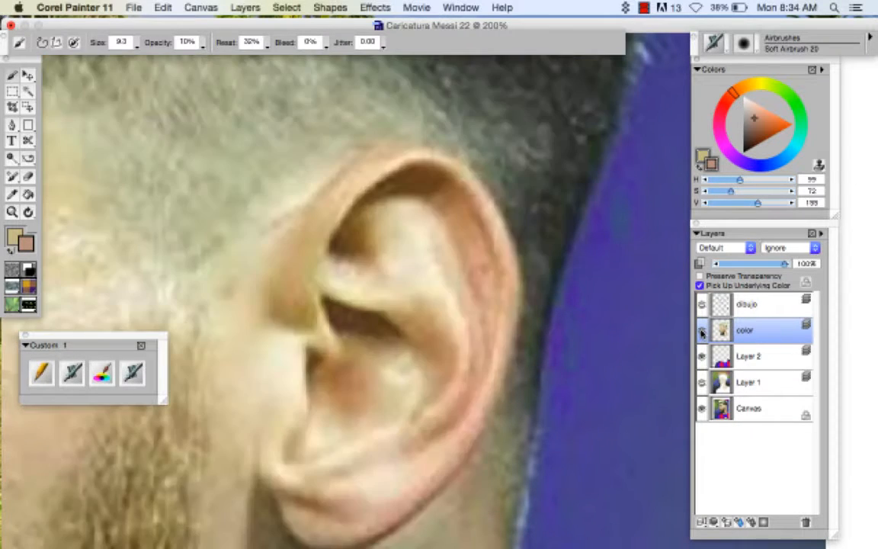
pyautogui.click(701, 330)
pyautogui.click(701, 329)
pyautogui.click(702, 332)
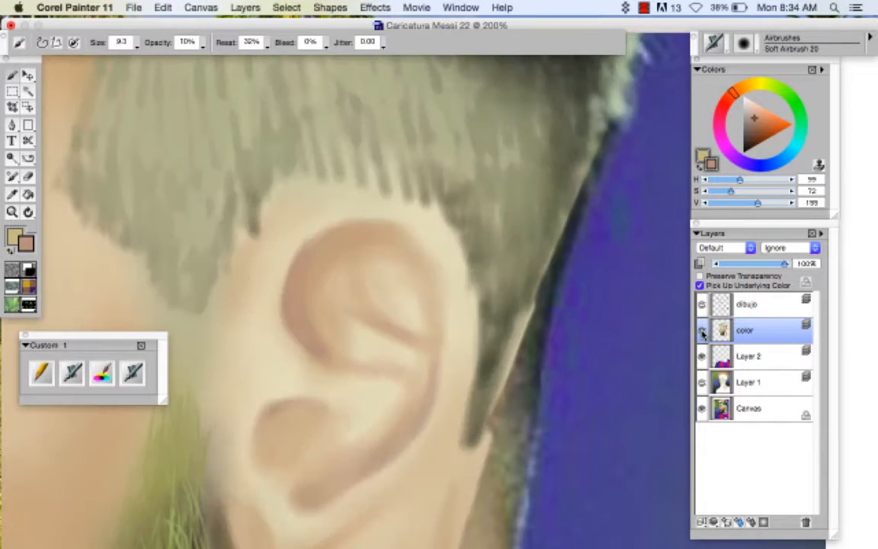
# - Sample the warm tan from the inner ear and shade the ear's front upper rim along the hairline
pyautogui.keyDown('alt'); pyautogui.click(355, 237); pyautogui.keyUp('alt')
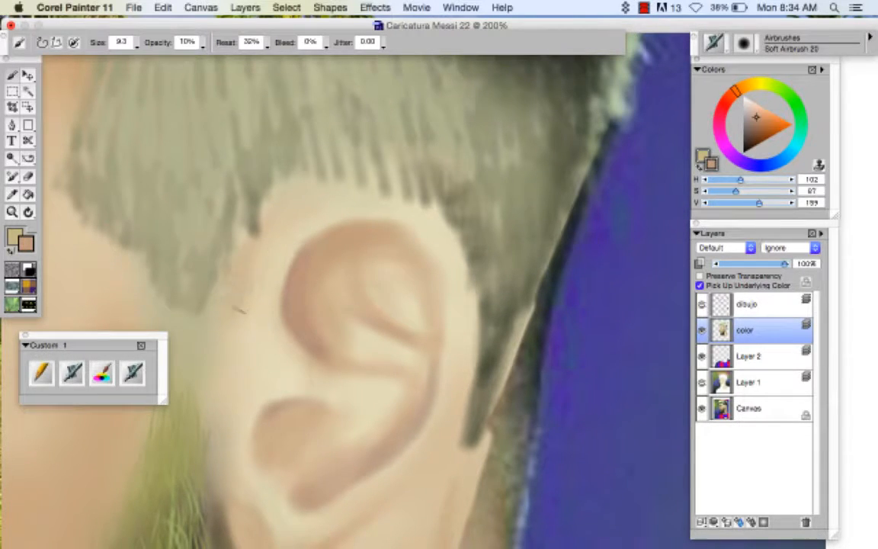
pyautogui.moveTo(234, 305)
pyautogui.mouseDown()
pyautogui.moveTo(286, 225)
pyautogui.moveTo(234, 315)
pyautogui.moveTo(275, 235)
pyautogui.moveTo(238, 304)
pyautogui.moveTo(315, 203)
pyautogui.mouseUp()
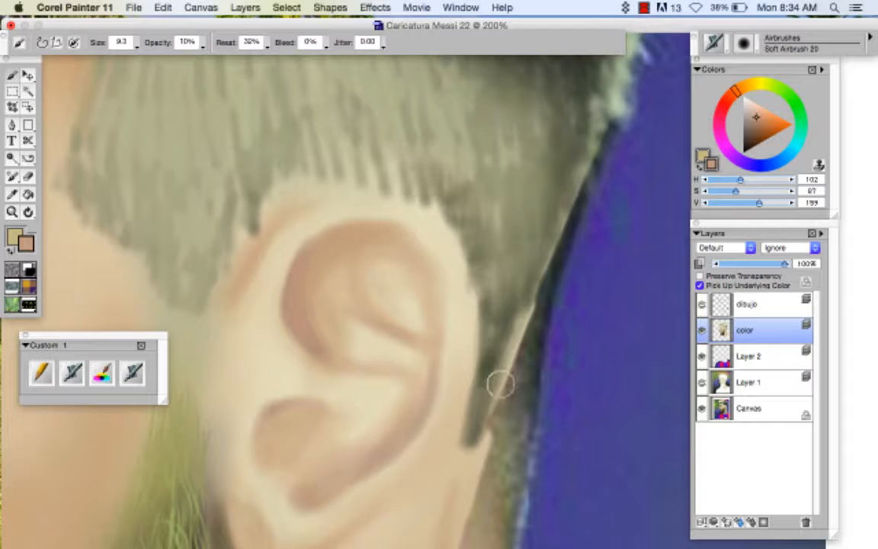
pyautogui.press('super+minus')
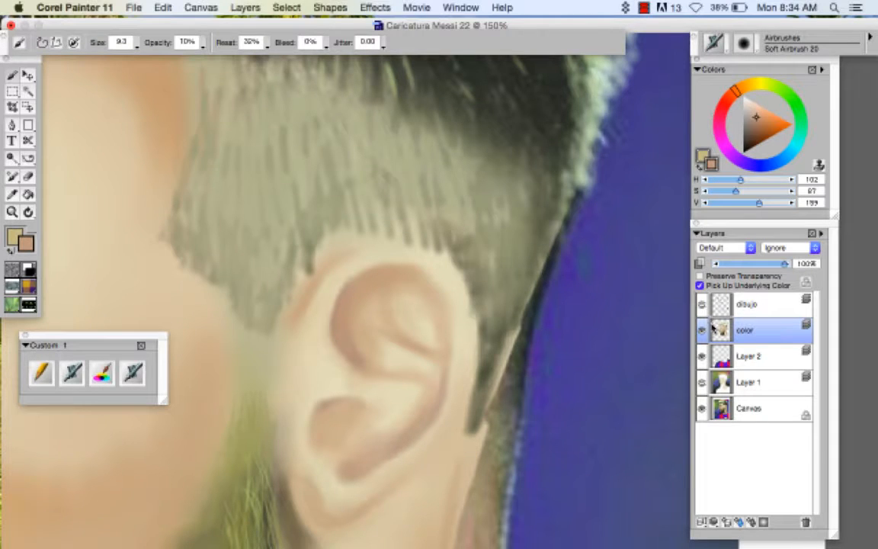
# - Check the ear against the reference photo, sample the pale skin tone and repaint the ear's upper and rear rim over the hair edge
pyautogui.click(702, 329)
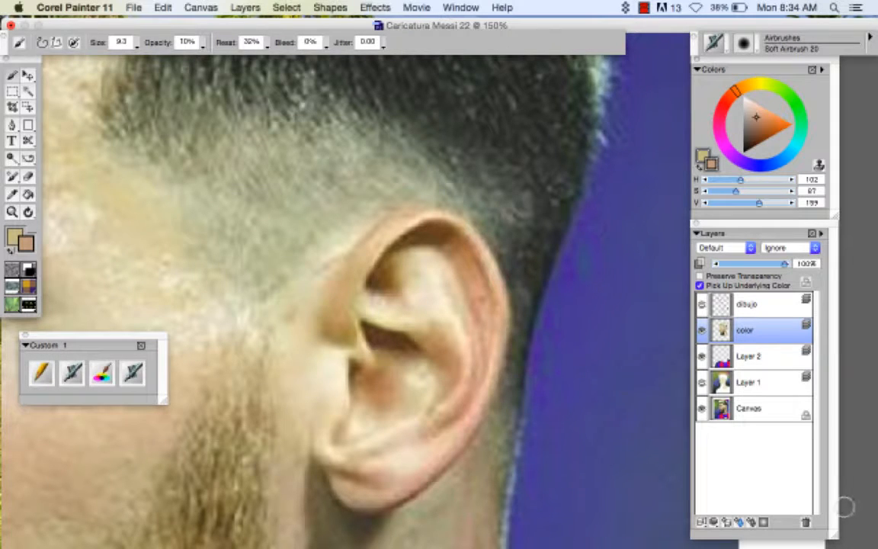
pyautogui.click(702, 330)
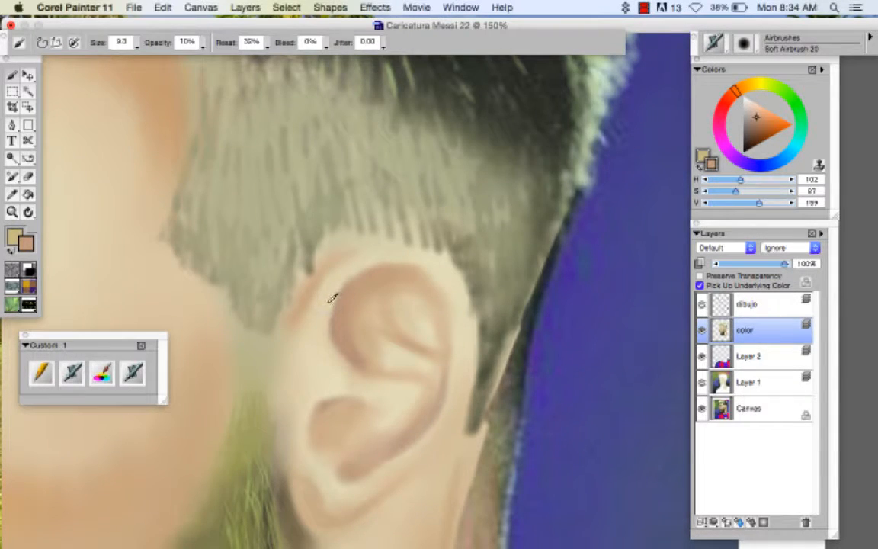
pyautogui.keyDown('alt'); pyautogui.click(333, 297); pyautogui.keyUp('alt')
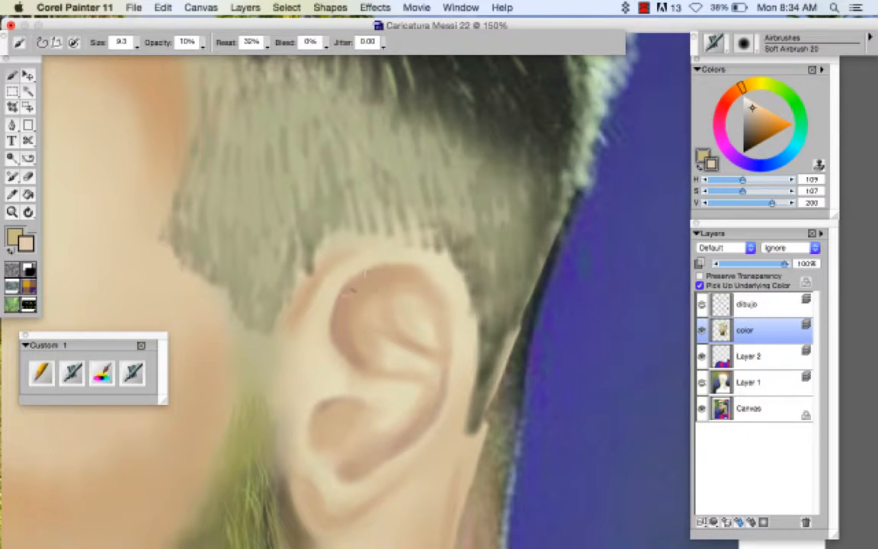
pyautogui.keyDown('alt'); pyautogui.click(408, 238); pyautogui.keyUp('alt')
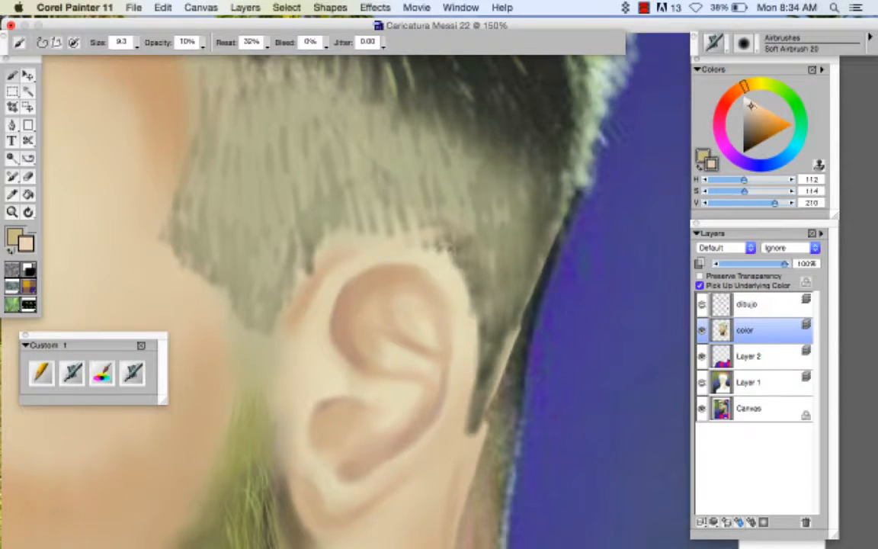
pyautogui.moveTo(439, 245)
pyautogui.mouseDown()
pyautogui.moveTo(407, 246)
pyautogui.moveTo(439, 249)
pyautogui.moveTo(441, 240)
pyautogui.moveTo(474, 299)
pyautogui.moveTo(482, 338)
pyautogui.mouseUp()
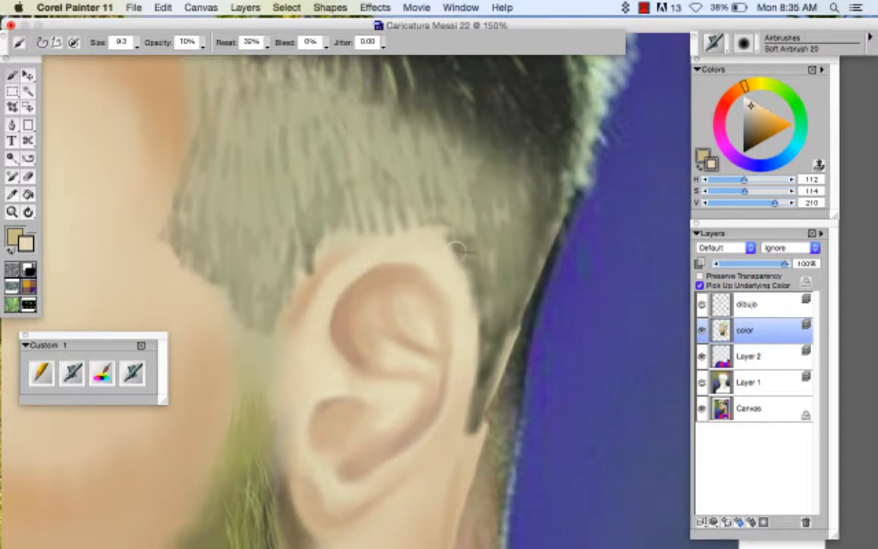
pyautogui.moveTo(456, 248); pyautogui.dragTo(473, 308)
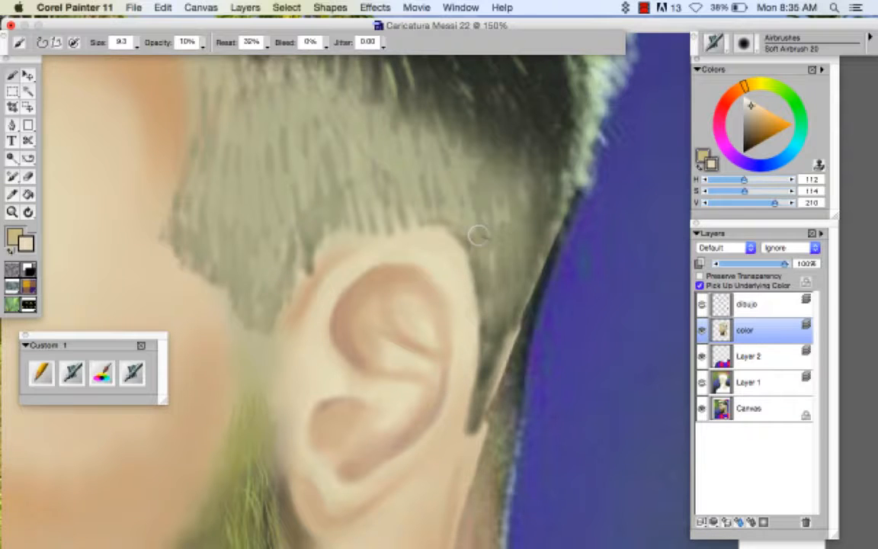
# - Shade the ear's inner upper fold, rear inner rim, lower hollow and front rim with warm tans sampled from the painted ear
pyautogui.keyDown('alt'); pyautogui.click(418, 280); pyautogui.keyUp('alt')
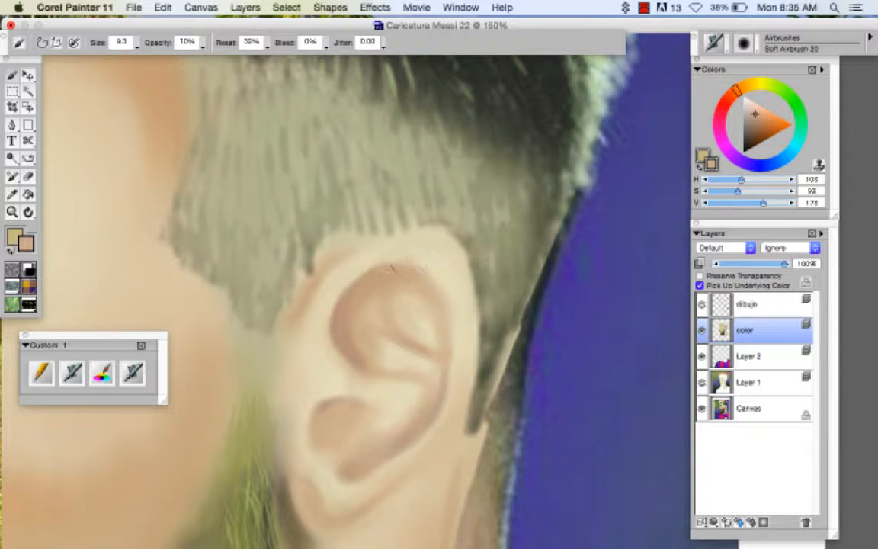
pyautogui.moveTo(393, 268)
pyautogui.mouseDown()
pyautogui.moveTo(449, 275)
pyautogui.moveTo(448, 287)
pyautogui.moveTo(397, 276)
pyautogui.mouseUp()
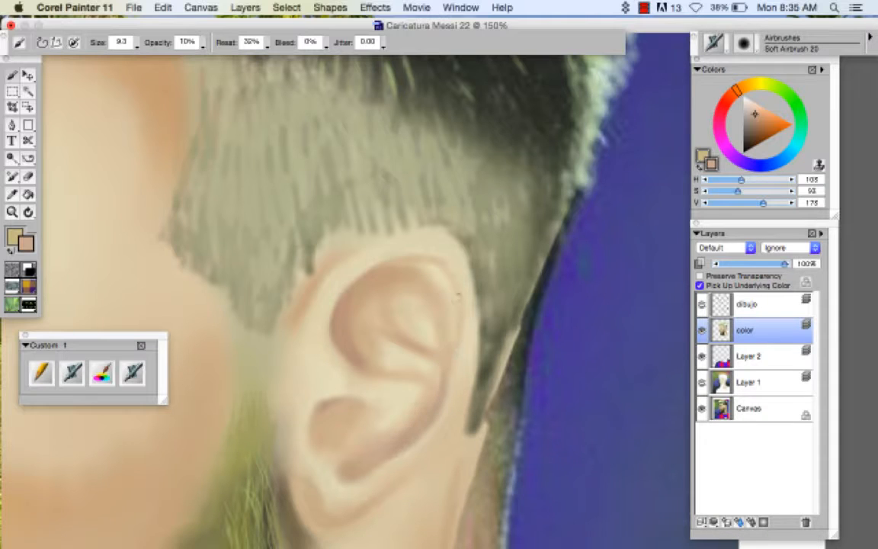
pyautogui.moveTo(446, 366); pyautogui.dragTo(424, 352)
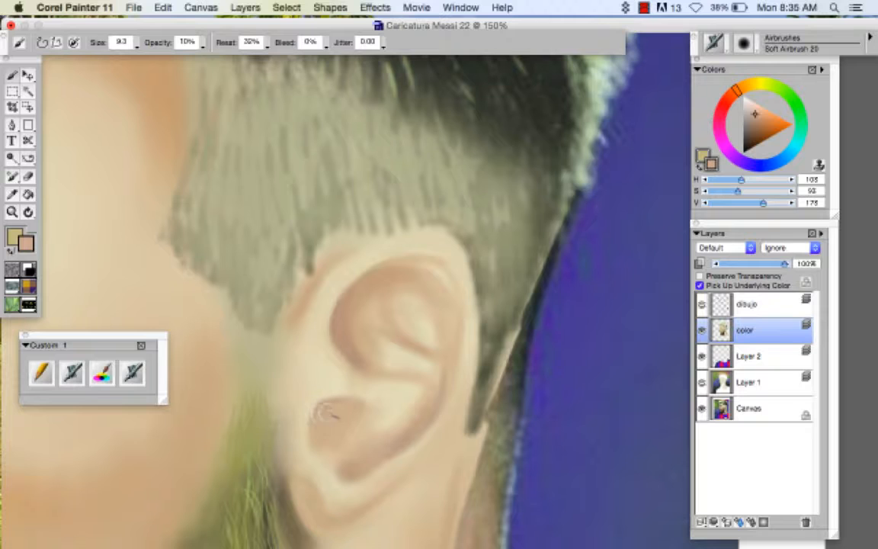
pyautogui.moveTo(323, 413); pyautogui.dragTo(378, 410)
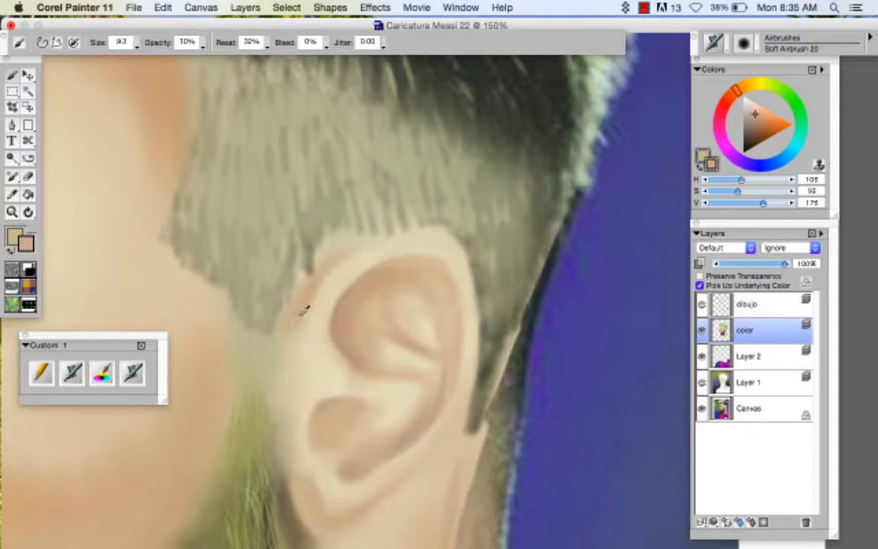
pyautogui.keyDown('alt'); pyautogui.click(300, 314); pyautogui.keyUp('alt')
pyautogui.moveTo(301, 298)
pyautogui.mouseDown()
pyautogui.moveTo(307, 267)
pyautogui.moveTo(276, 314)
pyautogui.moveTo(294, 307)
pyautogui.moveTo(309, 277)
pyautogui.mouseUp()
# - Sample the dark brown beside the earlobe and paint the shadow along the lobe's front and lower edge
pyautogui.moveTo(402, 386); pyautogui.dragTo(449, 254)
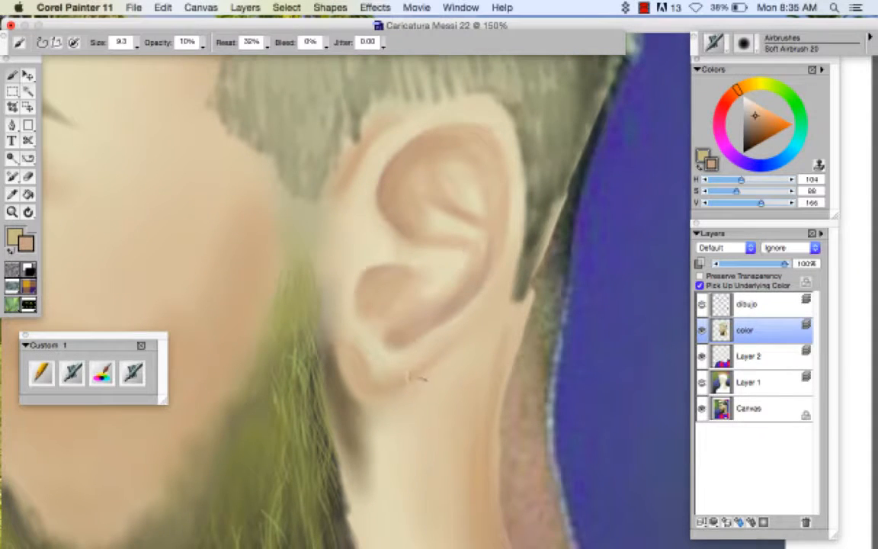
pyautogui.keyDown('alt'); pyautogui.click(417, 372); pyautogui.keyUp('alt')
pyautogui.keyDown('alt'); pyautogui.click(352, 394); pyautogui.keyUp('alt')
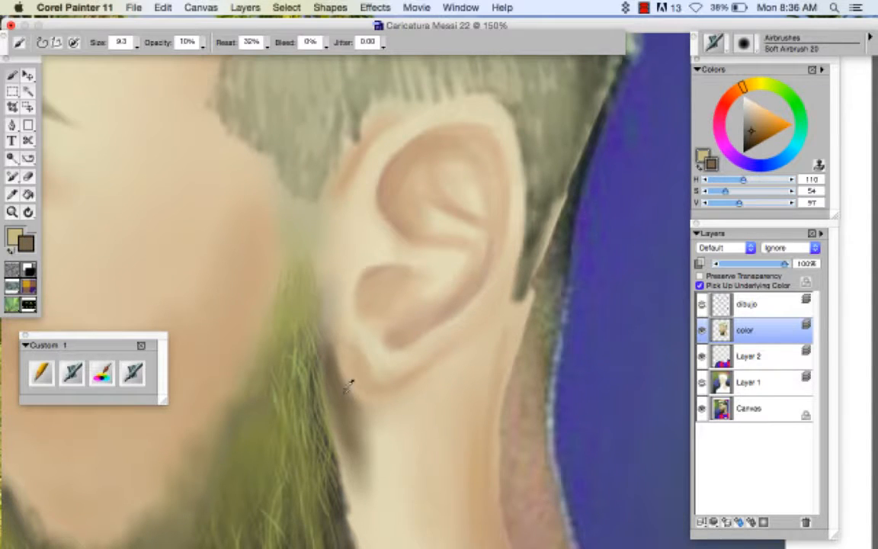
pyautogui.keyDown('alt'); pyautogui.click(346, 403); pyautogui.keyUp('alt')
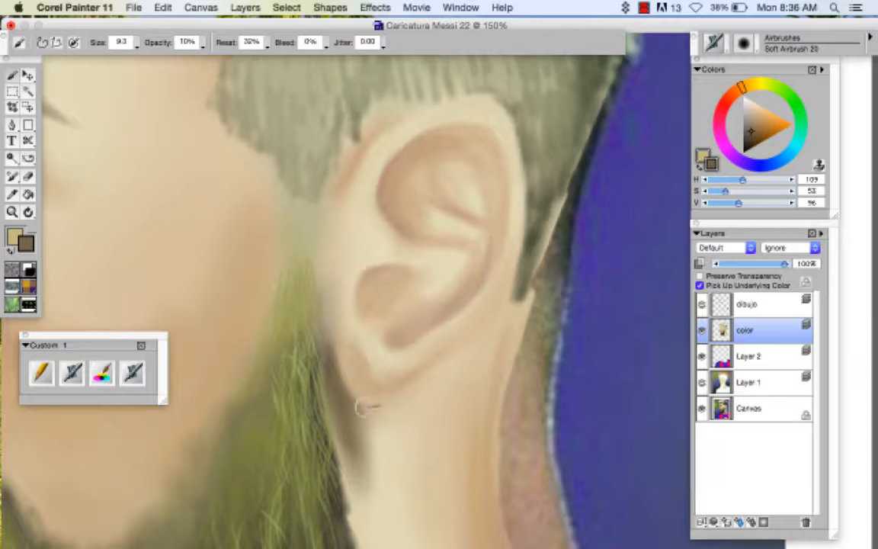
pyautogui.moveTo(341, 387); pyautogui.dragTo(373, 411)
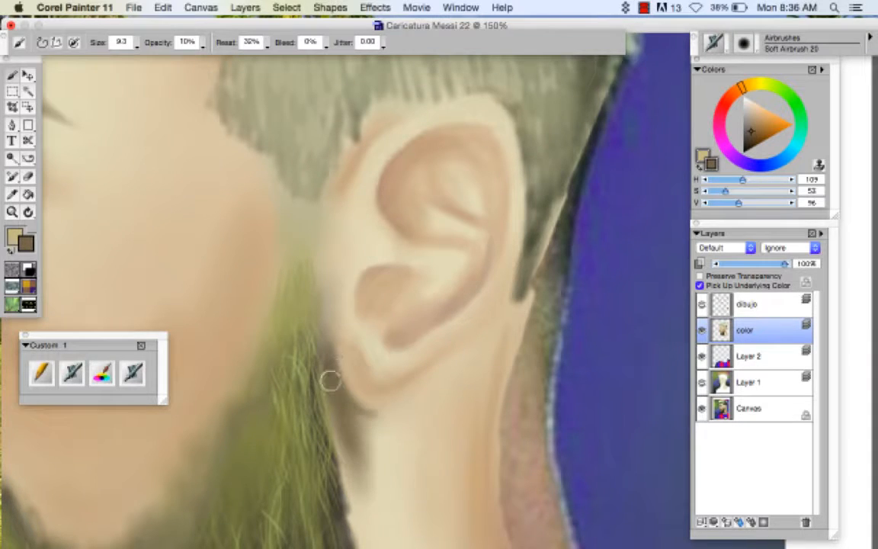
pyautogui.moveTo(330, 380)
pyautogui.mouseDown()
pyautogui.moveTo(364, 416)
pyautogui.moveTo(349, 423)
pyautogui.moveTo(324, 356)
pyautogui.moveTo(328, 420)
pyautogui.moveTo(315, 384)
pyautogui.moveTo(333, 426)
pyautogui.moveTo(318, 419)
pyautogui.moveTo(342, 458)
pyautogui.moveTo(325, 458)
pyautogui.moveTo(335, 478)
pyautogui.moveTo(314, 358)
pyautogui.moveTo(311, 419)
pyautogui.moveTo(326, 393)
pyautogui.moveTo(324, 444)
pyautogui.moveTo(333, 422)
pyautogui.moveTo(337, 441)
pyautogui.moveTo(335, 485)
pyautogui.moveTo(346, 454)
pyautogui.moveTo(344, 500)
pyautogui.moveTo(333, 414)
pyautogui.moveTo(329, 456)
pyautogui.moveTo(349, 500)
pyautogui.moveTo(336, 500)
pyautogui.moveTo(342, 530)
pyautogui.moveTo(319, 378)
pyautogui.moveTo(349, 405)
pyautogui.mouseUp()
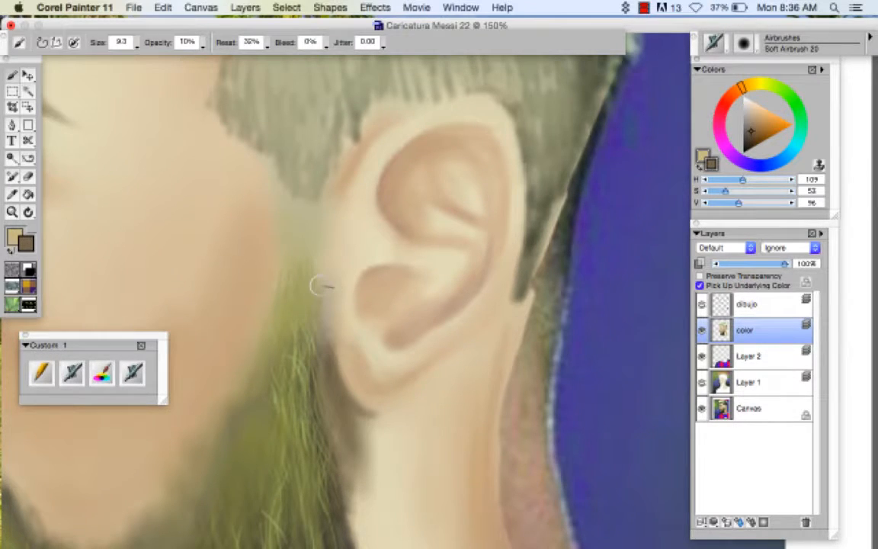
# - Sample a darker brown from the beard edge and deepen the shadow beneath the earlobe with a smaller airbrush
pyautogui.keyDown('alt'); pyautogui.click(333, 488); pyautogui.keyUp('alt')
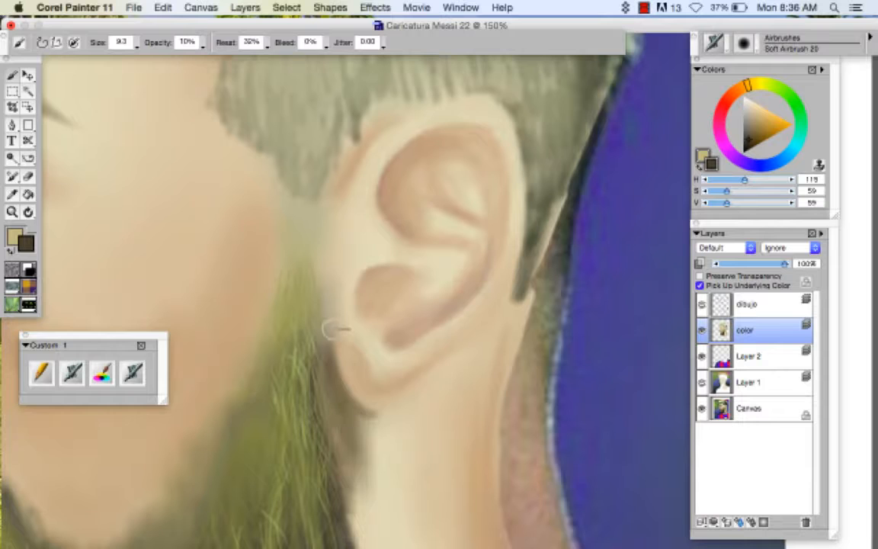
pyautogui.moveTo(340, 379)
pyautogui.keyDown('alt'); pyautogui.keyDown('super'); pyautogui.mouseDown()
pyautogui.moveTo(352, 401)
pyautogui.moveTo(333, 354)
pyautogui.moveTo(359, 405)
pyautogui.moveTo(325, 348)
pyautogui.moveTo(360, 407)
pyautogui.moveTo(338, 375)
pyautogui.moveTo(371, 406)
pyautogui.moveTo(335, 366)
pyautogui.moveTo(373, 404)
pyautogui.moveTo(337, 341)
pyautogui.moveTo(332, 371)
pyautogui.mouseUp(); pyautogui.keyUp('super'); pyautogui.keyUp('alt')
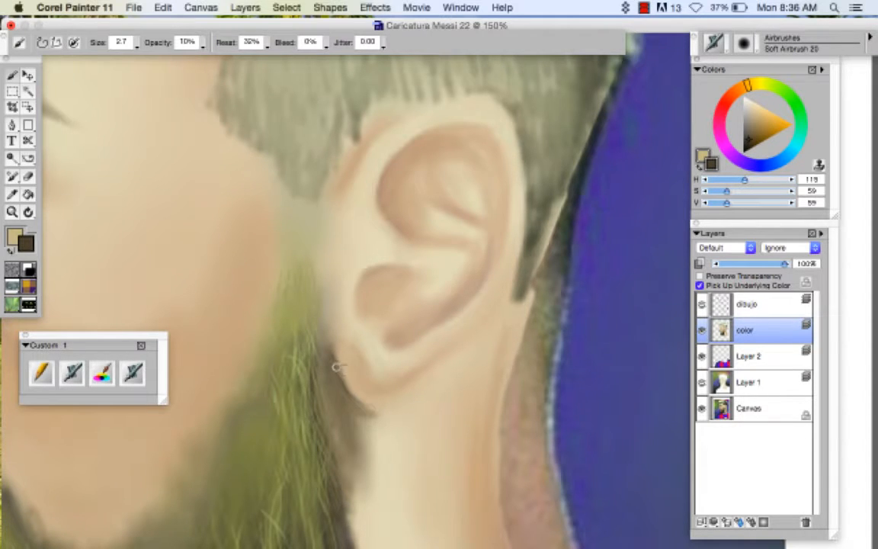
pyautogui.rightClick(337, 375)
pyautogui.click(331, 370)
pyautogui.press(']')
pyautogui.moveTo(333, 363)
pyautogui.mouseDown()
pyautogui.moveTo(356, 403)
pyautogui.moveTo(324, 357)
pyautogui.moveTo(334, 392)
pyautogui.moveTo(351, 406)
pyautogui.moveTo(330, 370)
pyautogui.moveTo(319, 368)
pyautogui.moveTo(327, 388)
pyautogui.moveTo(317, 362)
pyautogui.moveTo(321, 389)
pyautogui.mouseUp()
pyautogui.moveTo(371, 410)
pyautogui.mouseDown()
pyautogui.moveTo(350, 397)
pyautogui.moveTo(384, 407)
pyautogui.moveTo(468, 329)
pyautogui.mouseUp()
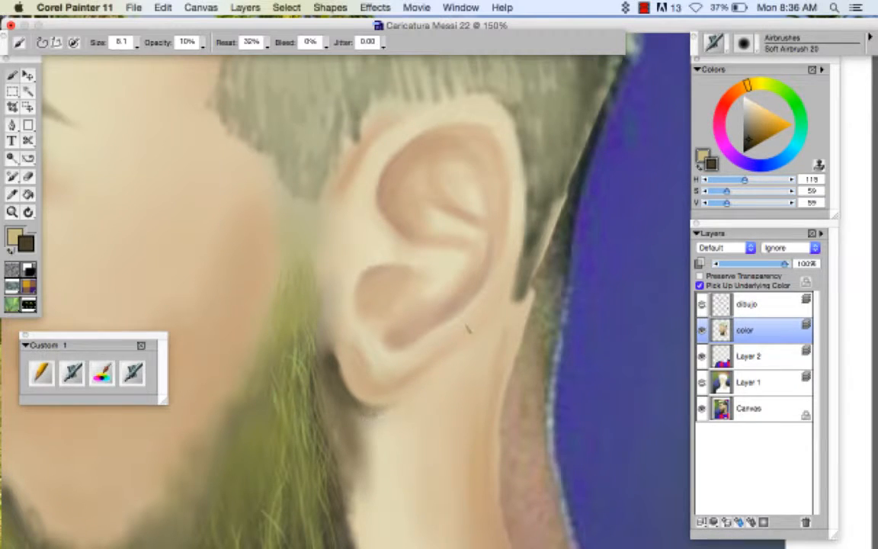
# - Sample the inner ear's reddish tan and paint the notch and front edge of the lower hollow, following the reference photo beneath the color layer
pyautogui.keyDown('alt'); pyautogui.click(390, 192); pyautogui.keyUp('alt')
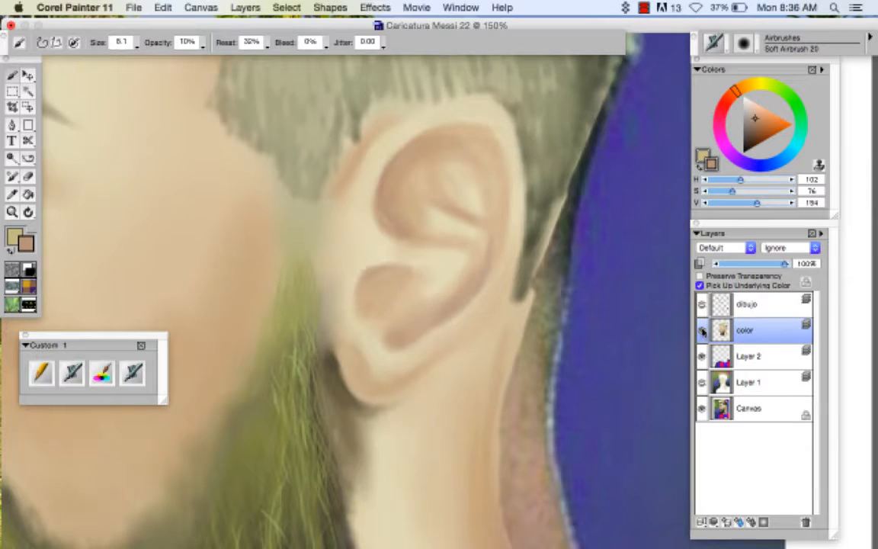
pyautogui.click(702, 331)
pyautogui.click(702, 331)
pyautogui.click(702, 331)
pyautogui.click(702, 331)
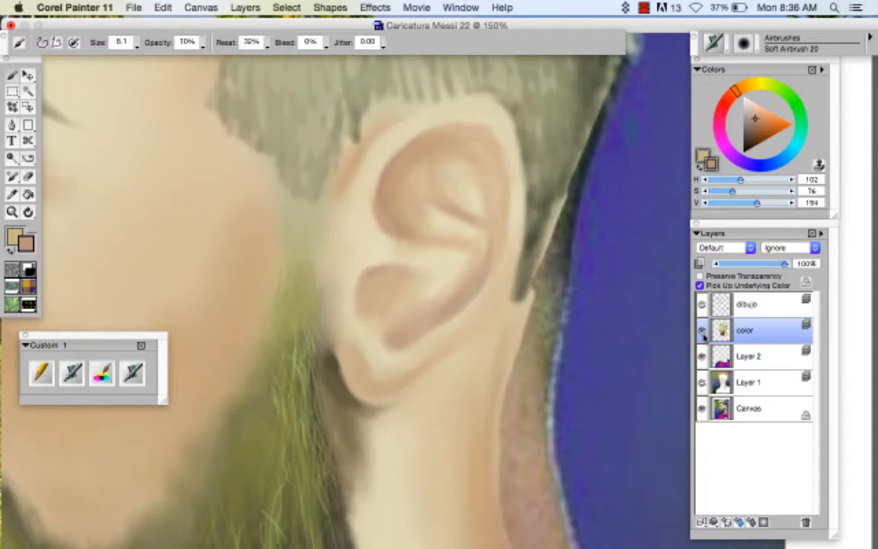
pyautogui.click(701, 330)
pyautogui.click(701, 330)
pyautogui.moveTo(380, 261)
pyautogui.mouseDown()
pyautogui.moveTo(373, 235)
pyautogui.moveTo(404, 268)
pyautogui.moveTo(380, 250)
pyautogui.mouseUp()
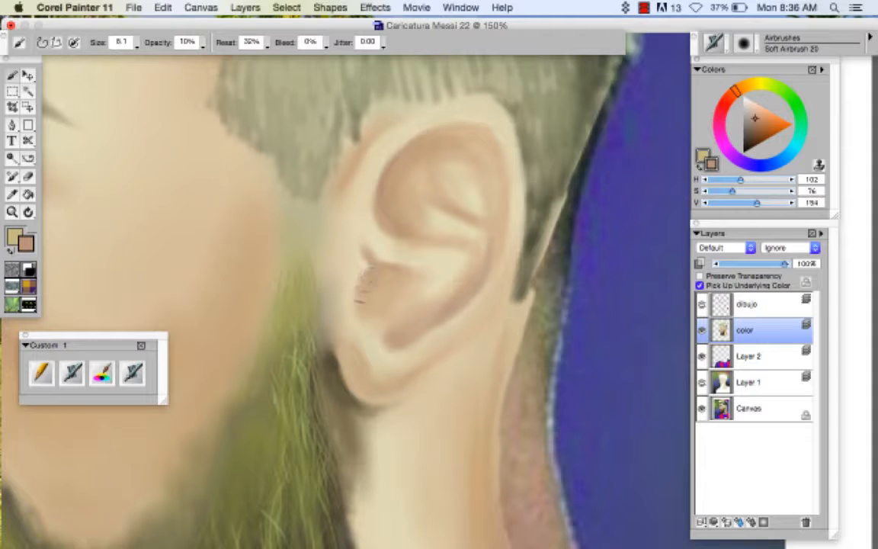
pyautogui.click(702, 330)
pyautogui.click(701, 330)
pyautogui.click(702, 330)
pyautogui.click(701, 330)
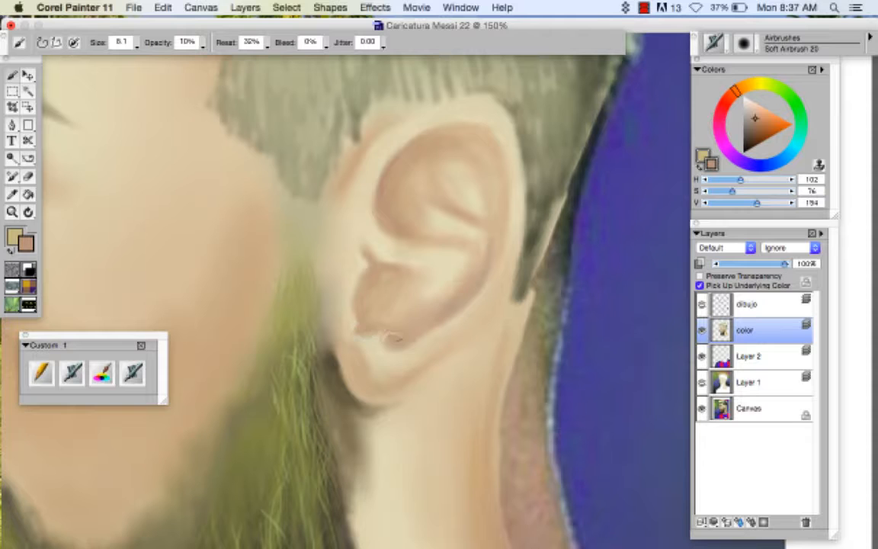
# - Compare the reshaped lower ear hollow with the reference photo by toggling the color layer's visibility, leaving it shown
pyautogui.click(701, 330)
pyautogui.click(701, 331)
pyautogui.click(701, 331)
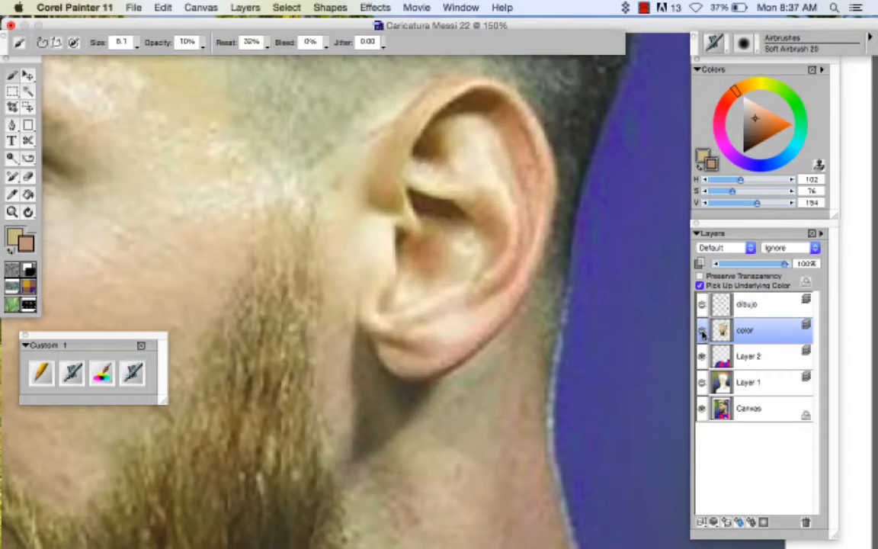
pyautogui.click(701, 330)
pyautogui.click(701, 331)
pyautogui.click(701, 331)
# - Refine the front rim above the ear's notch with sampled light and tan skin tones, and save the painting
pyautogui.keyDown('alt'); pyautogui.click(338, 219); pyautogui.keyUp('alt')
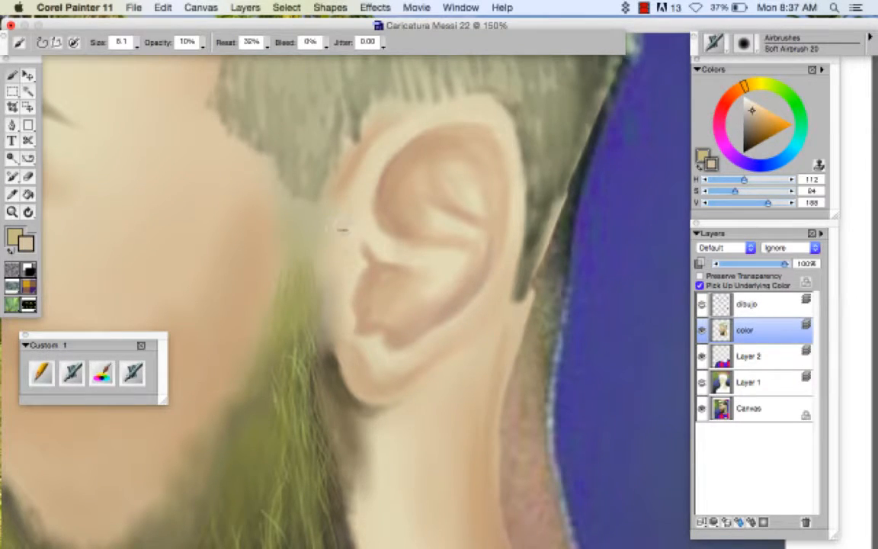
pyautogui.moveTo(342, 228); pyautogui.dragTo(352, 184)
pyautogui.keyDown('alt'); pyautogui.click(348, 173); pyautogui.keyUp('alt')
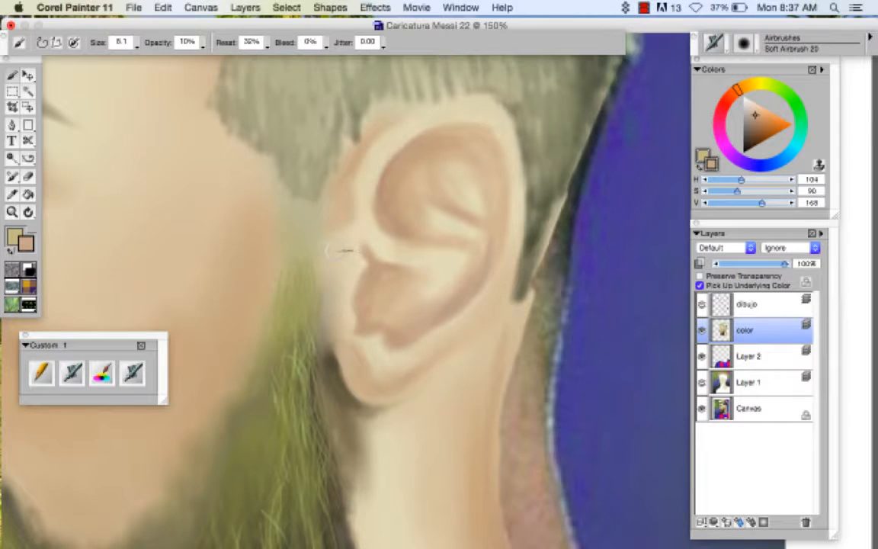
pyautogui.press('super+s')
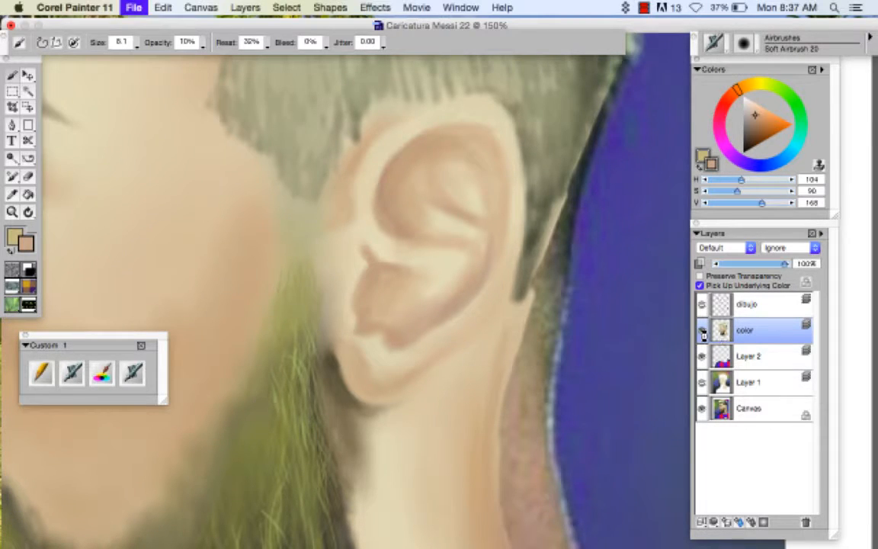
# - Compare the refined front rim and whole ear with the reference photo by toggling the color layer, leaving it shown
pyautogui.click(702, 333)
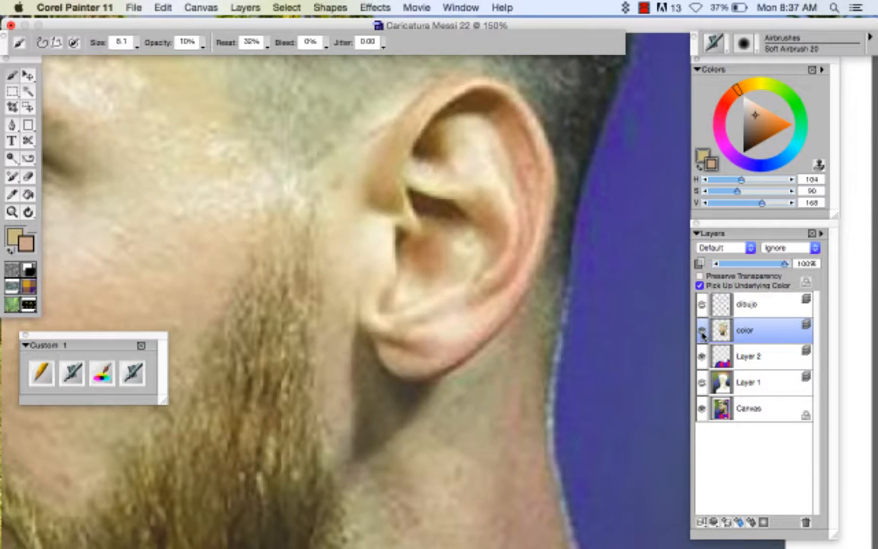
pyautogui.click(702, 333)
pyautogui.click(702, 333)
pyautogui.click(701, 331)
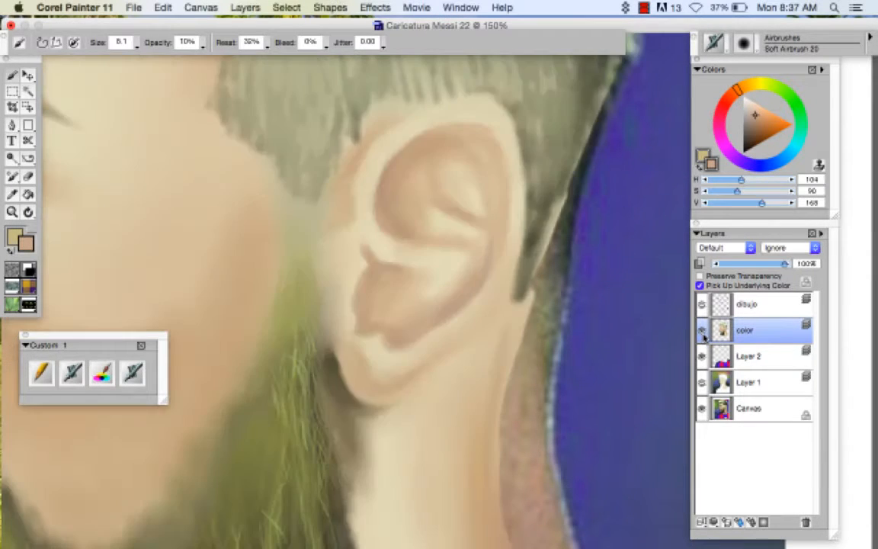
pyautogui.click(702, 331)
pyautogui.click(701, 331)
pyautogui.click(702, 330)
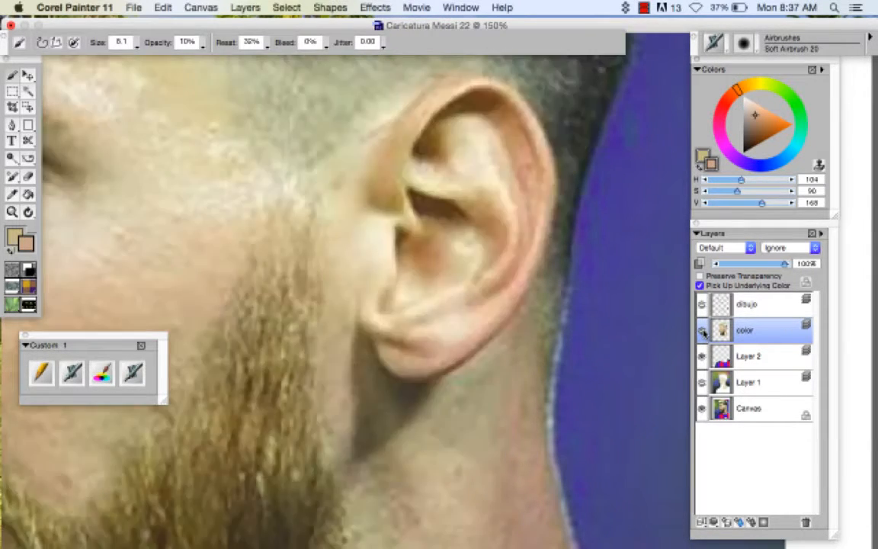
pyautogui.click(702, 331)
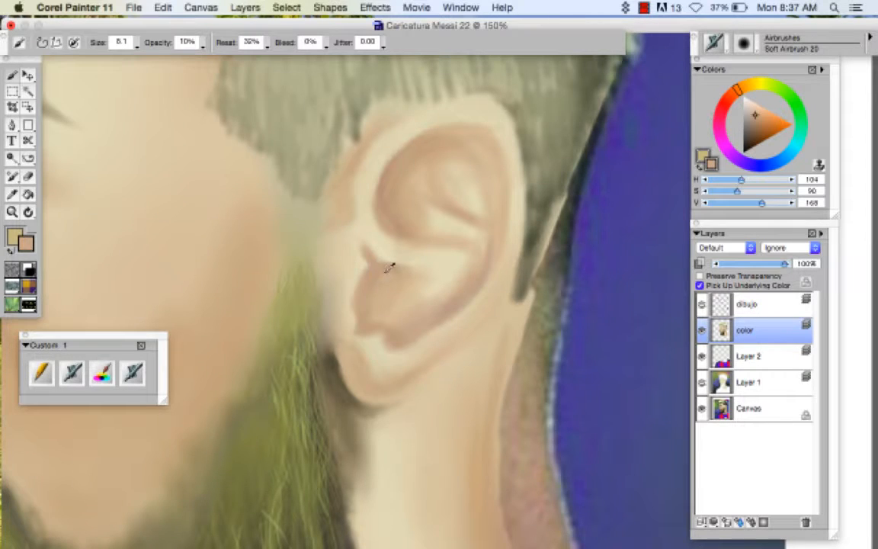
# - Deepen the shading in the ear's hollows and inner upper rim with sampled tan, and sample the pale rim tone for the highlights
pyautogui.keyDown('alt'); pyautogui.click(383, 272); pyautogui.keyUp('alt')
pyautogui.moveTo(382, 270)
pyautogui.mouseDown()
pyautogui.moveTo(376, 247)
pyautogui.moveTo(382, 270)
pyautogui.mouseUp()
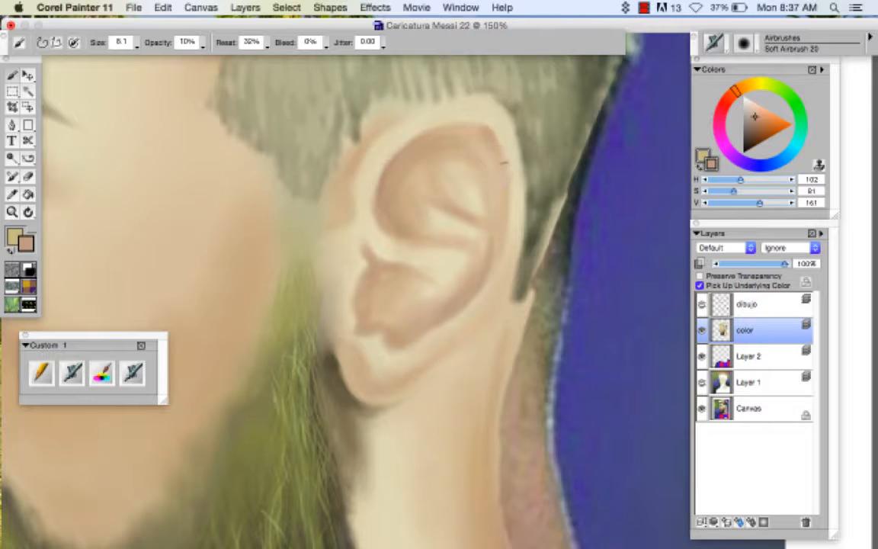
pyautogui.moveTo(488, 142)
pyautogui.mouseDown()
pyautogui.moveTo(445, 137)
pyautogui.moveTo(477, 141)
pyautogui.moveTo(394, 169)
pyautogui.moveTo(472, 135)
pyautogui.moveTo(384, 215)
pyautogui.mouseUp()
pyautogui.keyDown('alt'); pyautogui.click(491, 111); pyautogui.keyUp('alt')
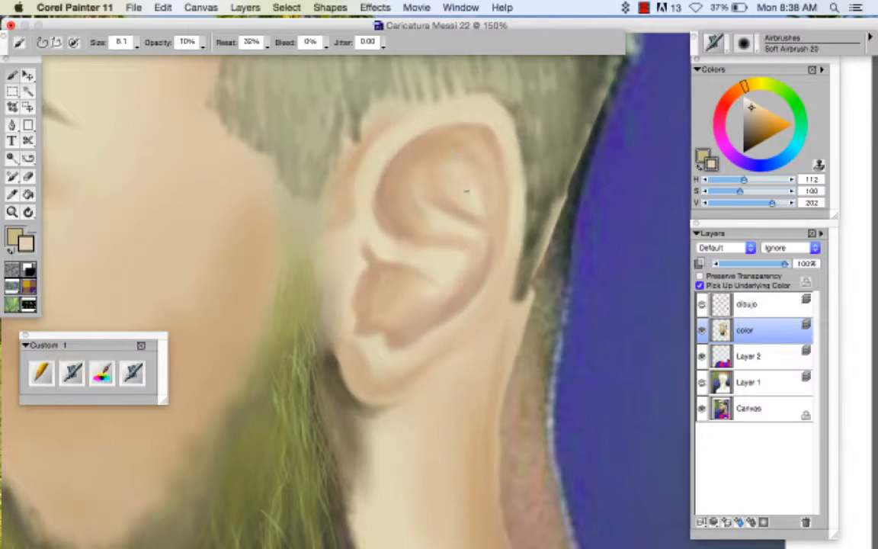
# - Compare the ear's inner folds and highlights with the reference photo by toggling the color layer's visibility, leaving it shown
pyautogui.click(702, 330)
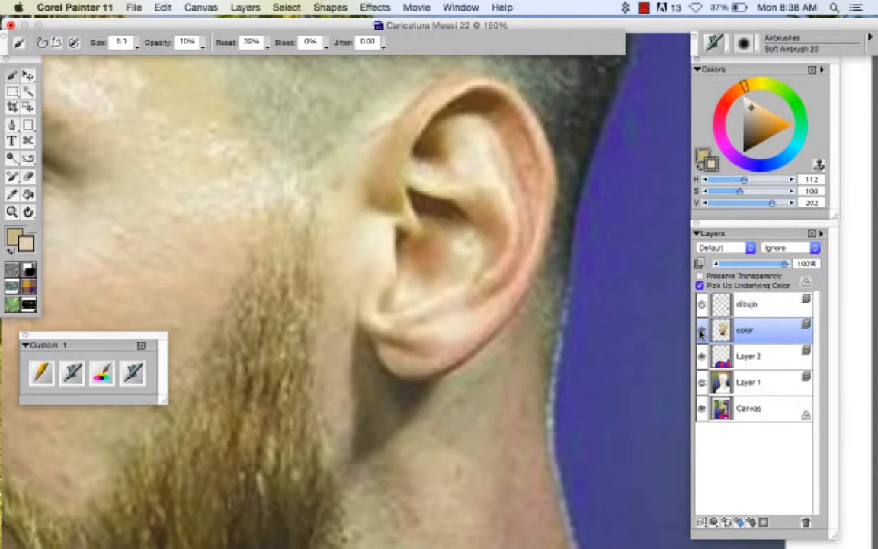
pyautogui.click(701, 330)
pyautogui.click(702, 330)
pyautogui.click(702, 330)
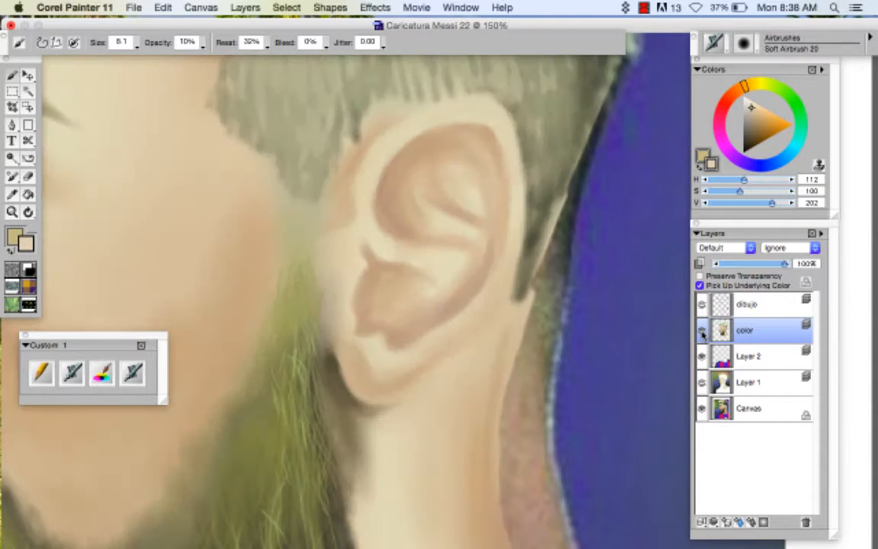
pyautogui.click(702, 332)
pyautogui.click(702, 332)
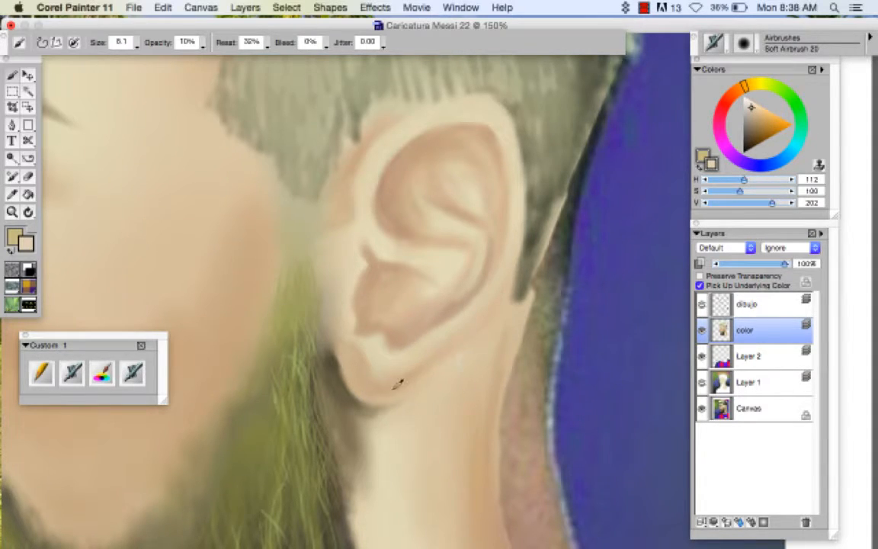
# - Refine the earlobe's lower and rear edge with sampled tan and pale skin tones, reducing the airbrush size to 4.3
pyautogui.keyDown('alt'); pyautogui.click(392, 388); pyautogui.keyUp('alt')
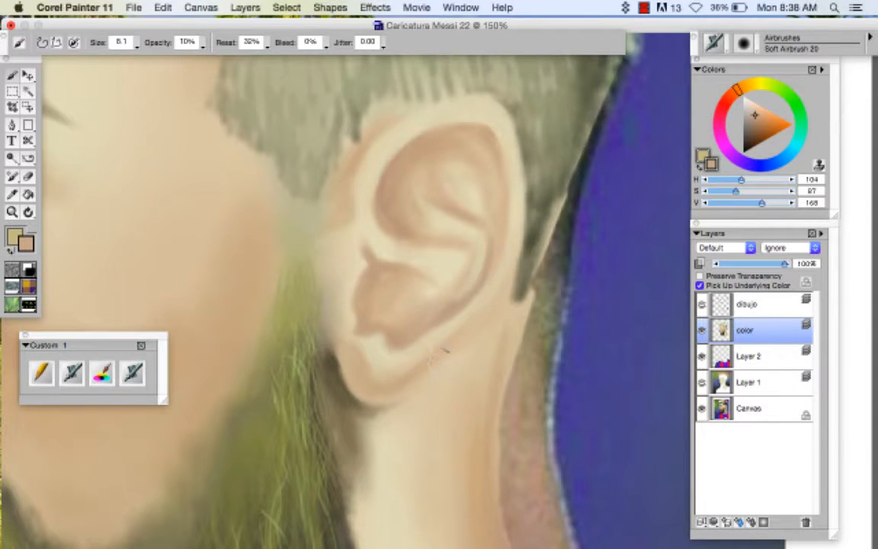
pyautogui.keyDown('alt'); pyautogui.click(446, 248); pyautogui.keyUp('alt')
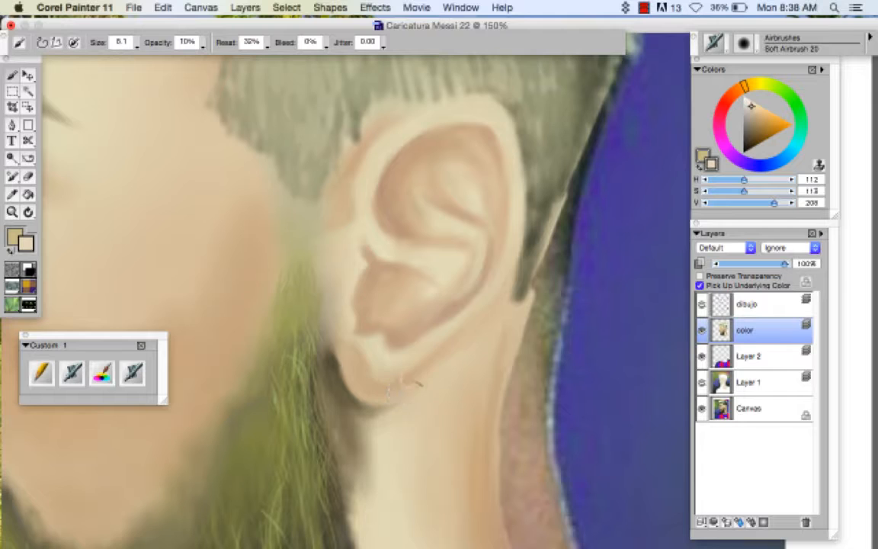
pyautogui.press('[')
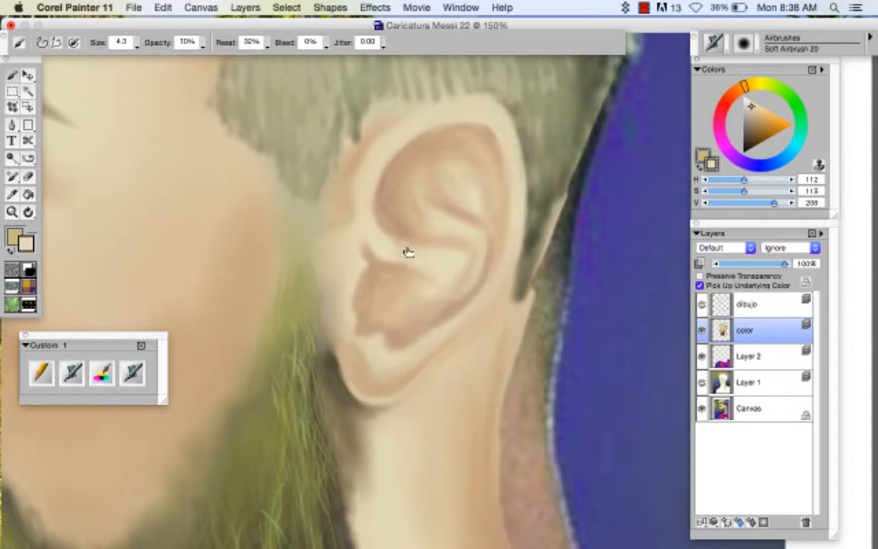
# - Deepen the notch and edges of the ear's lower hollow with a darker reddish brown, enlarging the airbrush to 7.5
pyautogui.moveTo(304, 216); pyautogui.dragTo(281, 356)
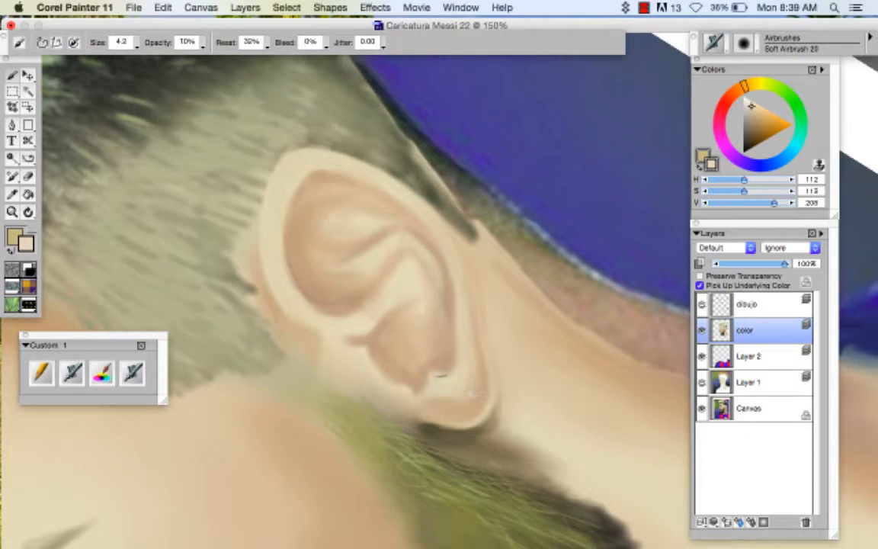
pyautogui.keyDown('alt'); pyautogui.click(450, 361); pyautogui.keyUp('alt')
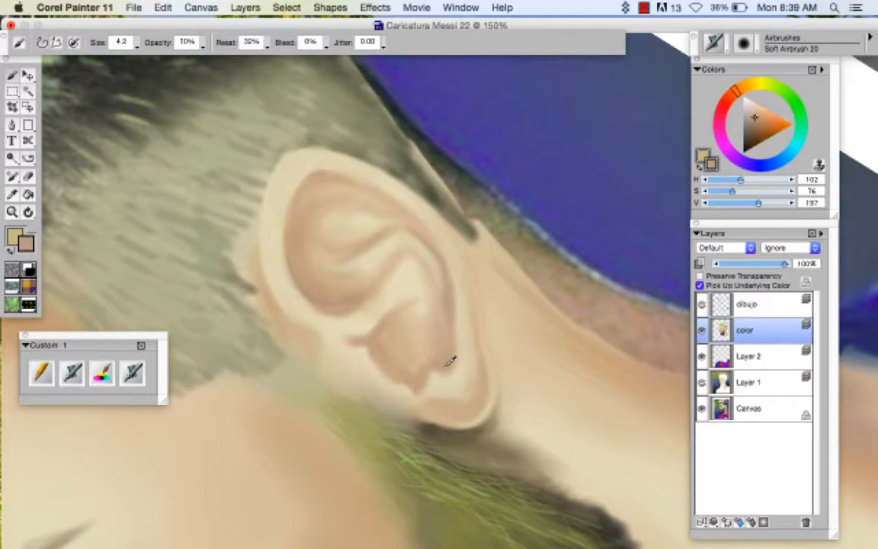
pyautogui.click(759, 126)
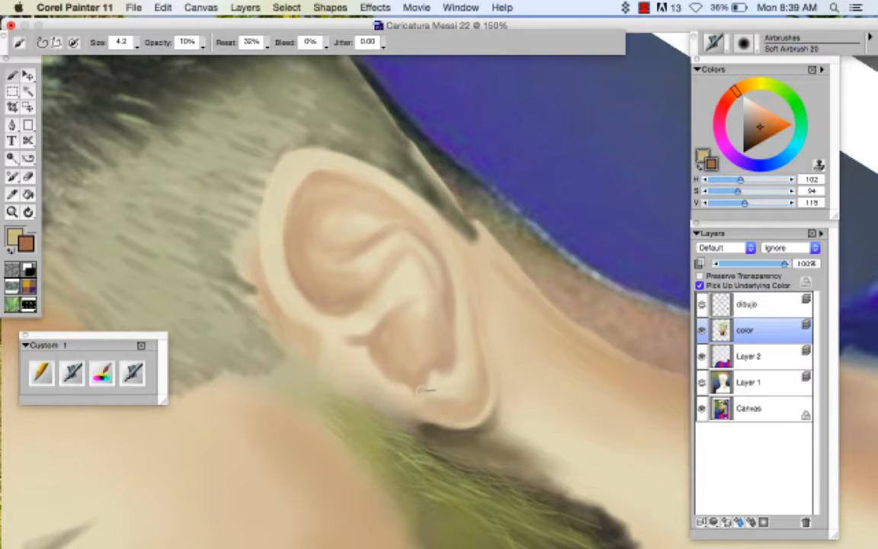
pyautogui.moveTo(421, 390)
pyautogui.mouseDown()
pyautogui.moveTo(434, 386)
pyautogui.moveTo(429, 377)
pyautogui.moveTo(421, 392)
pyautogui.mouseUp()
pyautogui.press(']')
pyautogui.moveTo(419, 384); pyautogui.dragTo(419, 386)
pyautogui.moveTo(341, 305); pyautogui.dragTo(375, 288)
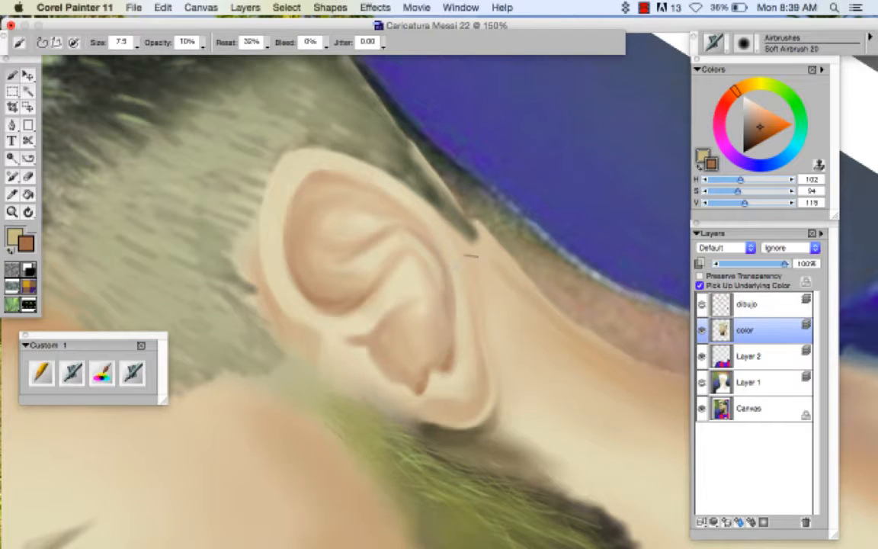
# - Save the painting and reset the canvas rotation to upright at 50% zoom
pyautogui.keyDown('alt'); pyautogui.keyDown('super'); pyautogui.click(499, 412); pyautogui.keyUp('super'); pyautogui.keyUp('alt')
pyautogui.keyDown('alt'); pyautogui.keyDown('super'); pyautogui.click(499, 411); pyautogui.keyUp('super'); pyautogui.keyUp('alt')
pyautogui.keyDown('alt'); pyautogui.keyDown('super'); pyautogui.click(499, 410); pyautogui.keyUp('super'); pyautogui.keyUp('alt')
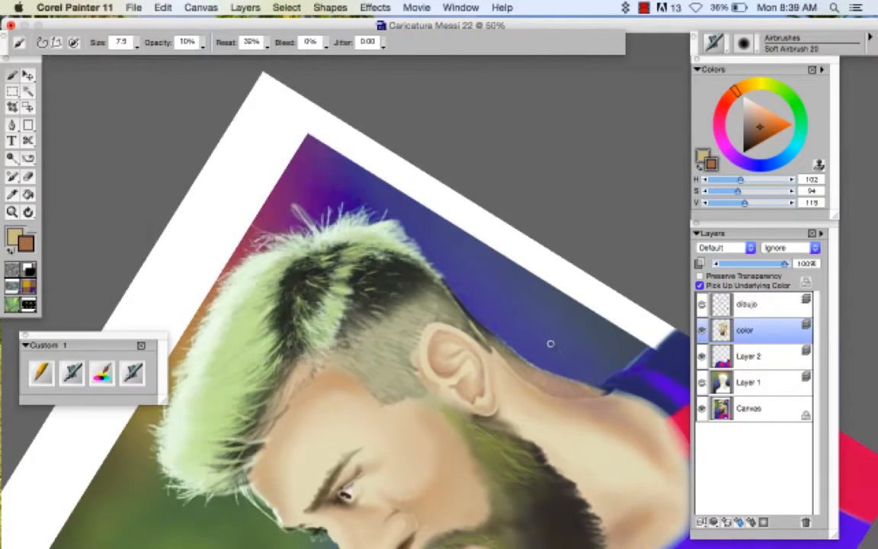
pyautogui.press('super+s')
pyautogui.keyDown('alt'); pyautogui.click(564, 357); pyautogui.keyUp('alt')
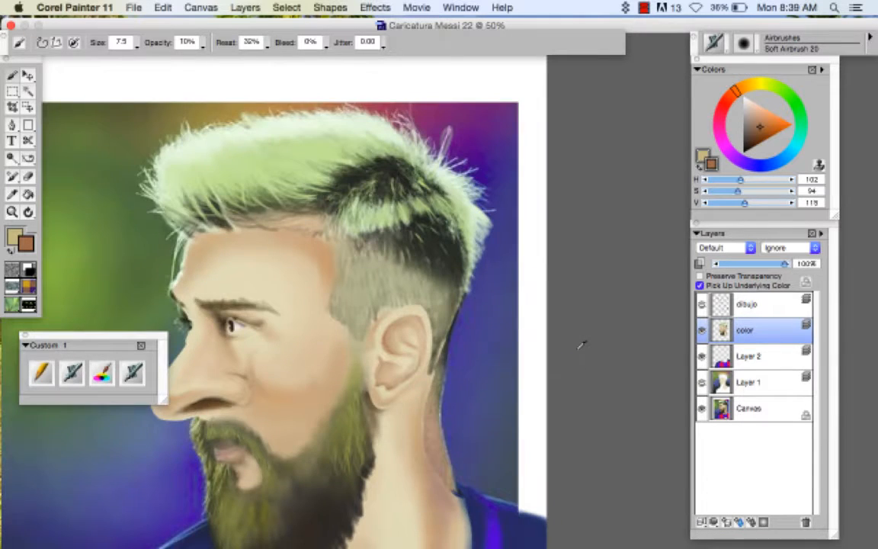
# - Compare the painted head with the reference photo by repeatedly toggling the color layer's visibility, leaving it shown
pyautogui.moveTo(477, 402); pyautogui.dragTo(593, 309)
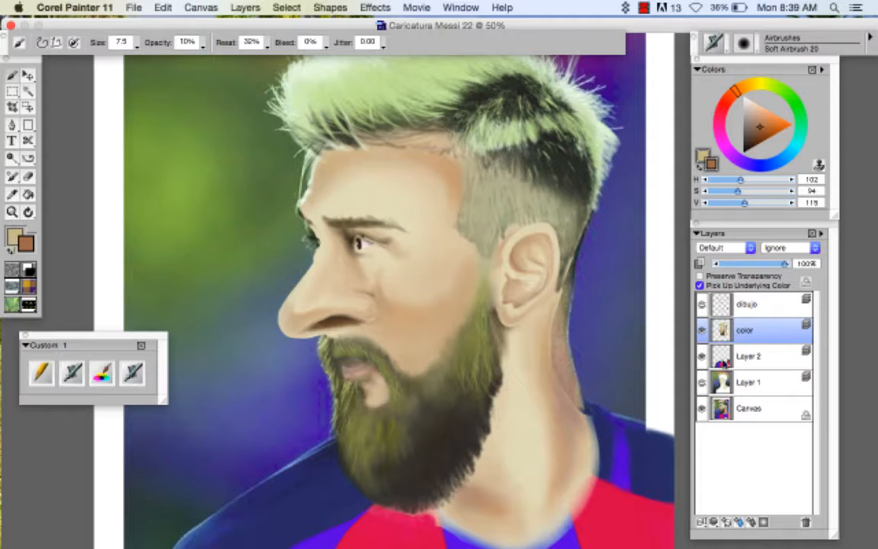
pyautogui.click(702, 331)
pyautogui.click(701, 331)
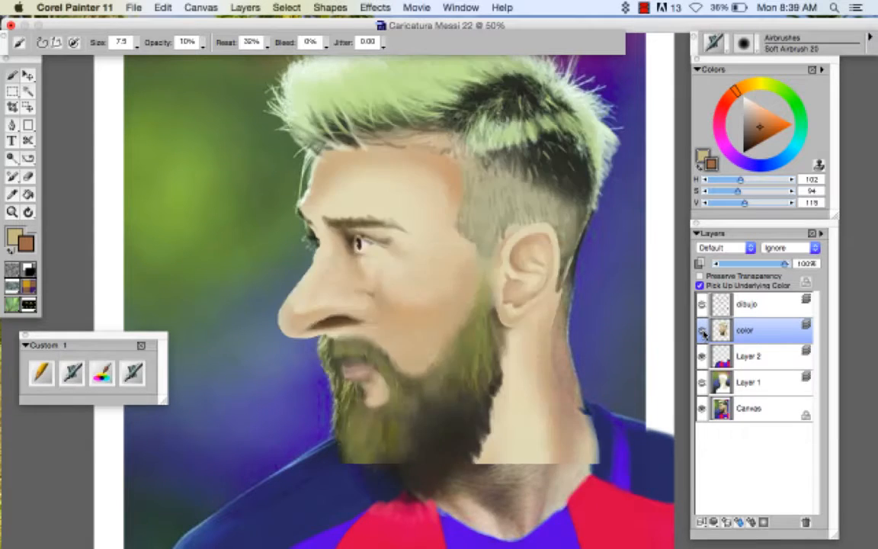
pyautogui.click(702, 331)
pyautogui.click(702, 331)
pyautogui.click(701, 330)
pyautogui.click(701, 331)
pyautogui.click(702, 331)
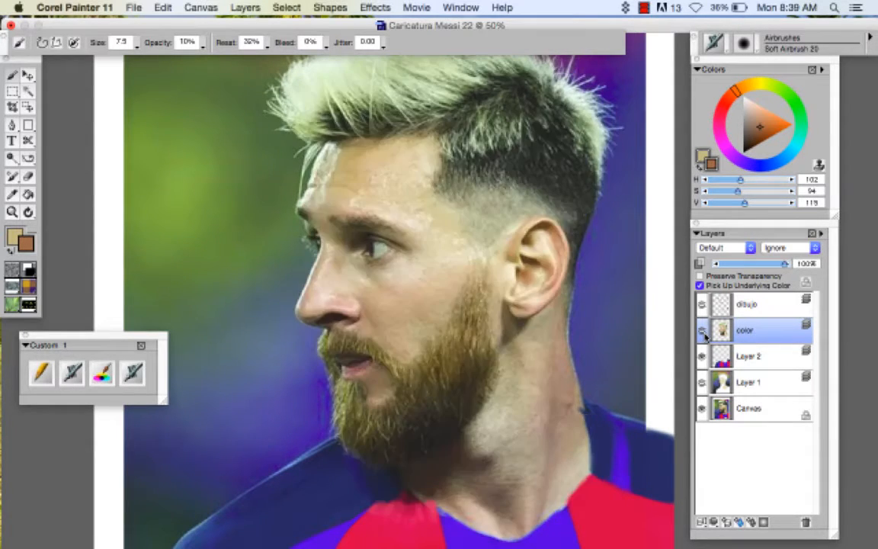
pyautogui.click(702, 331)
pyautogui.click(701, 330)
pyautogui.click(701, 330)
pyautogui.click(702, 331)
pyautogui.click(702, 331)
pyautogui.click(701, 331)
pyautogui.click(702, 331)
pyautogui.click(702, 331)
pyautogui.click(702, 331)
pyautogui.click(702, 331)
pyautogui.click(702, 330)
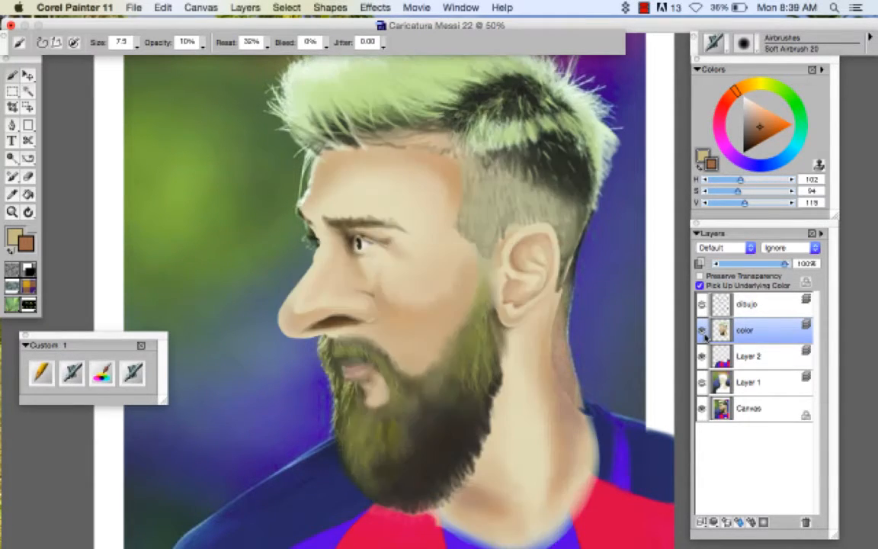
pyautogui.click(702, 331)
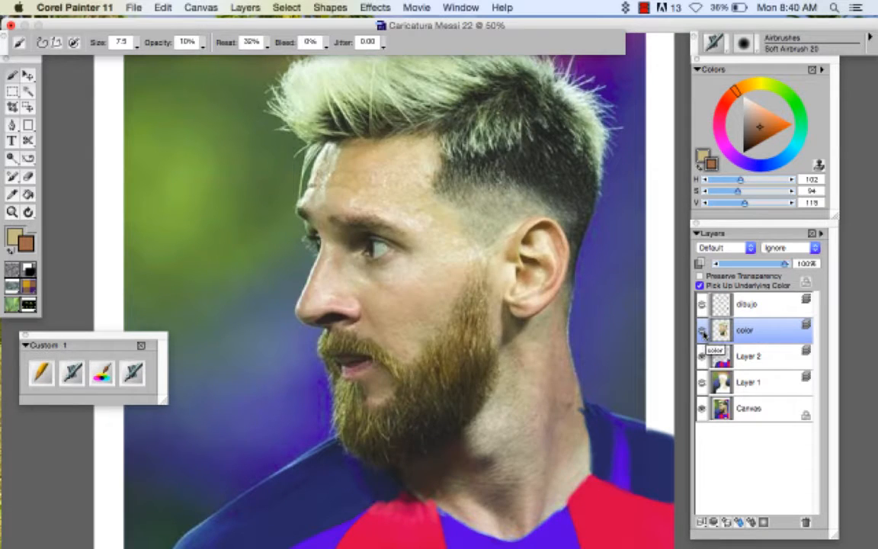
pyautogui.click(702, 331)
pyautogui.click(702, 331)
pyautogui.click(701, 331)
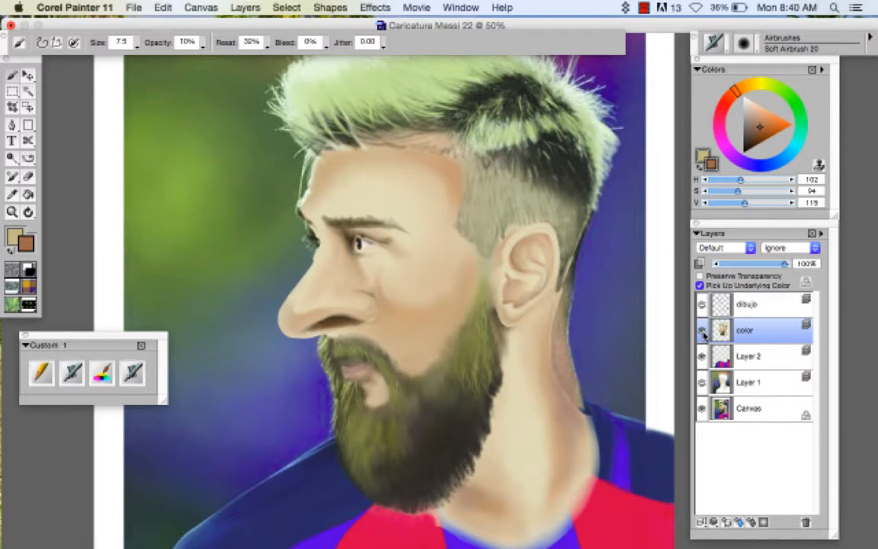
# - Save the painting and recheck the head against the reference photo, leaving the color layer shown
pyautogui.press('super+s')
pyautogui.click(702, 331)
pyautogui.click(702, 331)
pyautogui.click(702, 331)
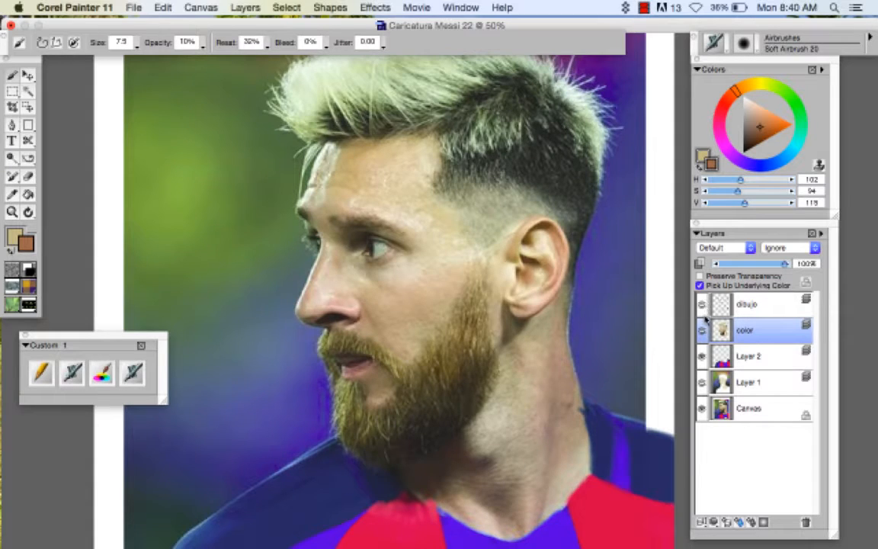
pyautogui.click(702, 331)
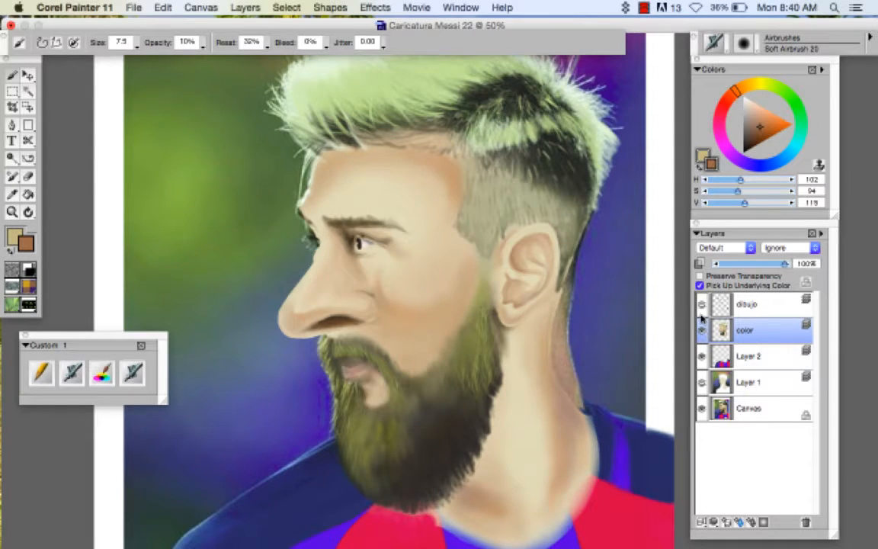
# - Compare the forehead and eye area at 150% zoom with the reference photo, leaving the color layer shown
pyautogui.moveTo(270, 138); pyautogui.dragTo(486, 260)
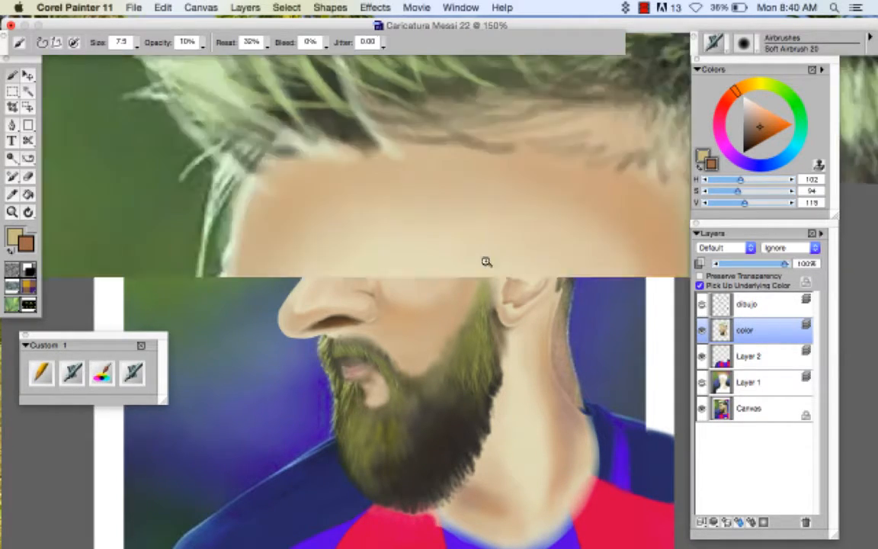
pyautogui.moveTo(398, 298); pyautogui.dragTo(374, 249)
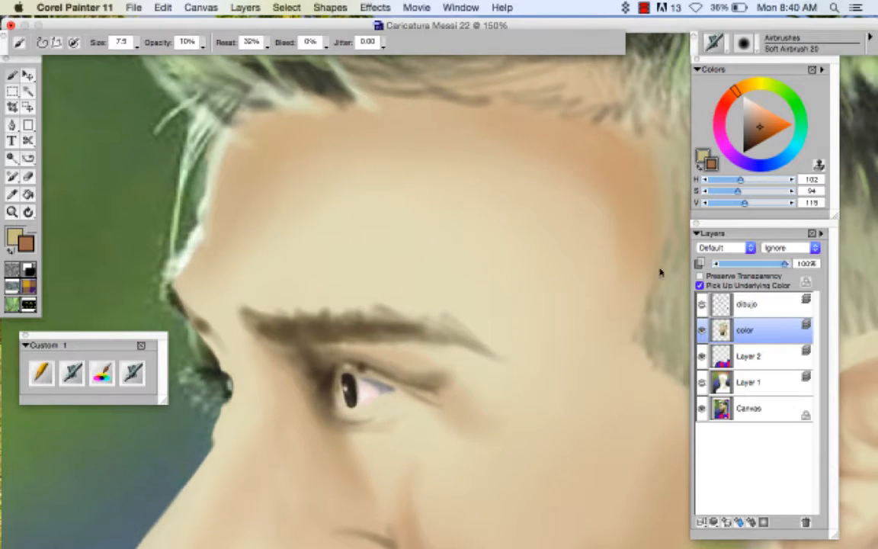
pyautogui.click(701, 333)
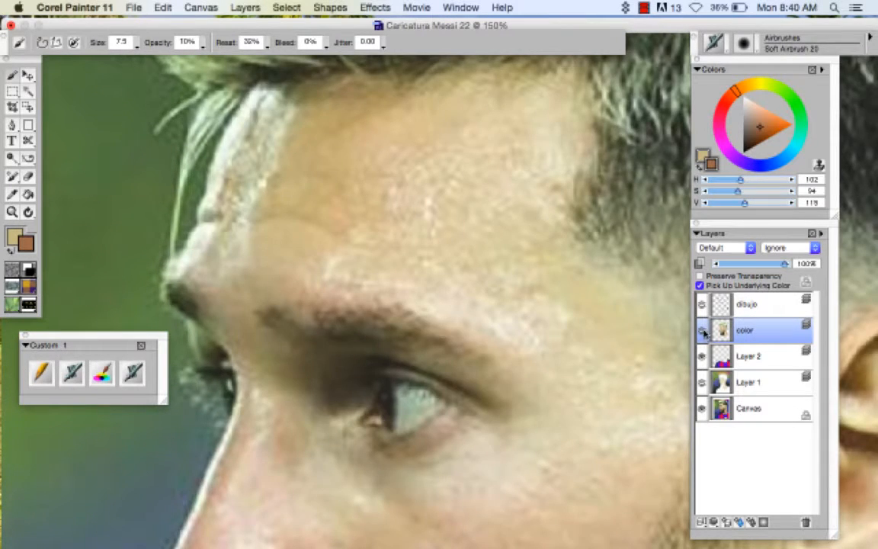
pyautogui.click(702, 334)
pyautogui.click(702, 333)
pyautogui.click(702, 333)
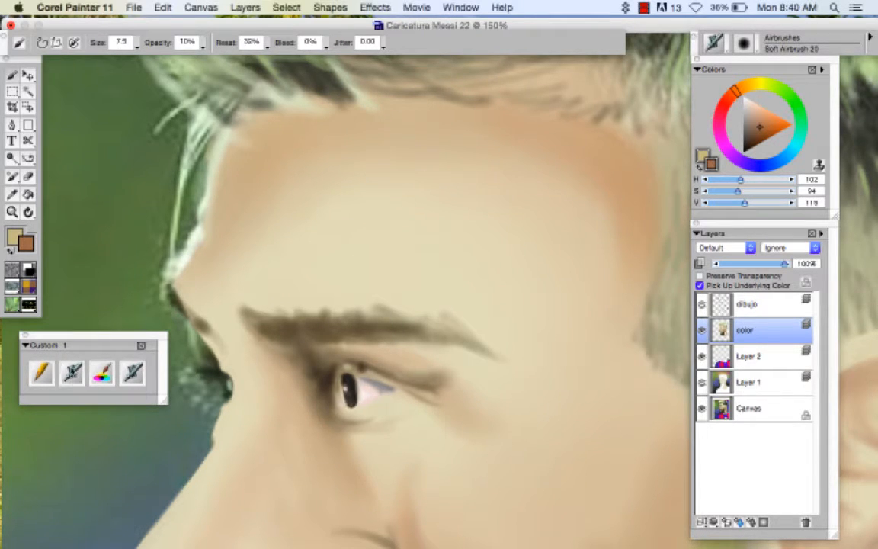
# - Shade the front of the forehead above the brow with sampled skin and tan tones, using an airbrush size of 38.3
pyautogui.keyDown('alt'); pyautogui.click(302, 182); pyautogui.keyUp('alt')
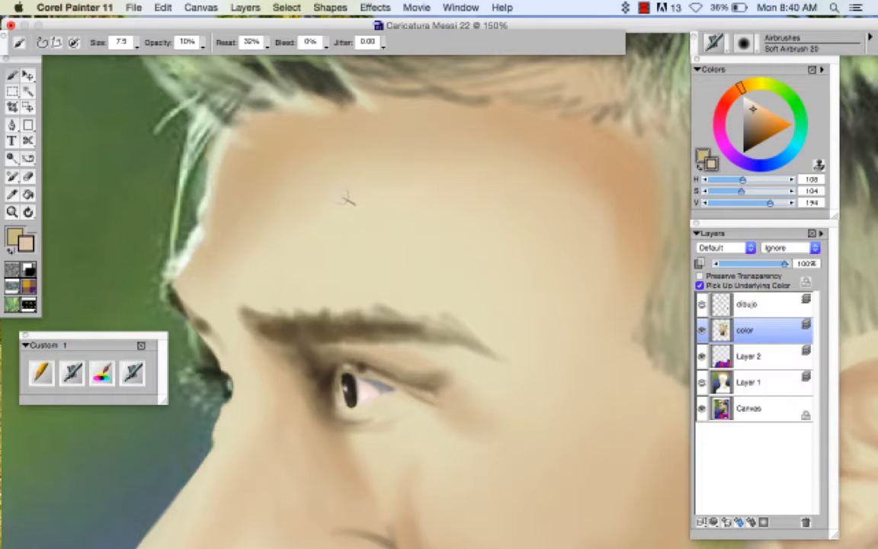
pyautogui.moveTo(318, 251)
pyautogui.mouseDown()
pyautogui.moveTo(357, 255)
pyautogui.moveTo(327, 240)
pyautogui.mouseUp()
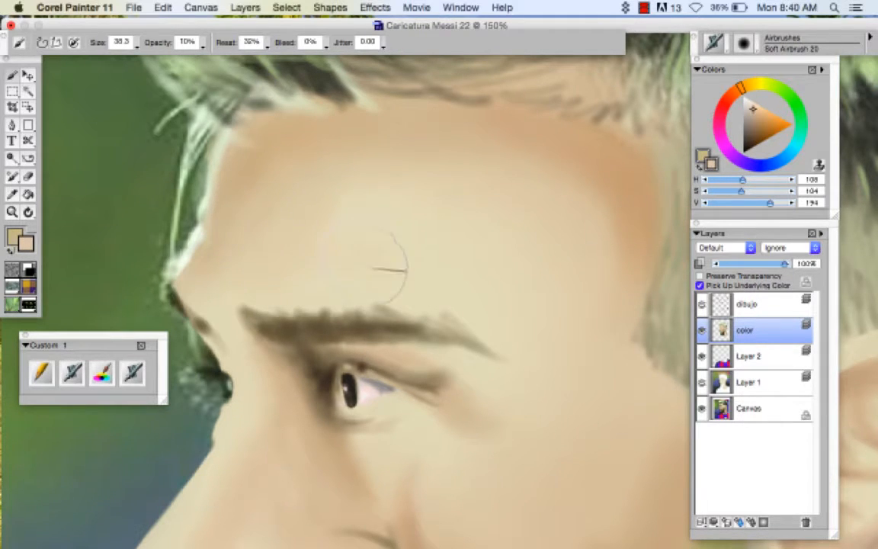
pyautogui.keyDown('alt'); pyautogui.click(262, 174); pyautogui.keyUp('alt')
pyautogui.keyDown('alt'); pyautogui.click(244, 179); pyautogui.keyUp('alt')
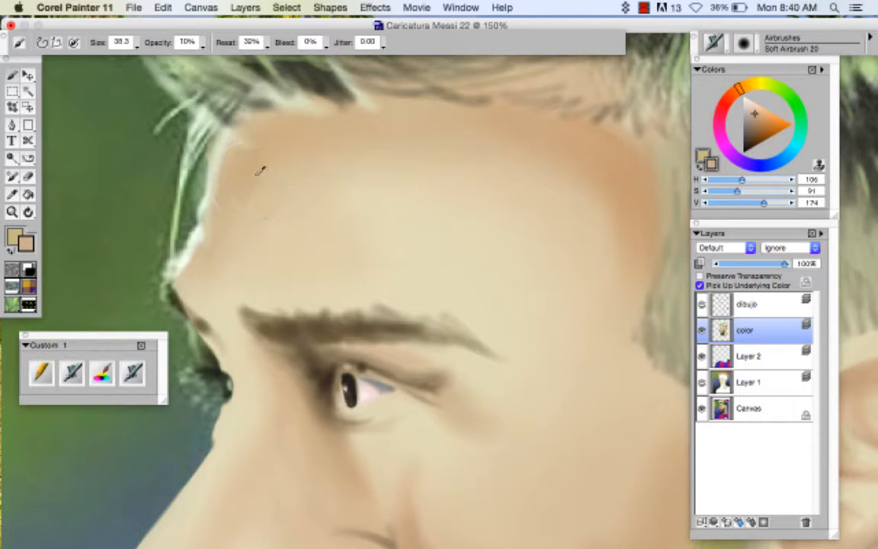
pyautogui.keyDown('alt'); pyautogui.click(257, 159); pyautogui.keyUp('alt')
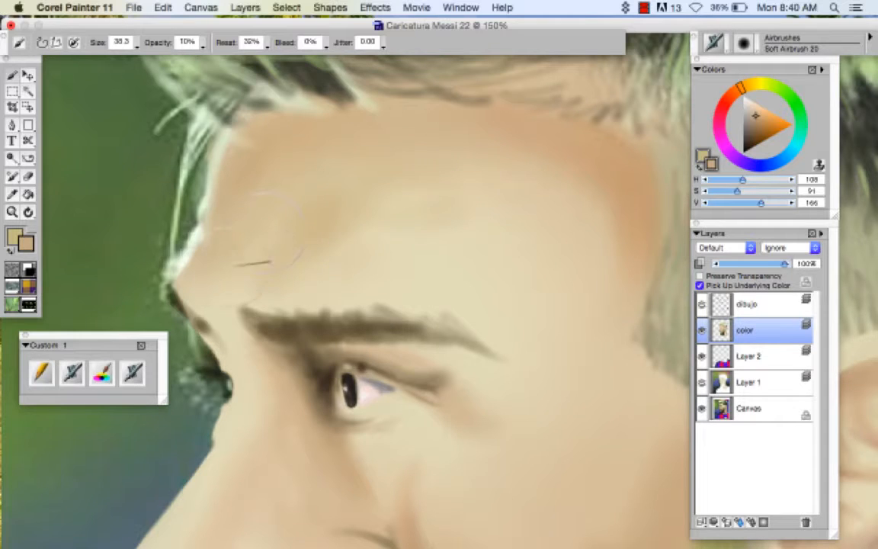
# - Compare the forehead's new shading with the reference photo by toggling the color layer's visibility
pyautogui.click(702, 330)
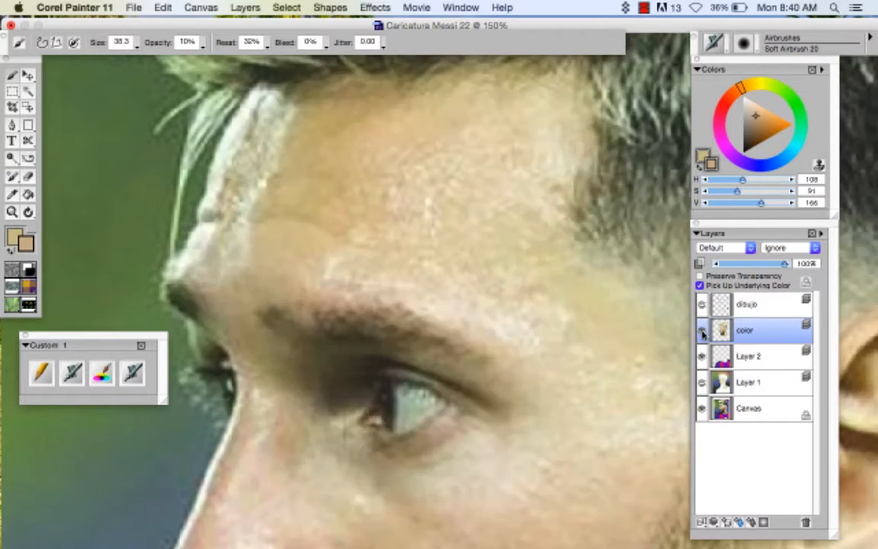
pyautogui.click(702, 329)
pyautogui.click(702, 330)
pyautogui.click(702, 330)
pyautogui.click(702, 330)
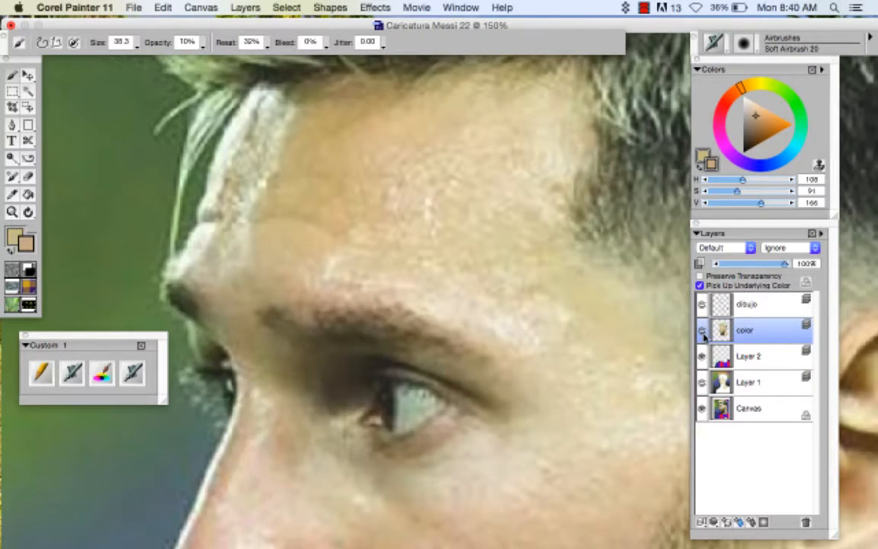
pyautogui.click(702, 330)
# - Sample a muted tan beside the eye socket in the reference photo and shade the brow and nose bridge area on the color layer
pyautogui.keyDown('alt'); pyautogui.click(283, 394); pyautogui.keyUp('alt')
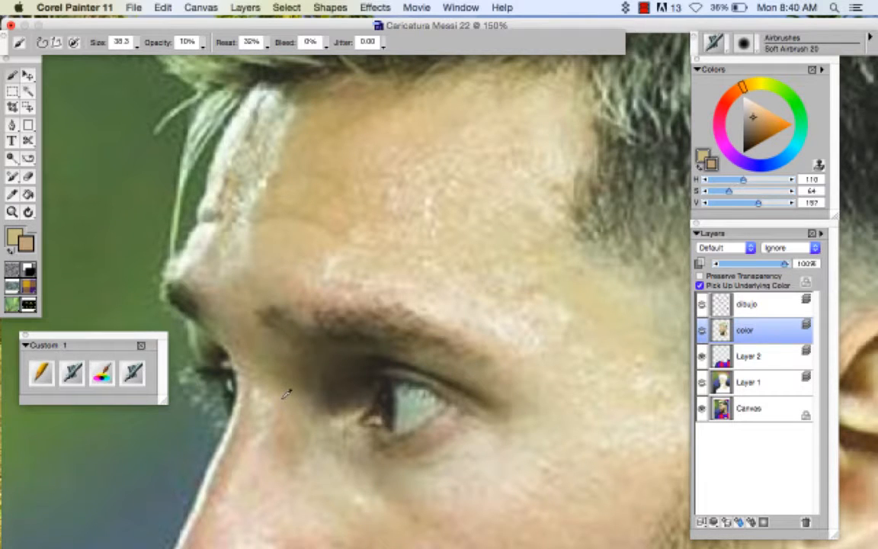
pyautogui.click(701, 330)
pyautogui.moveTo(294, 367)
pyautogui.mouseDown()
pyautogui.moveTo(248, 356)
pyautogui.moveTo(260, 393)
pyautogui.mouseUp()
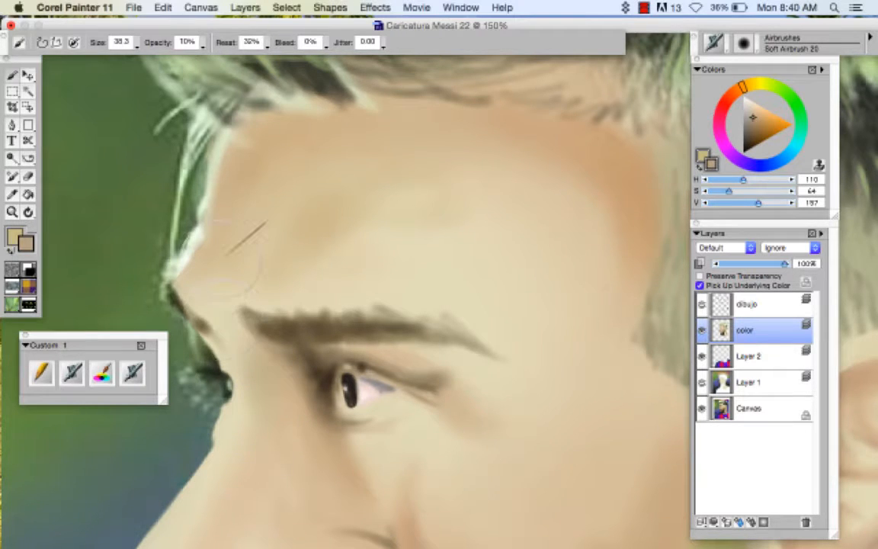
# - Check the face against the reference photo and soften the forehead's shading near the temple hairline with a sampled pale peach tone
pyautogui.keyDown('alt'); pyautogui.keyDown('super'); pyautogui.click(462, 434); pyautogui.keyUp('super'); pyautogui.keyUp('alt')
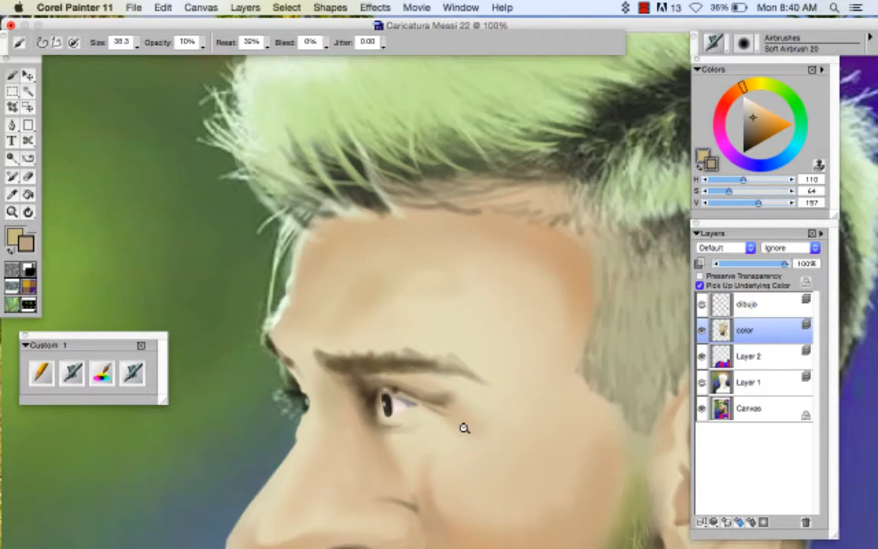
pyautogui.keyDown('alt'); pyautogui.keyDown('super'); pyautogui.click(462, 428); pyautogui.keyUp('super'); pyautogui.keyUp('alt')
pyautogui.moveTo(442, 394); pyautogui.dragTo(401, 296)
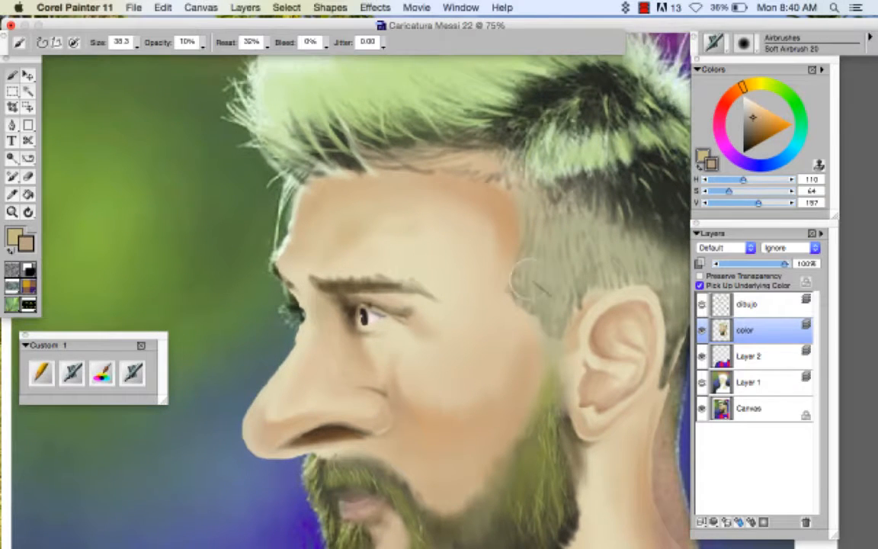
pyautogui.click(701, 333)
pyautogui.click(701, 333)
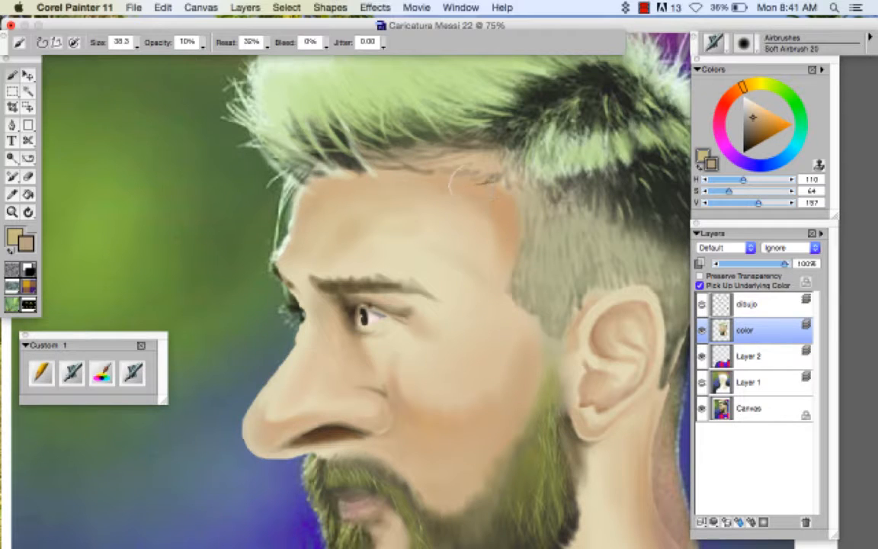
pyautogui.keyDown('alt'); pyautogui.click(450, 199); pyautogui.keyUp('alt')
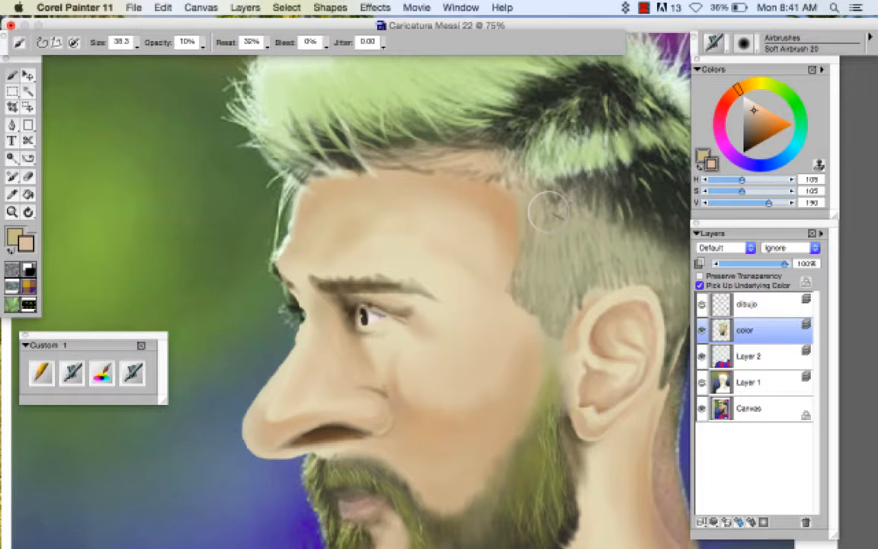
# - Compare the softened forehead and whole face with the reference photo by toggling the color layer, leaving it shown
pyautogui.click(702, 331)
pyautogui.click(701, 331)
pyautogui.click(702, 331)
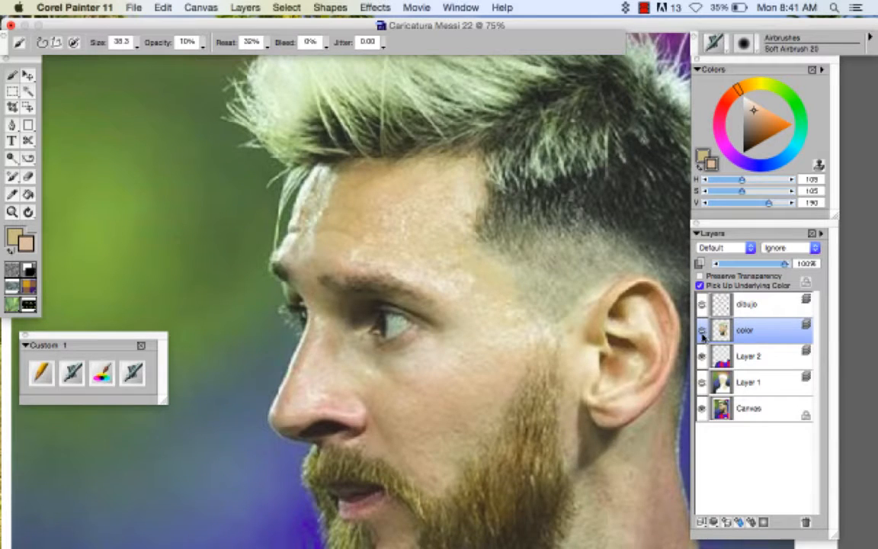
pyautogui.click(702, 332)
pyautogui.click(701, 332)
pyautogui.click(702, 333)
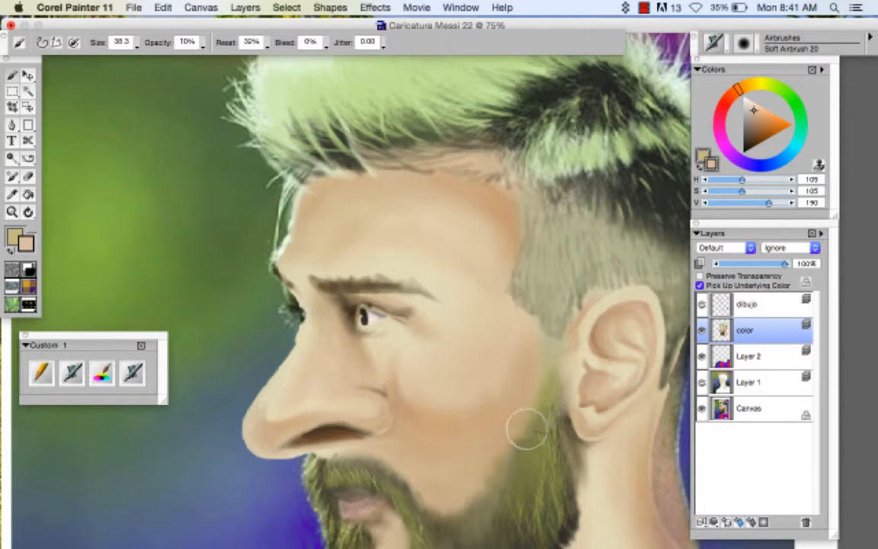
# - Compare the painted head with the line drawing by toggling the dibujo layer, leaving the drawing hidden
pyautogui.keyDown('alt'); pyautogui.keyDown('super'); pyautogui.click(504, 428); pyautogui.keyUp('super'); pyautogui.keyUp('alt')
pyautogui.keyDown('alt'); pyautogui.keyDown('super'); pyautogui.click(505, 427); pyautogui.keyUp('super'); pyautogui.keyUp('alt')
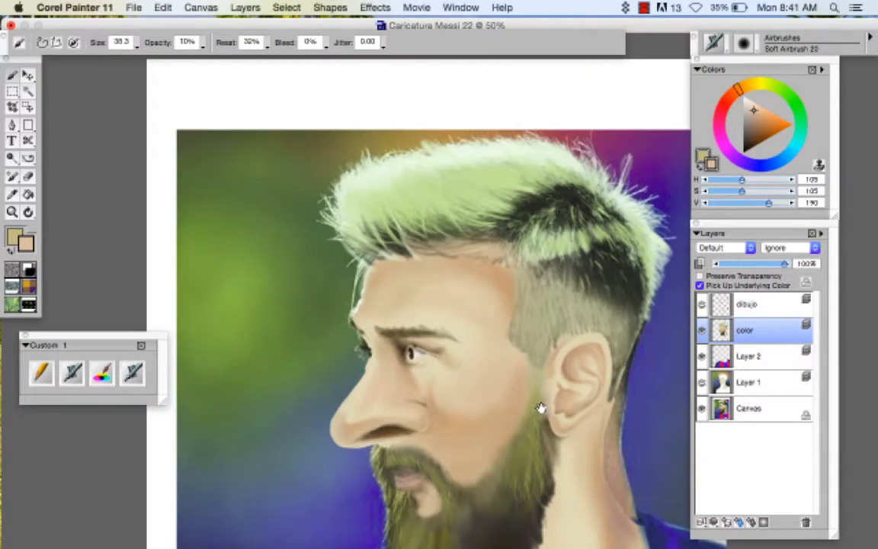
pyautogui.moveTo(540, 408); pyautogui.dragTo(519, 342)
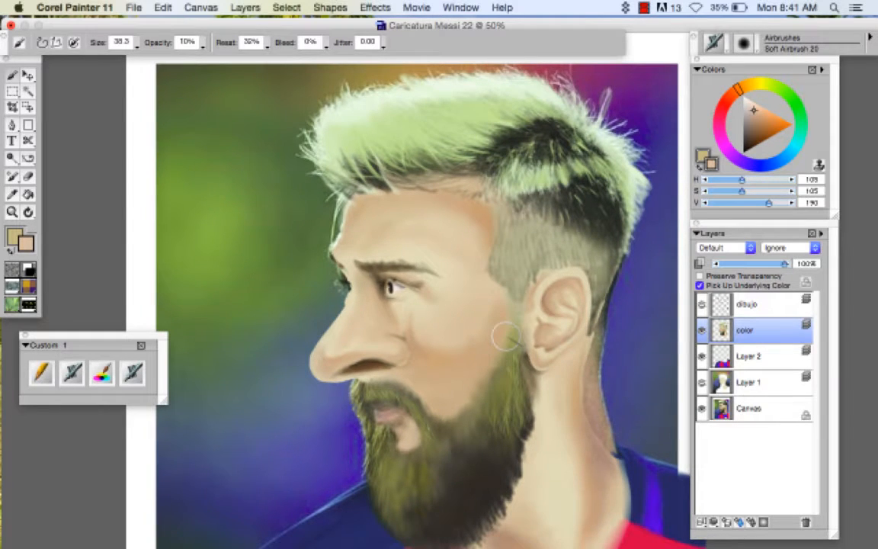
pyautogui.moveTo(579, 387)
pyautogui.mouseDown()
pyautogui.moveTo(519, 362)
pyautogui.moveTo(515, 384)
pyautogui.mouseUp()
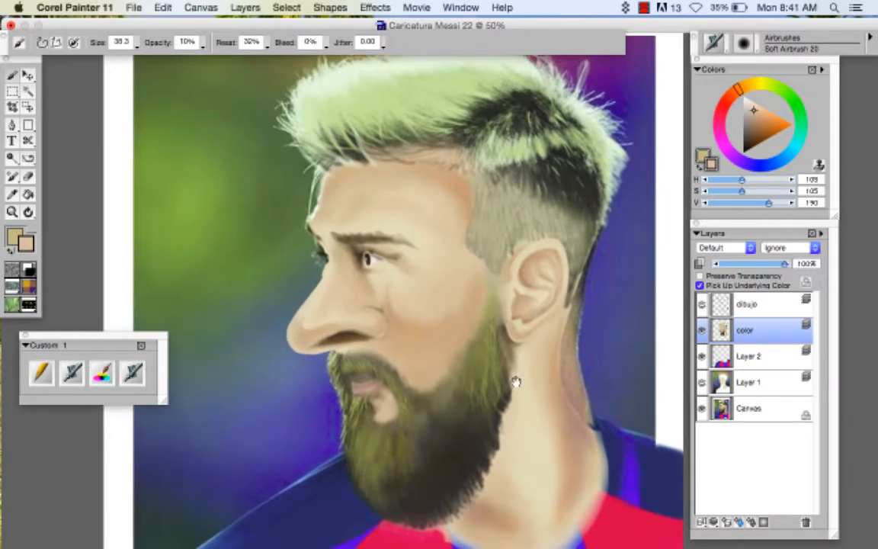
pyautogui.click(702, 304)
pyautogui.click(702, 304)
pyautogui.click(702, 304)
pyautogui.click(702, 304)
pyautogui.click(701, 304)
pyautogui.click(701, 304)
pyautogui.click(702, 304)
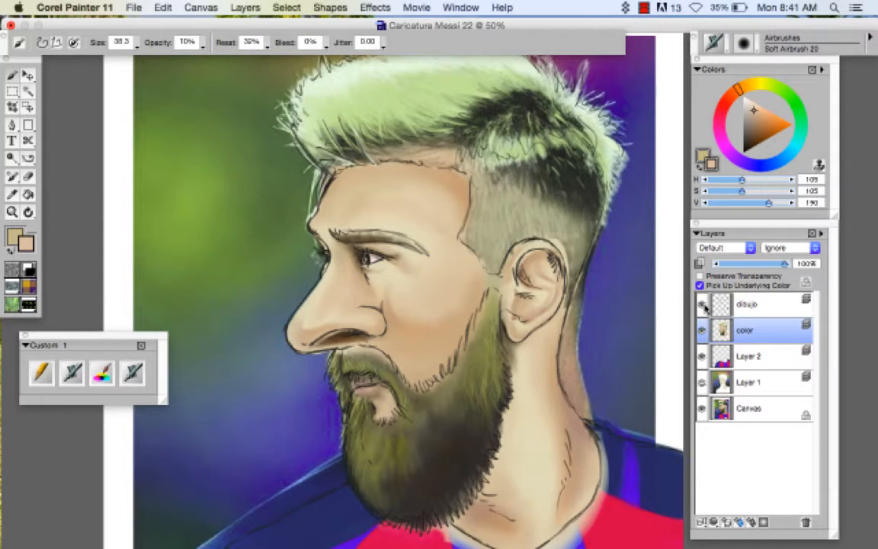
pyautogui.click(702, 304)
# - Compare the painted face, beard and neck with the reference photo by toggling the color layer, leaving it shown
pyautogui.click(702, 330)
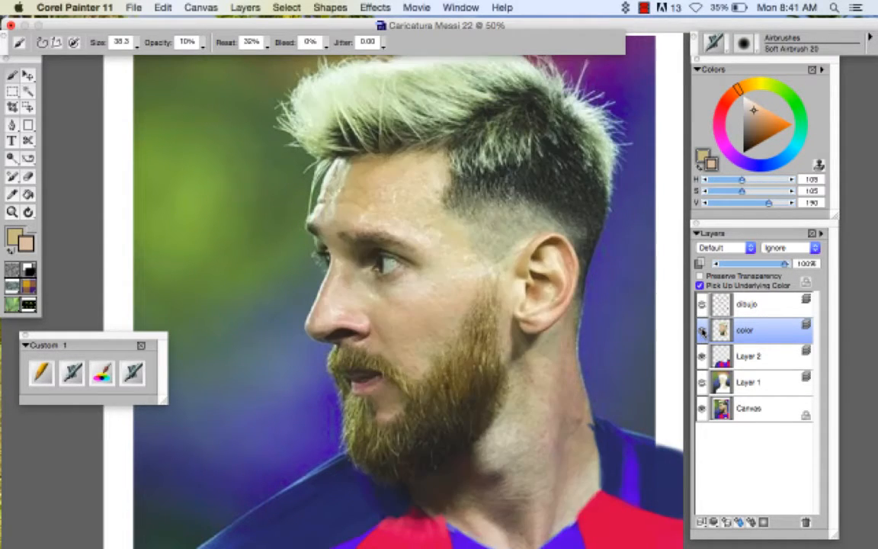
pyautogui.click(702, 330)
pyautogui.click(702, 330)
pyautogui.click(702, 330)
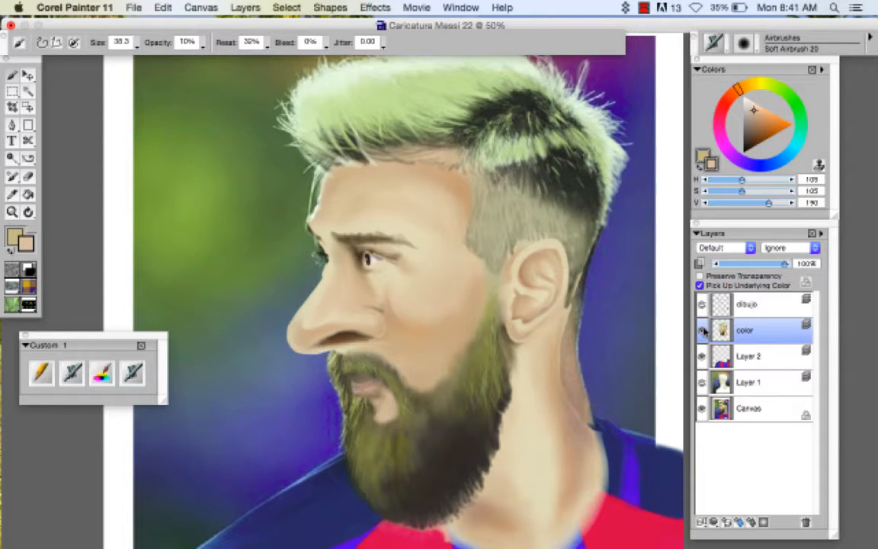
pyautogui.scroll(-5, 524, 404)
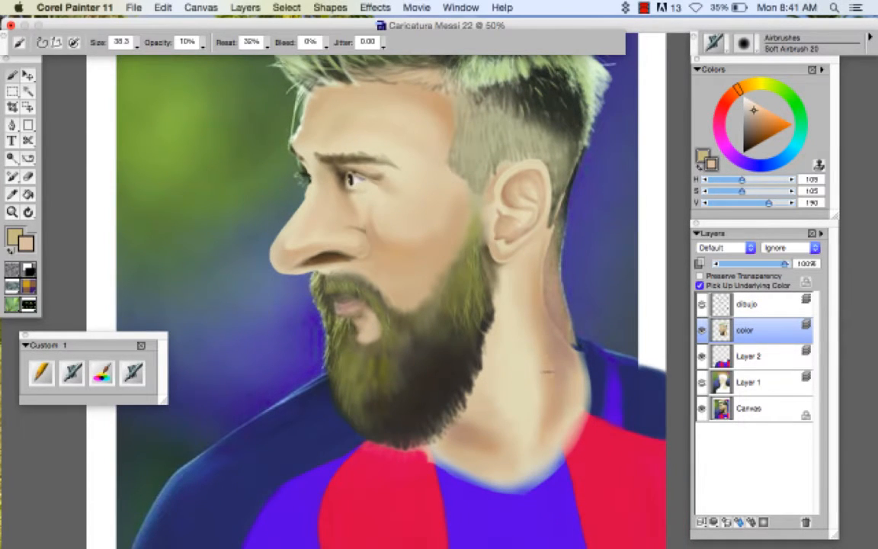
pyautogui.click(702, 330)
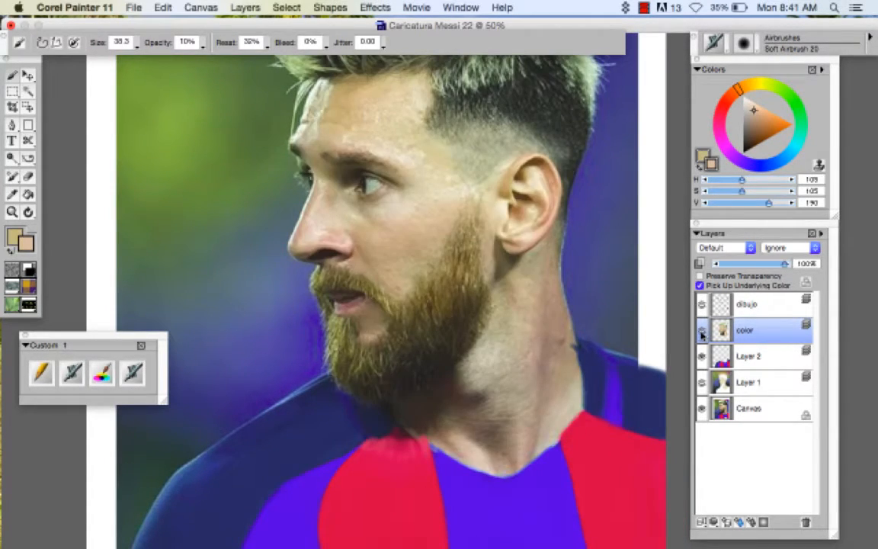
pyautogui.click(702, 331)
# - Sample tan and pale skin tones and softly airbrush the base of the neck above the collar on the color layer
pyautogui.keyDown('alt'); pyautogui.click(493, 411); pyautogui.keyUp('alt')
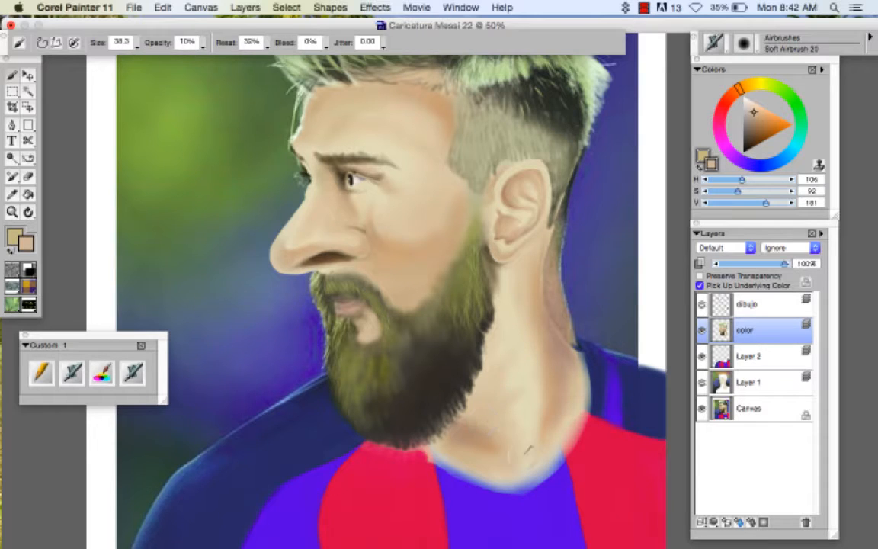
pyautogui.click(702, 331)
pyautogui.click(702, 331)
pyautogui.keyDown('alt'); pyautogui.click(531, 404); pyautogui.keyUp('alt')
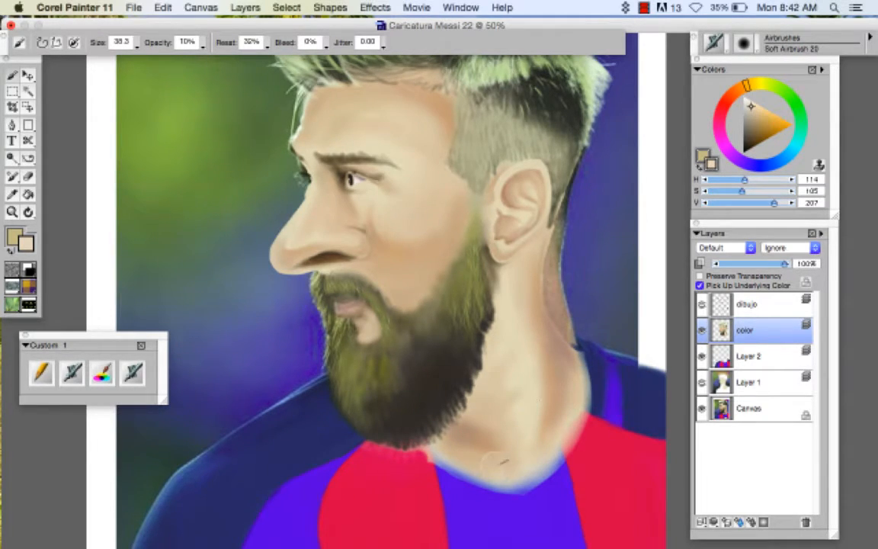
pyautogui.moveTo(495, 462)
pyautogui.mouseDown()
pyautogui.moveTo(503, 476)
pyautogui.moveTo(459, 408)
pyautogui.moveTo(501, 477)
pyautogui.moveTo(467, 442)
pyautogui.mouseUp()
pyautogui.moveTo(561, 360); pyautogui.dragTo(560, 379)
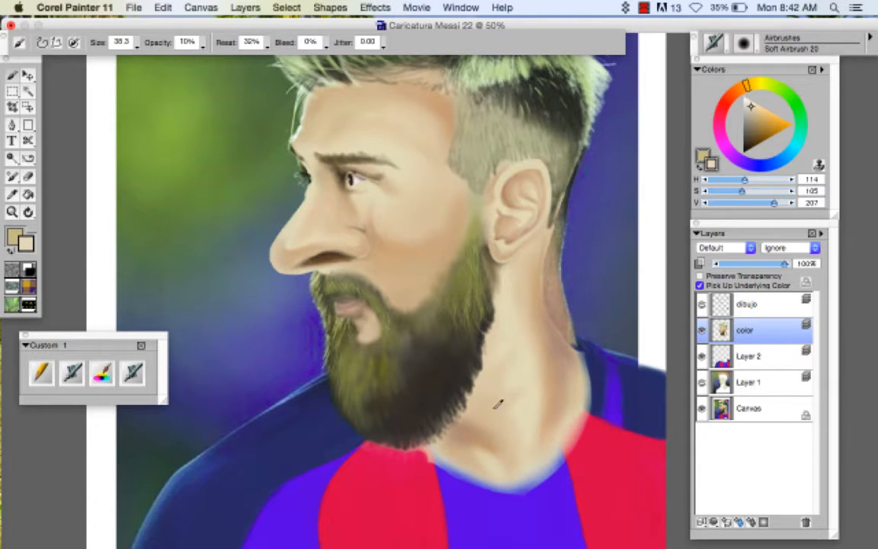
pyautogui.keyDown('alt'); pyautogui.click(497, 404); pyautogui.keyUp('alt')
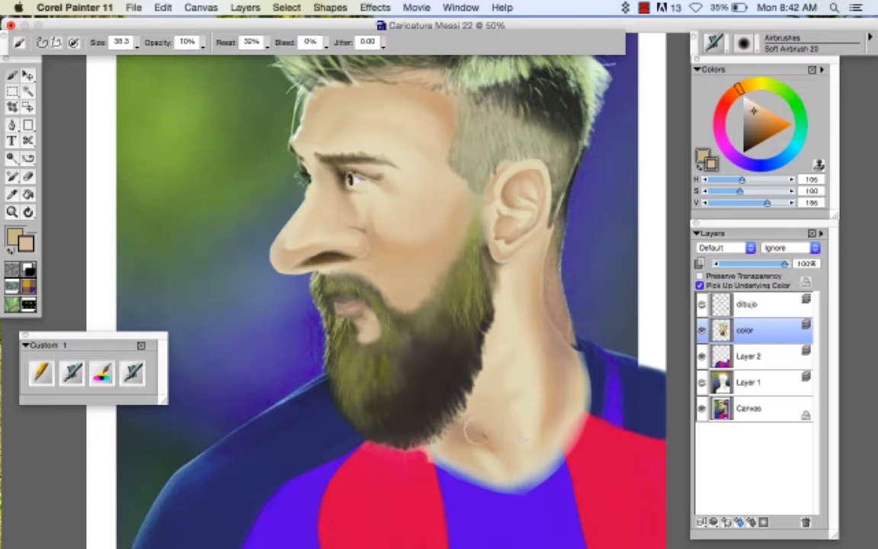
# - Check the neck against the reference photo and shade a vertical shadow down to the collar with a sampled muted reddish brown
pyautogui.click(702, 331)
pyautogui.click(702, 331)
pyautogui.click(702, 332)
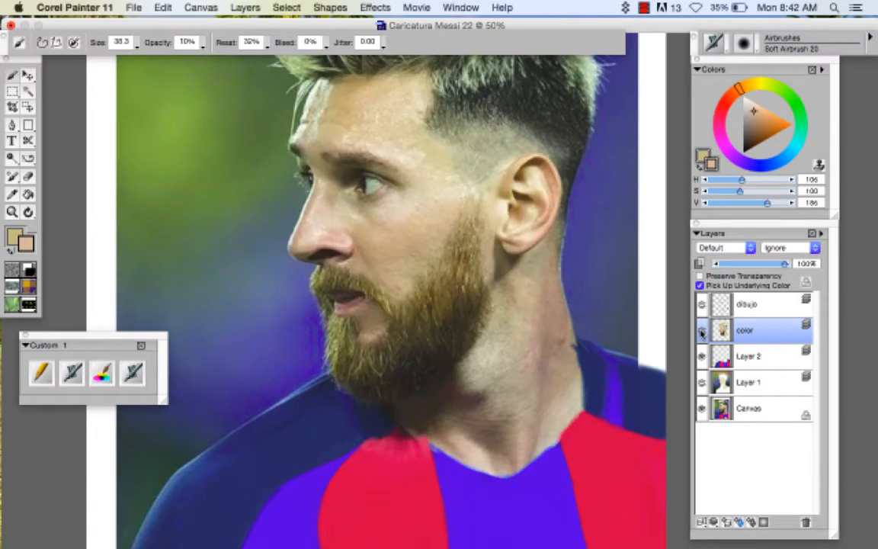
pyautogui.click(702, 332)
pyautogui.keyDown('alt'); pyautogui.click(552, 377); pyautogui.keyUp('alt')
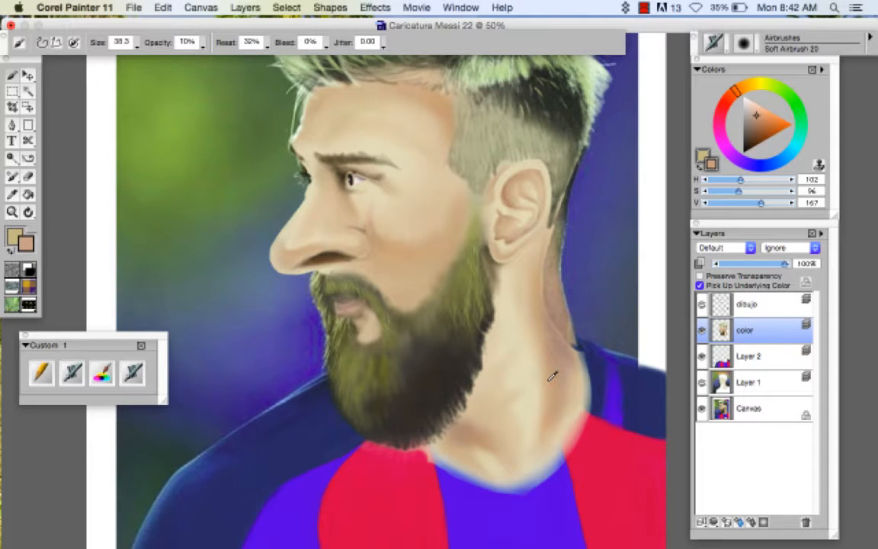
pyautogui.keyDown('alt'); pyautogui.click(550, 370); pyautogui.keyUp('alt')
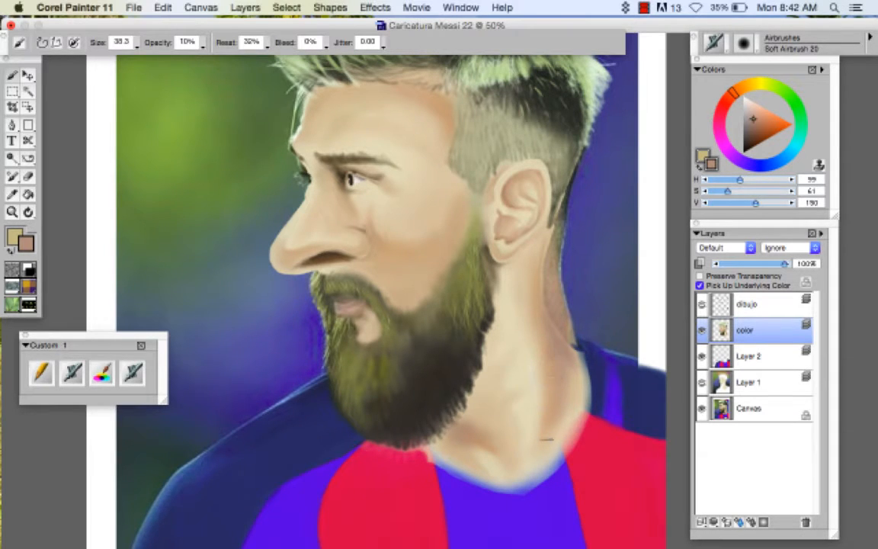
pyautogui.moveTo(547, 439)
pyautogui.mouseDown()
pyautogui.moveTo(541, 464)
pyautogui.moveTo(539, 284)
pyautogui.moveTo(540, 401)
pyautogui.moveTo(523, 503)
pyautogui.mouseUp()
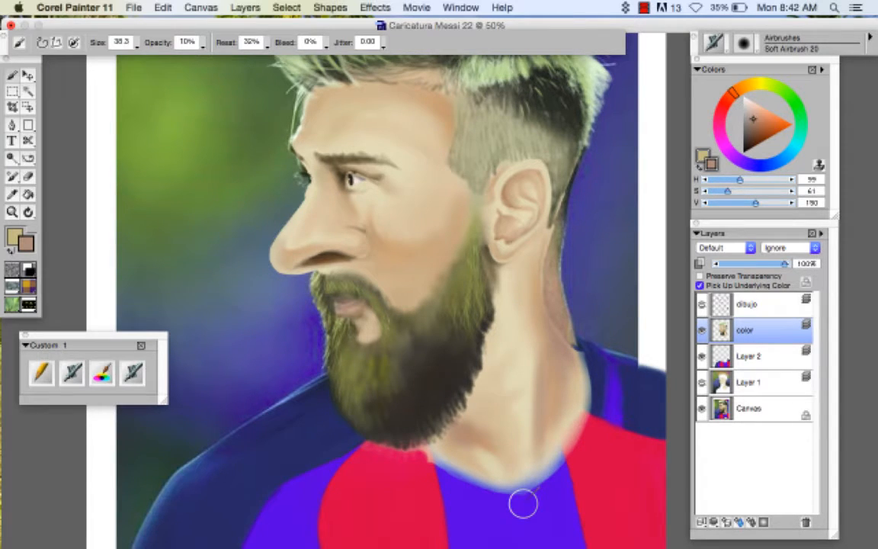
pyautogui.moveTo(540, 444)
pyautogui.mouseDown()
pyautogui.moveTo(544, 418)
pyautogui.moveTo(509, 530)
pyautogui.moveTo(501, 338)
pyautogui.moveTo(561, 402)
pyautogui.mouseUp()
# - Check the neck shadow against the reference photo and refine the neck folds with the airbrush at size 19.8
pyautogui.click(701, 330)
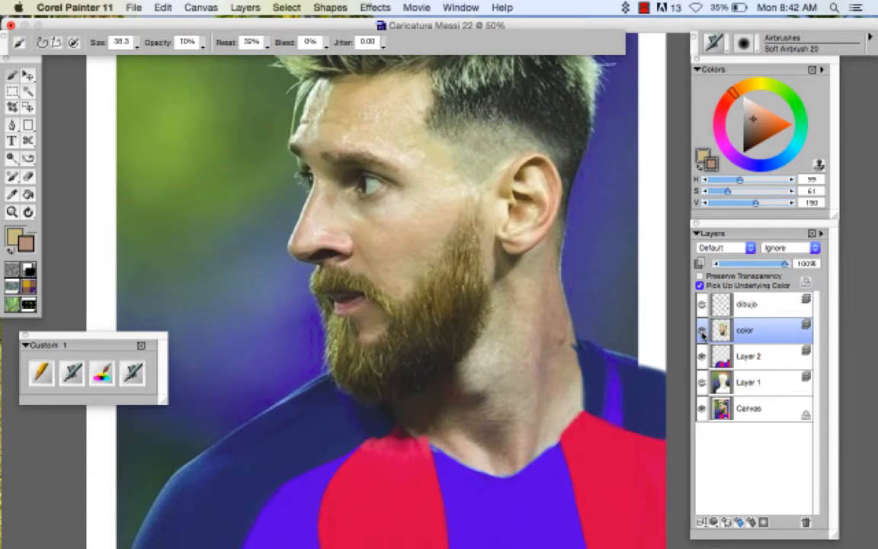
pyautogui.click(701, 330)
pyautogui.click(701, 330)
pyautogui.click(701, 330)
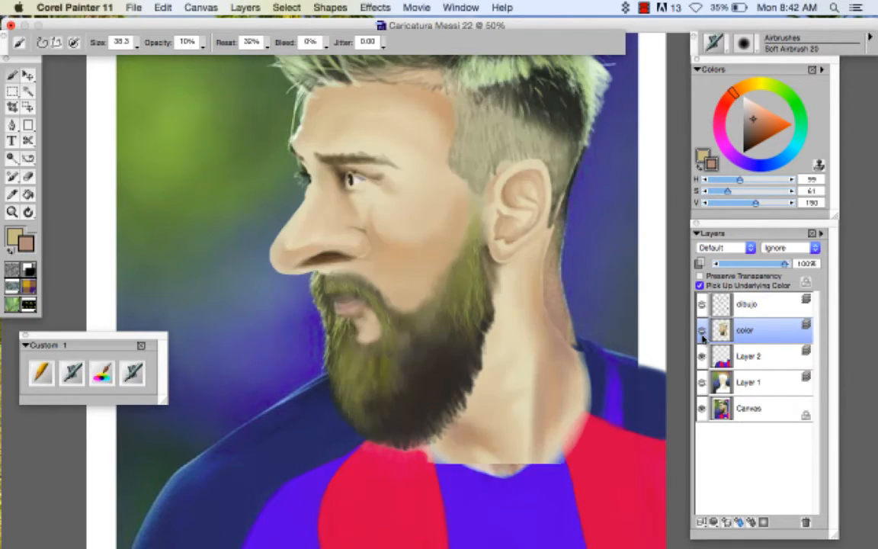
pyautogui.click(701, 330)
pyautogui.click(701, 330)
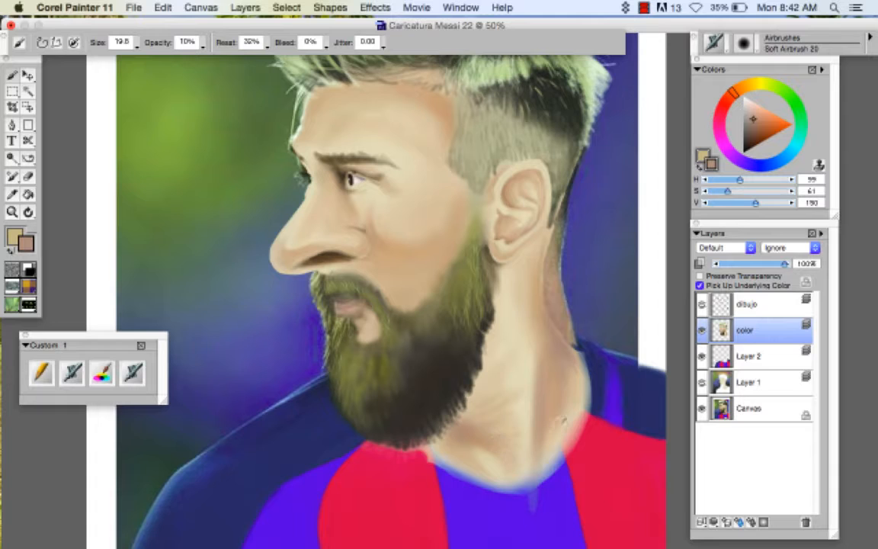
# - Compare the neck's folds and shadow with the reference photo by repeatedly toggling the color layer, leaving it shown
pyautogui.click(703, 331)
pyautogui.click(703, 331)
pyautogui.click(703, 330)
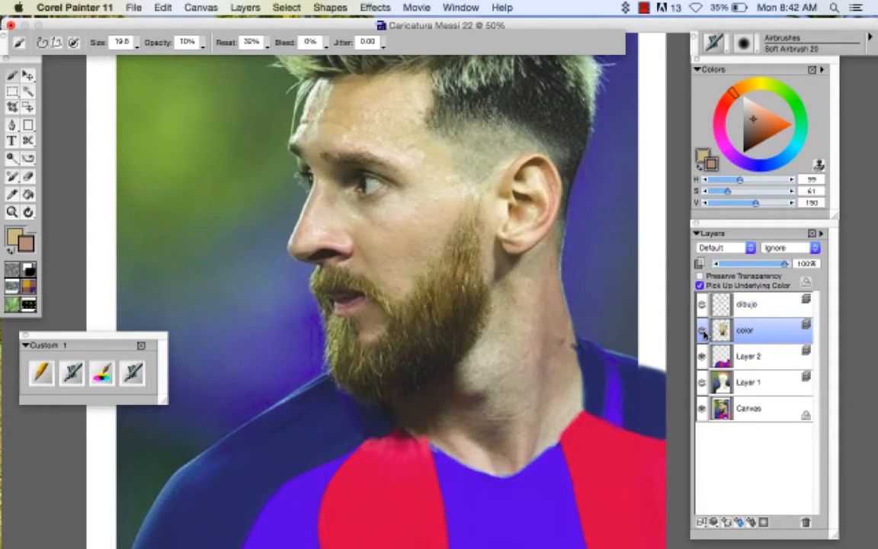
pyautogui.click(702, 331)
pyautogui.click(702, 331)
pyautogui.click(703, 331)
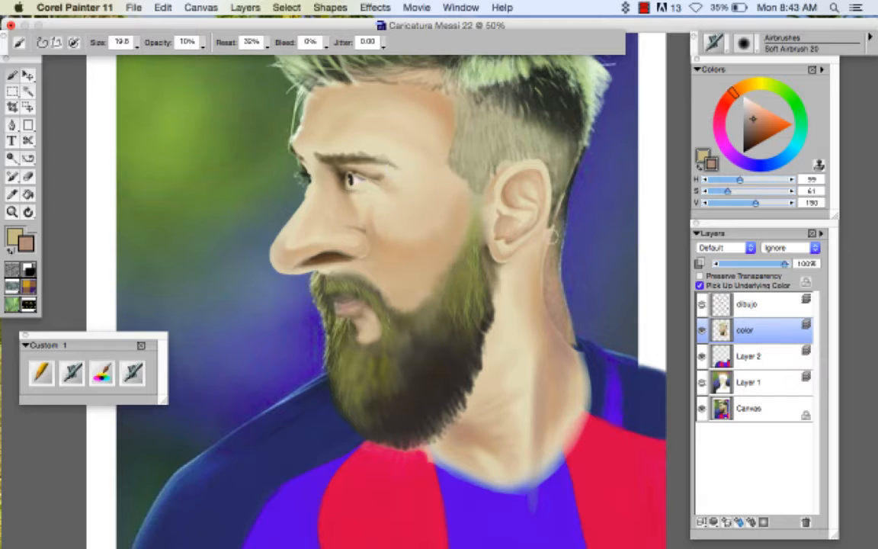
pyautogui.click(702, 332)
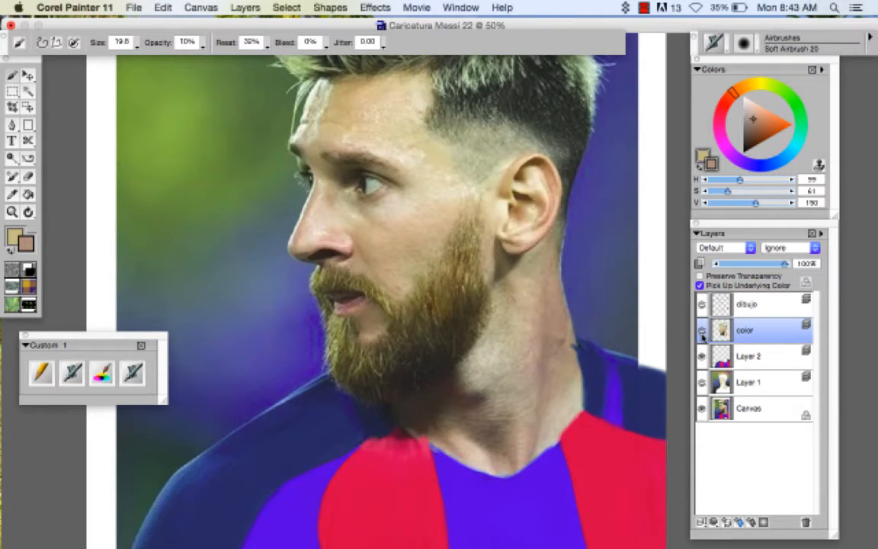
pyautogui.click(701, 332)
pyautogui.click(702, 332)
pyautogui.click(702, 332)
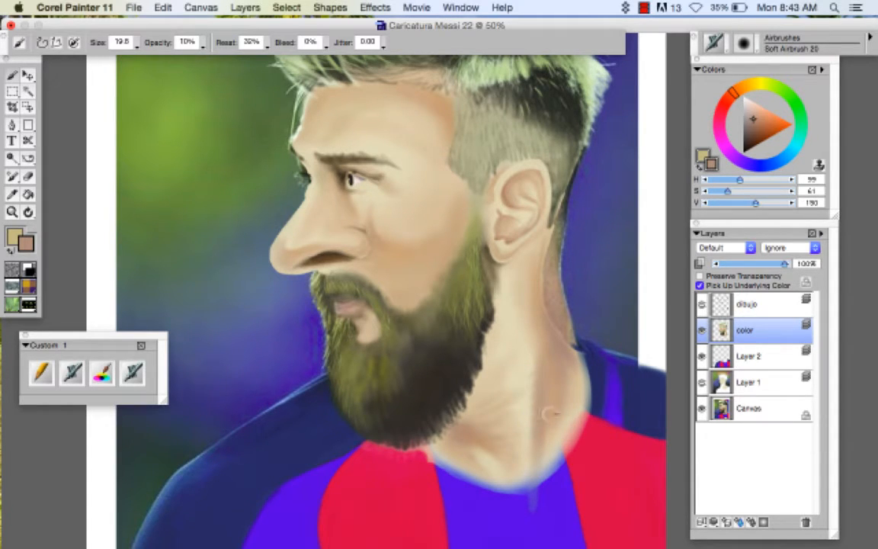
# - Lighten the middle of the neck with a sampled pale peach tone and check it against the reference photo
pyautogui.keyDown('alt'); pyautogui.click(515, 400); pyautogui.keyUp('alt')
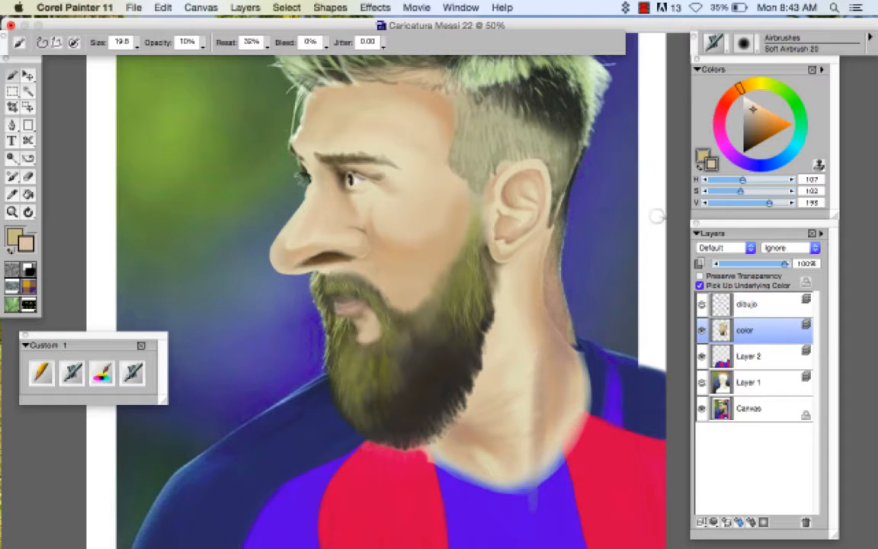
pyautogui.click(701, 330)
pyautogui.click(701, 329)
pyautogui.click(701, 330)
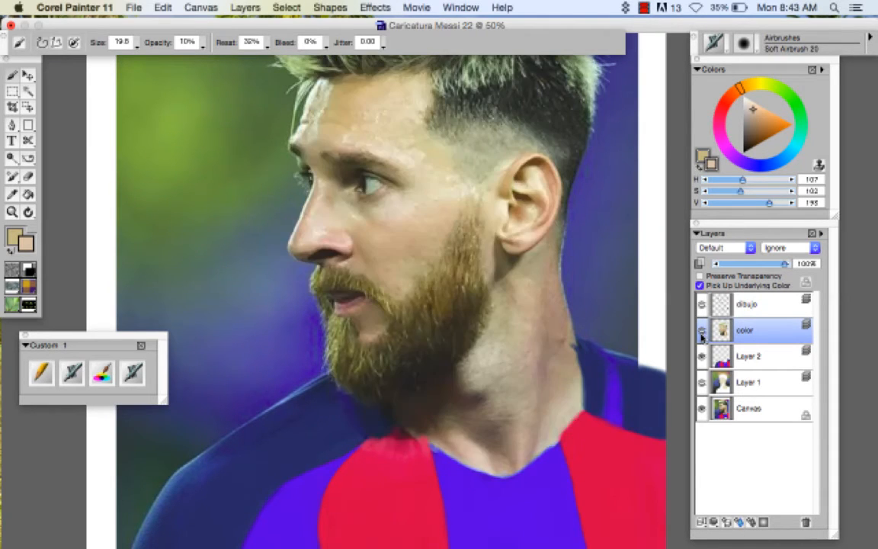
pyautogui.click(701, 332)
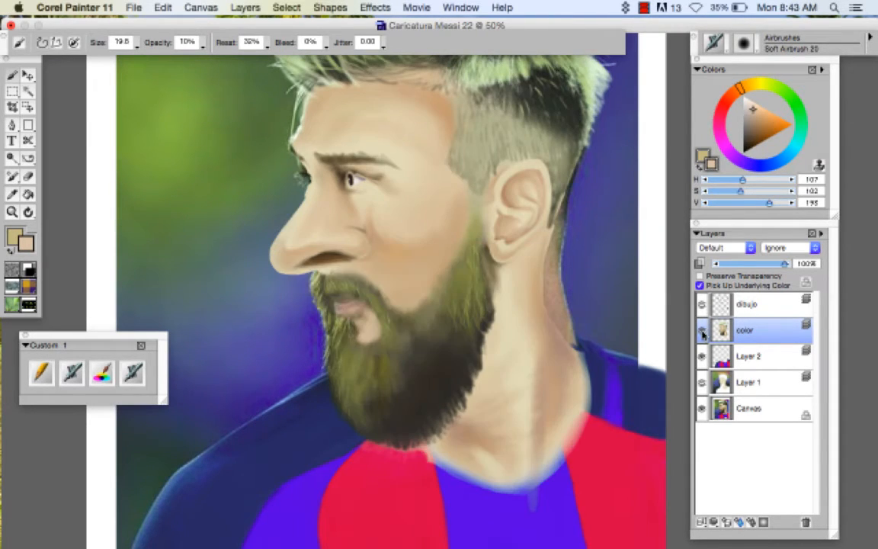
# - Sample rosy and grayish browns and shade the neck behind the beard and below the ear, enlarging the airbrush to 42.5
pyautogui.keyDown('alt'); pyautogui.click(546, 345); pyautogui.keyUp('alt')
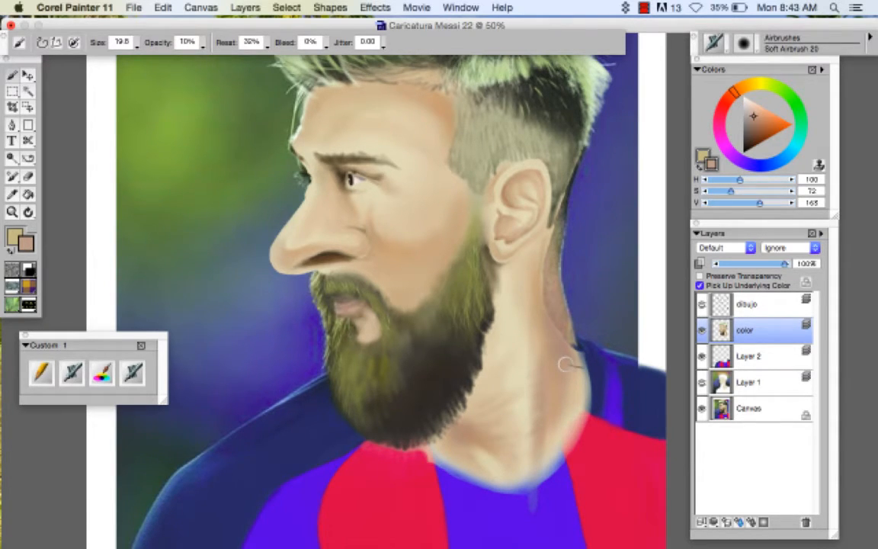
pyautogui.click(702, 327)
pyautogui.click(702, 328)
pyautogui.keyDown('alt'); pyautogui.click(499, 279); pyautogui.keyUp('alt')
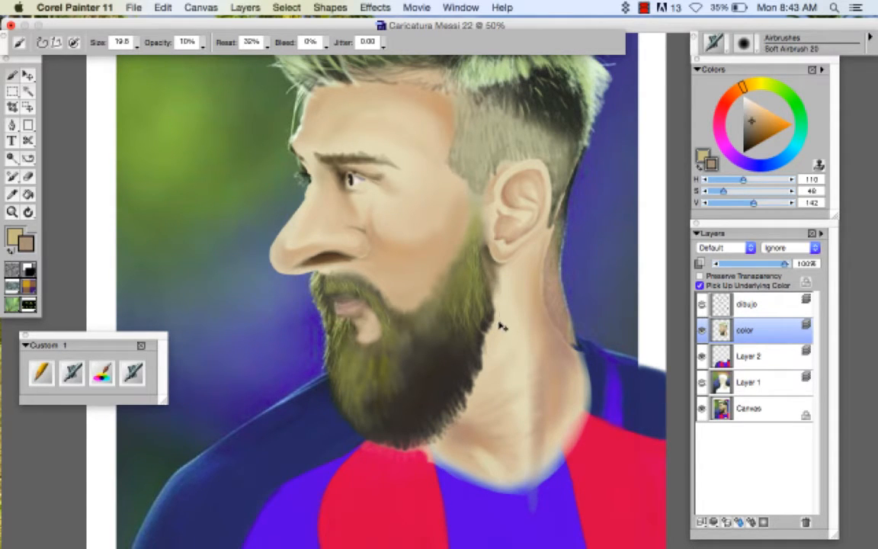
pyautogui.moveTo(500, 329); pyautogui.dragTo(512, 341)
pyautogui.moveTo(499, 306)
pyautogui.mouseDown()
pyautogui.moveTo(488, 327)
pyautogui.moveTo(487, 285)
pyautogui.moveTo(477, 349)
pyautogui.mouseUp()
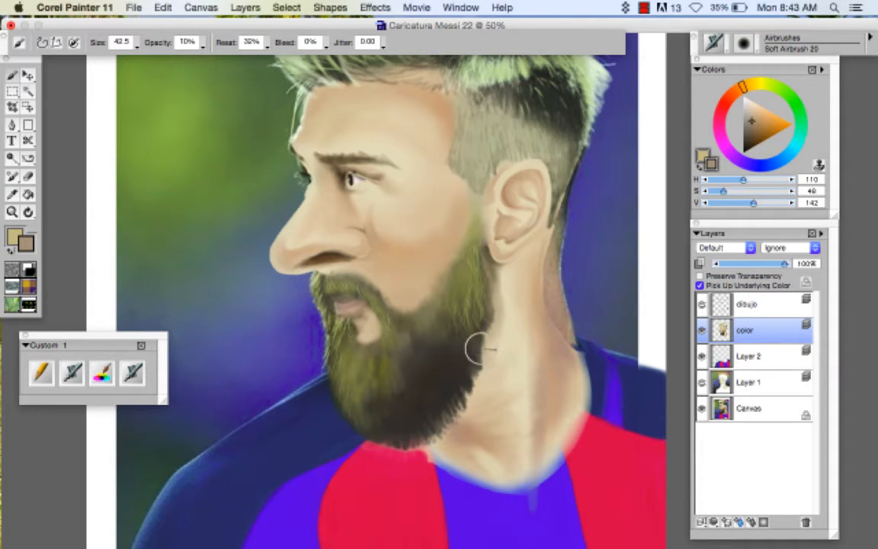
pyautogui.moveTo(495, 276)
pyautogui.mouseDown()
pyautogui.moveTo(497, 266)
pyautogui.moveTo(495, 333)
pyautogui.moveTo(456, 415)
pyautogui.moveTo(464, 391)
pyautogui.mouseUp()
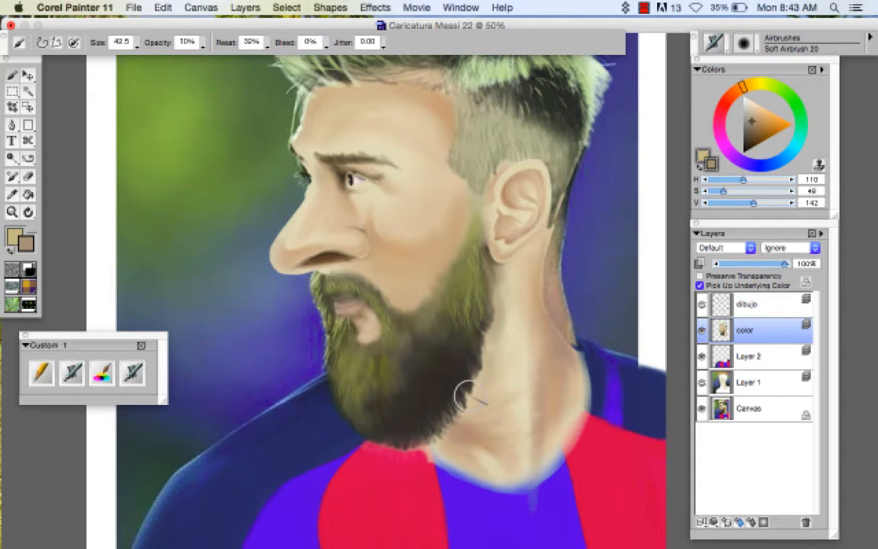
pyautogui.moveTo(553, 316)
pyautogui.mouseDown()
pyautogui.moveTo(540, 380)
pyautogui.moveTo(502, 382)
pyautogui.moveTo(505, 357)
pyautogui.moveTo(498, 396)
pyautogui.mouseUp()
pyautogui.moveTo(545, 265)
pyautogui.mouseDown()
pyautogui.moveTo(535, 280)
pyautogui.moveTo(542, 213)
pyautogui.mouseUp()
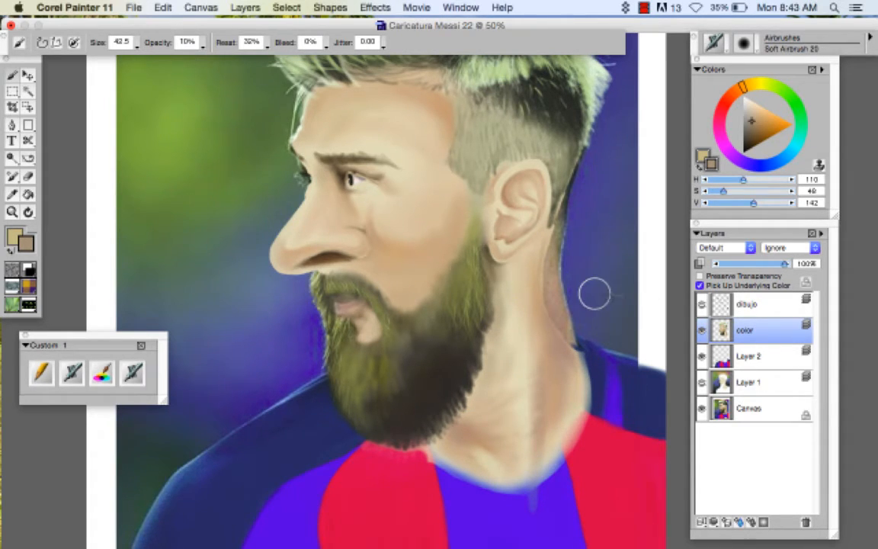
# - Sample the ear's reddish brown, darken it to a deeper brown and airbrush the shadow in the upper ear hollow
pyautogui.click(701, 330)
pyautogui.click(701, 330)
pyautogui.moveTo(421, 127); pyautogui.dragTo(564, 299)
pyautogui.moveTo(647, 286)
pyautogui.mouseDown()
pyautogui.moveTo(433, 436)
pyautogui.moveTo(524, 378)
pyautogui.moveTo(494, 477)
pyautogui.moveTo(526, 488)
pyautogui.mouseUp()
pyautogui.keyDown('alt'); pyautogui.click(425, 238); pyautogui.keyUp('alt')
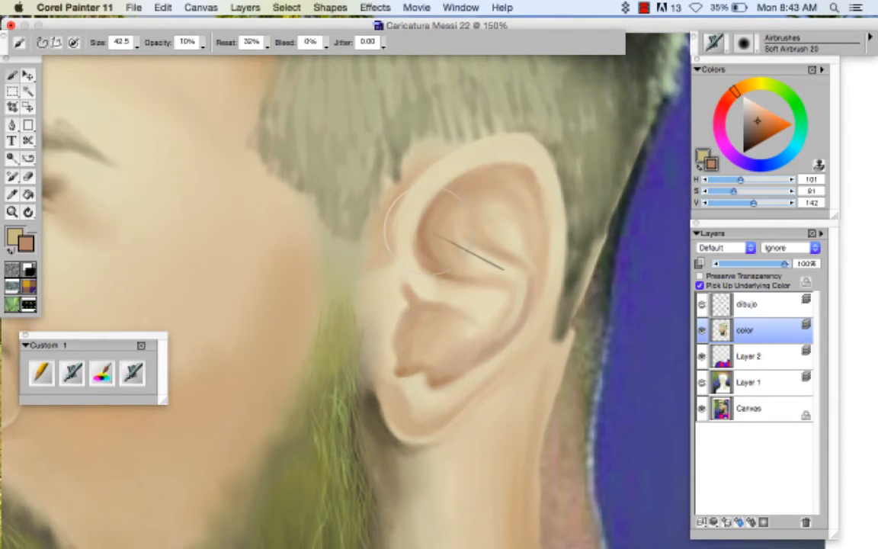
pyautogui.moveTo(758, 122); pyautogui.dragTo(761, 132)
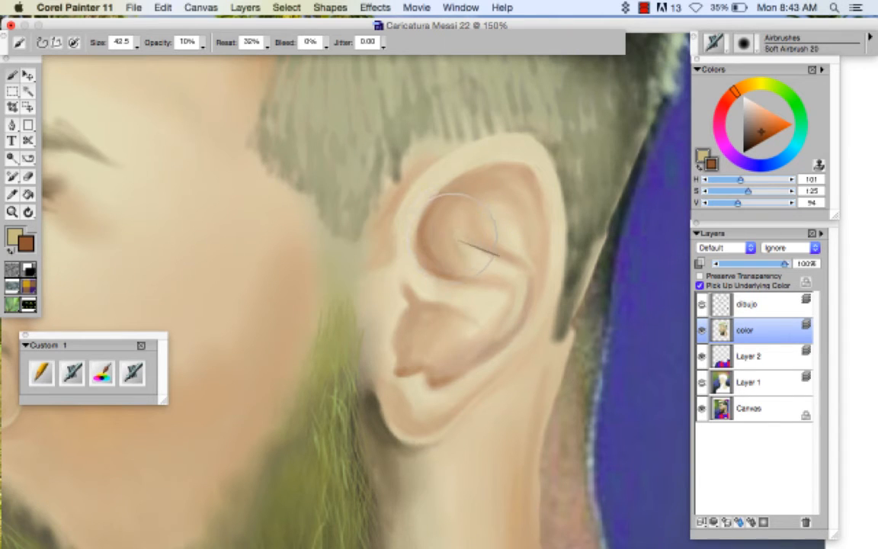
pyautogui.moveTo(466, 245)
pyautogui.mouseDown()
pyautogui.moveTo(424, 240)
pyautogui.moveTo(425, 250)
pyautogui.moveTo(457, 199)
pyautogui.mouseUp()
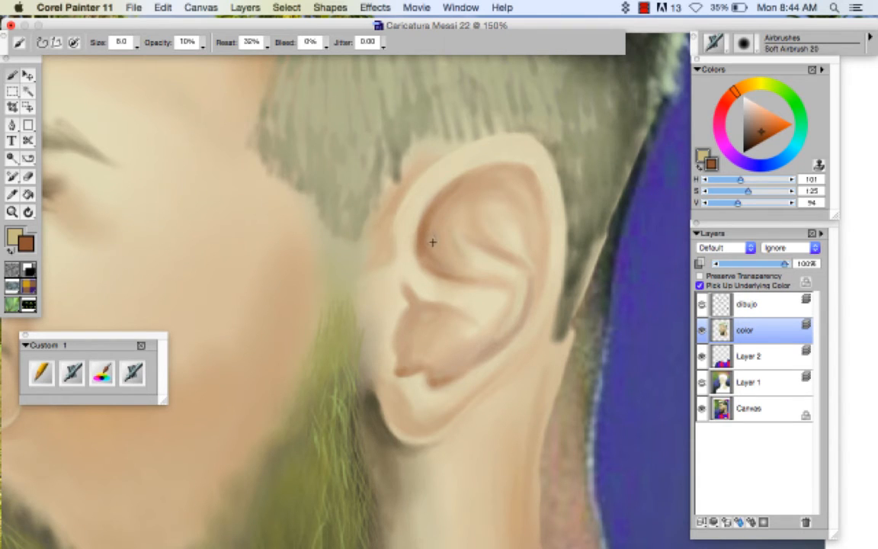
# - Deepen the ear's inner folds and rim shadows with the dark brown, varying the airbrush size between 25.9 and 10.4
pyautogui.press(']')
pyautogui.press(']')
pyautogui.press(']')
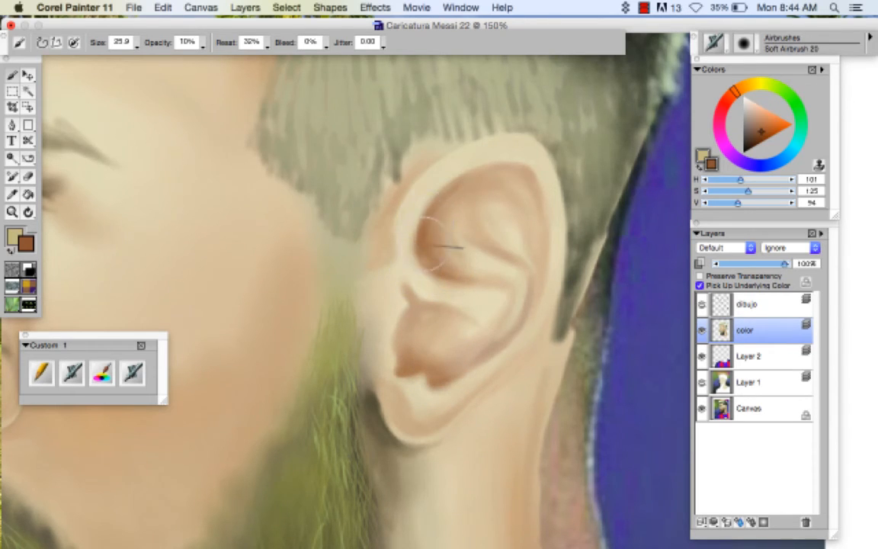
pyautogui.moveTo(423, 262); pyautogui.dragTo(430, 260)
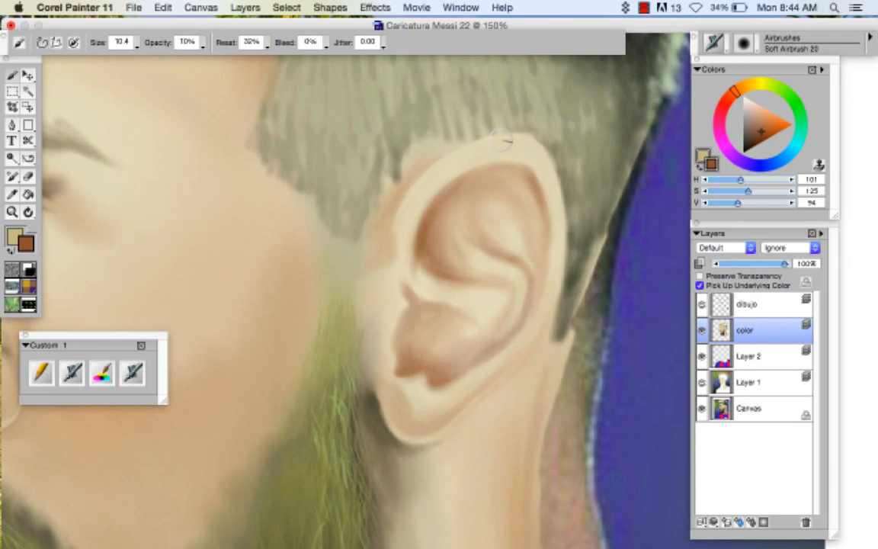
pyautogui.moveTo(364, 248)
pyautogui.mouseDown()
pyautogui.moveTo(345, 355)
pyautogui.moveTo(377, 388)
pyautogui.mouseUp()
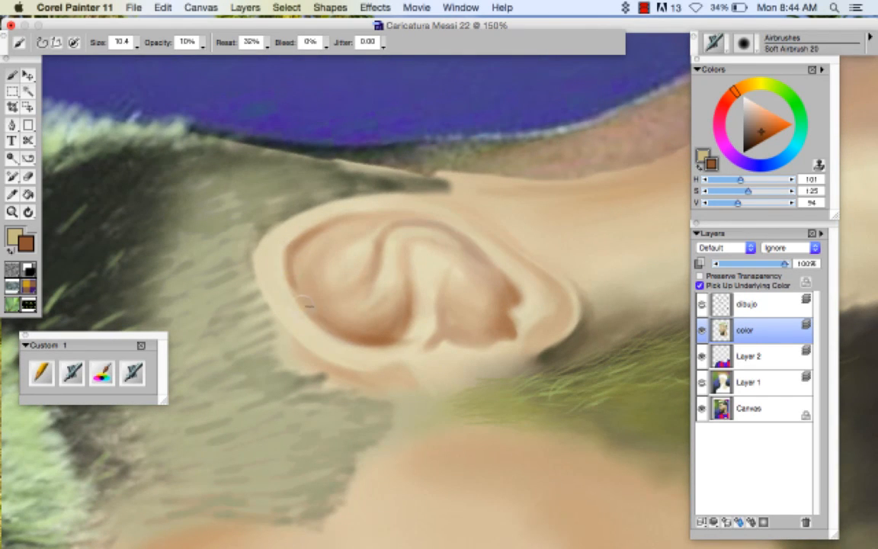
# - Save the painting and restore the upright view of the whole canvas
pyautogui.press('super+s')
pyautogui.moveTo(525, 290)
pyautogui.mouseDown()
pyautogui.moveTo(464, 417)
pyautogui.moveTo(470, 412)
pyautogui.mouseUp()
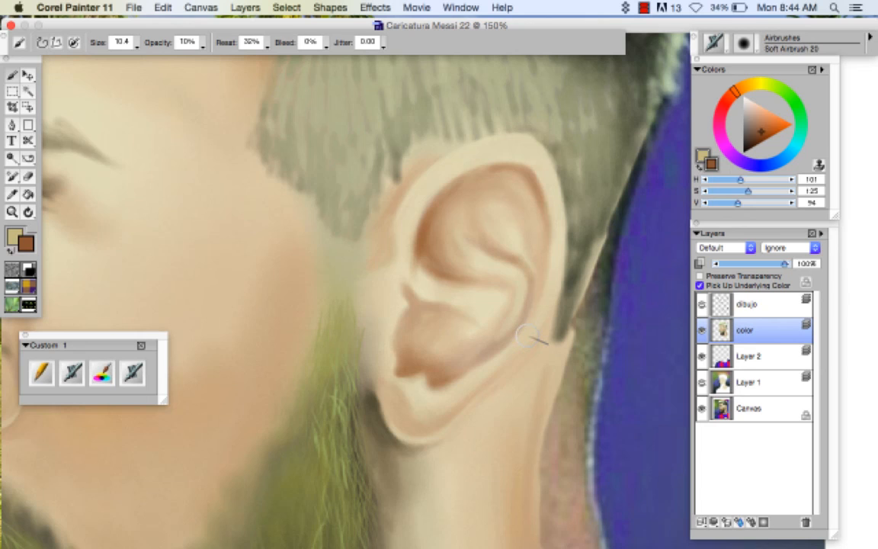
pyautogui.press('super+0')
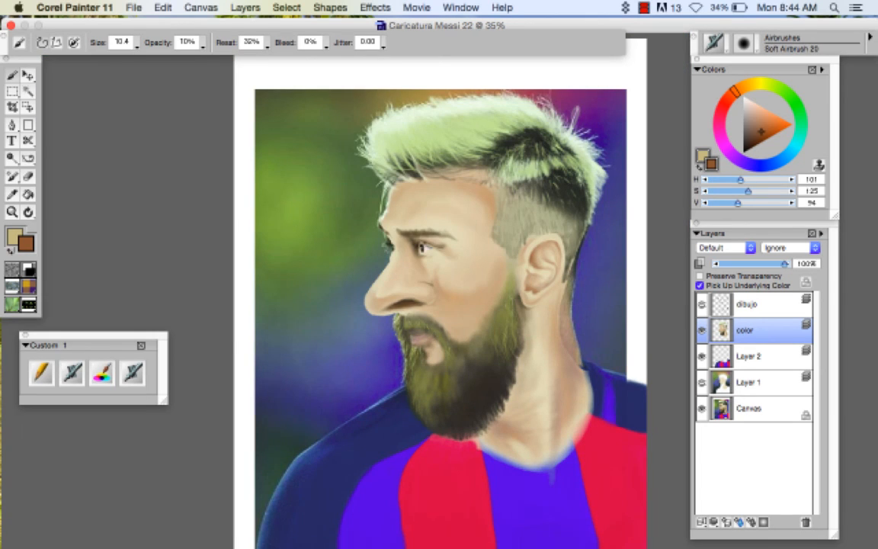
pyautogui.click(643, 7)
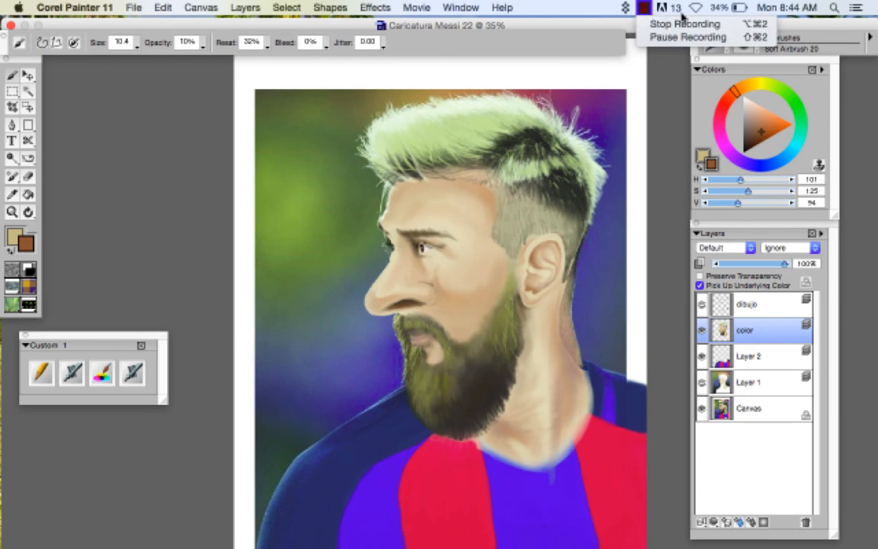